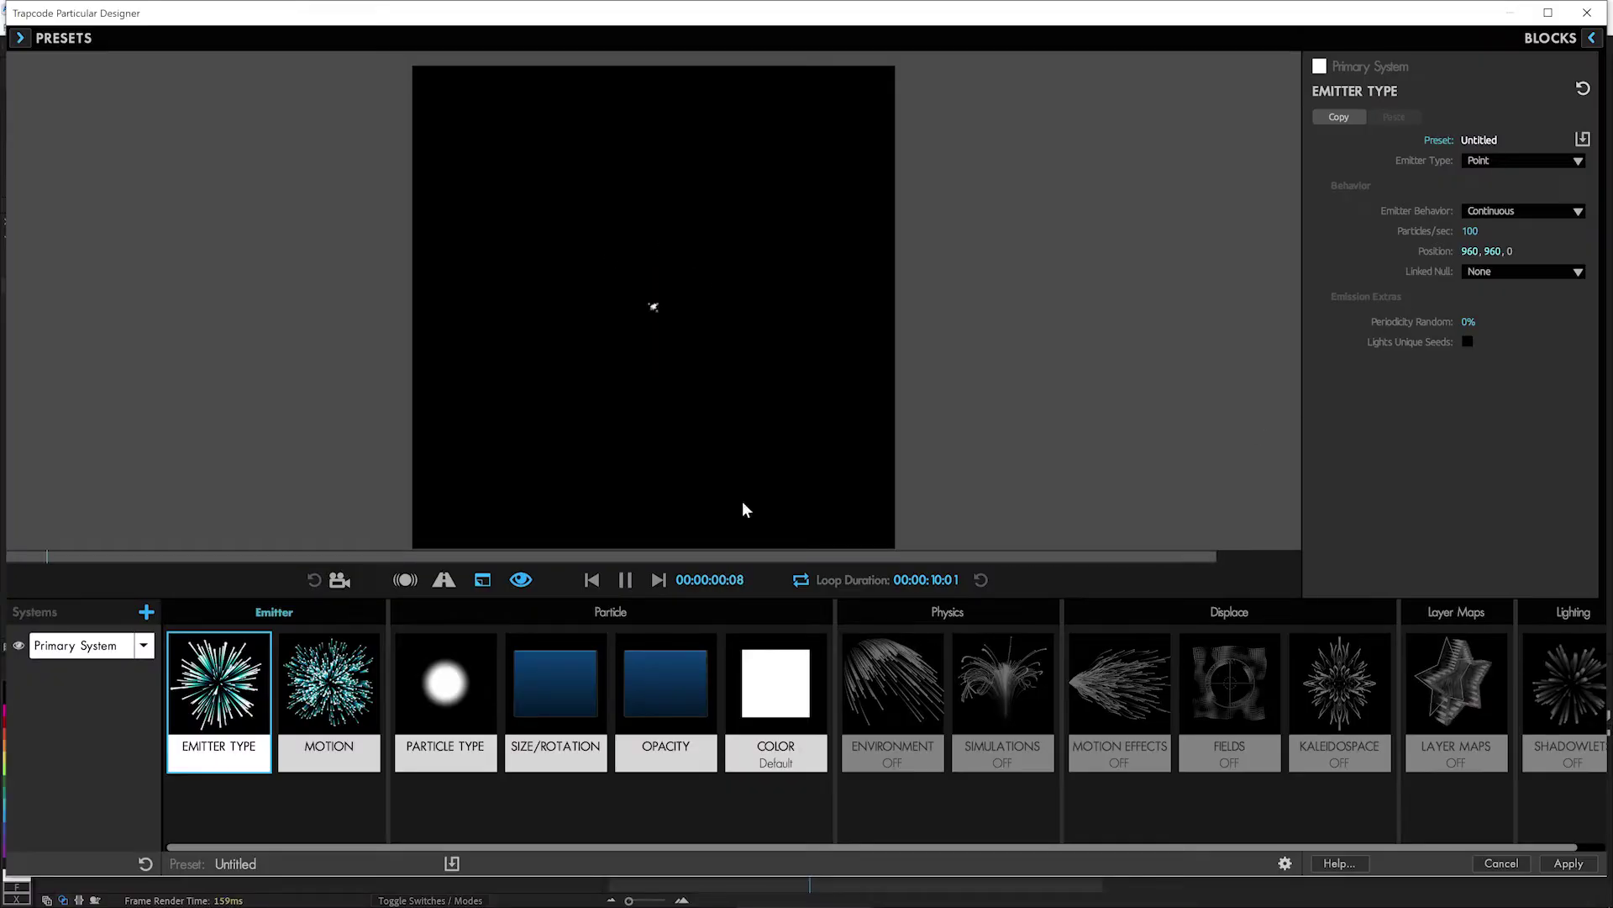
Step: Set Motion Direction to Directional with X Rotation +90° so particles shoot upward
left_click(374, 689)
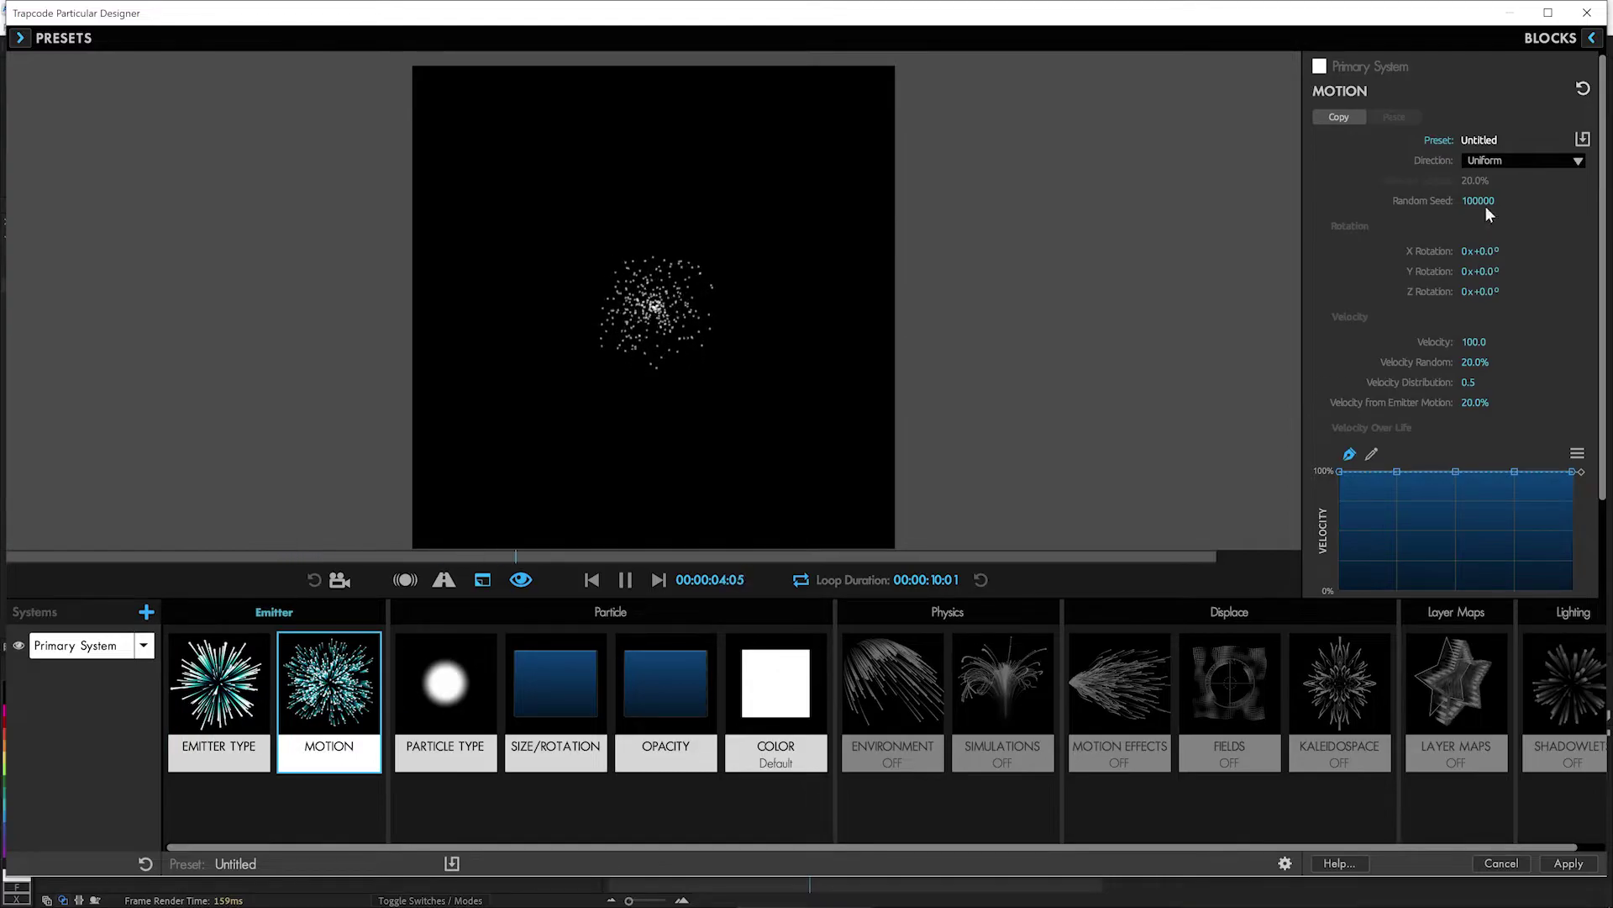
left_click(1523, 159)
left_click(1492, 180)
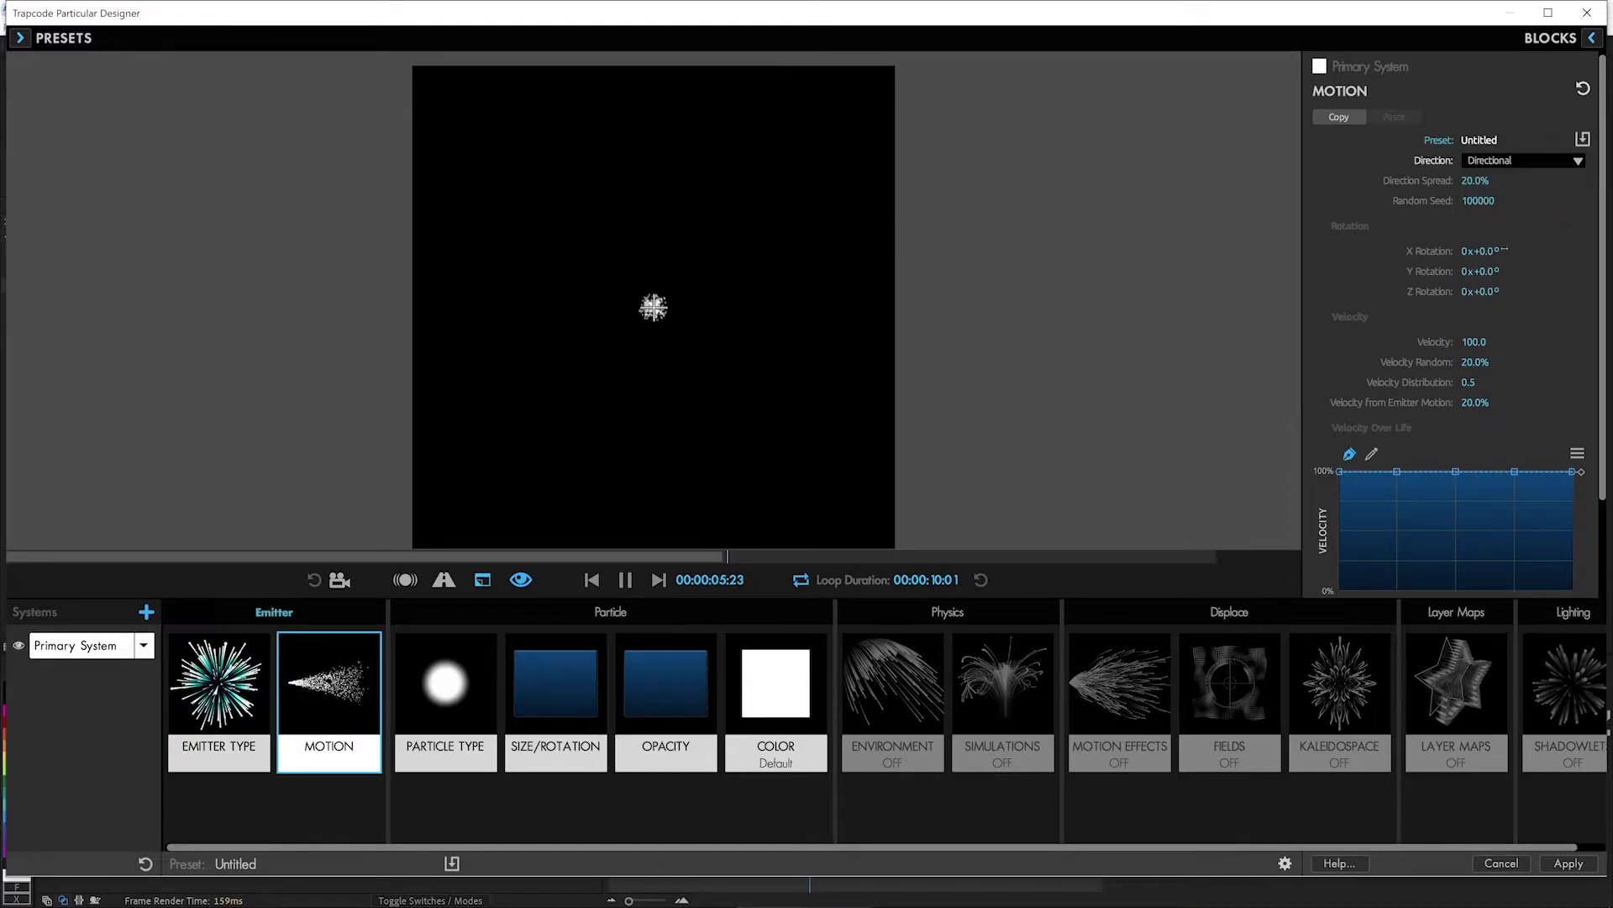
key("Return")
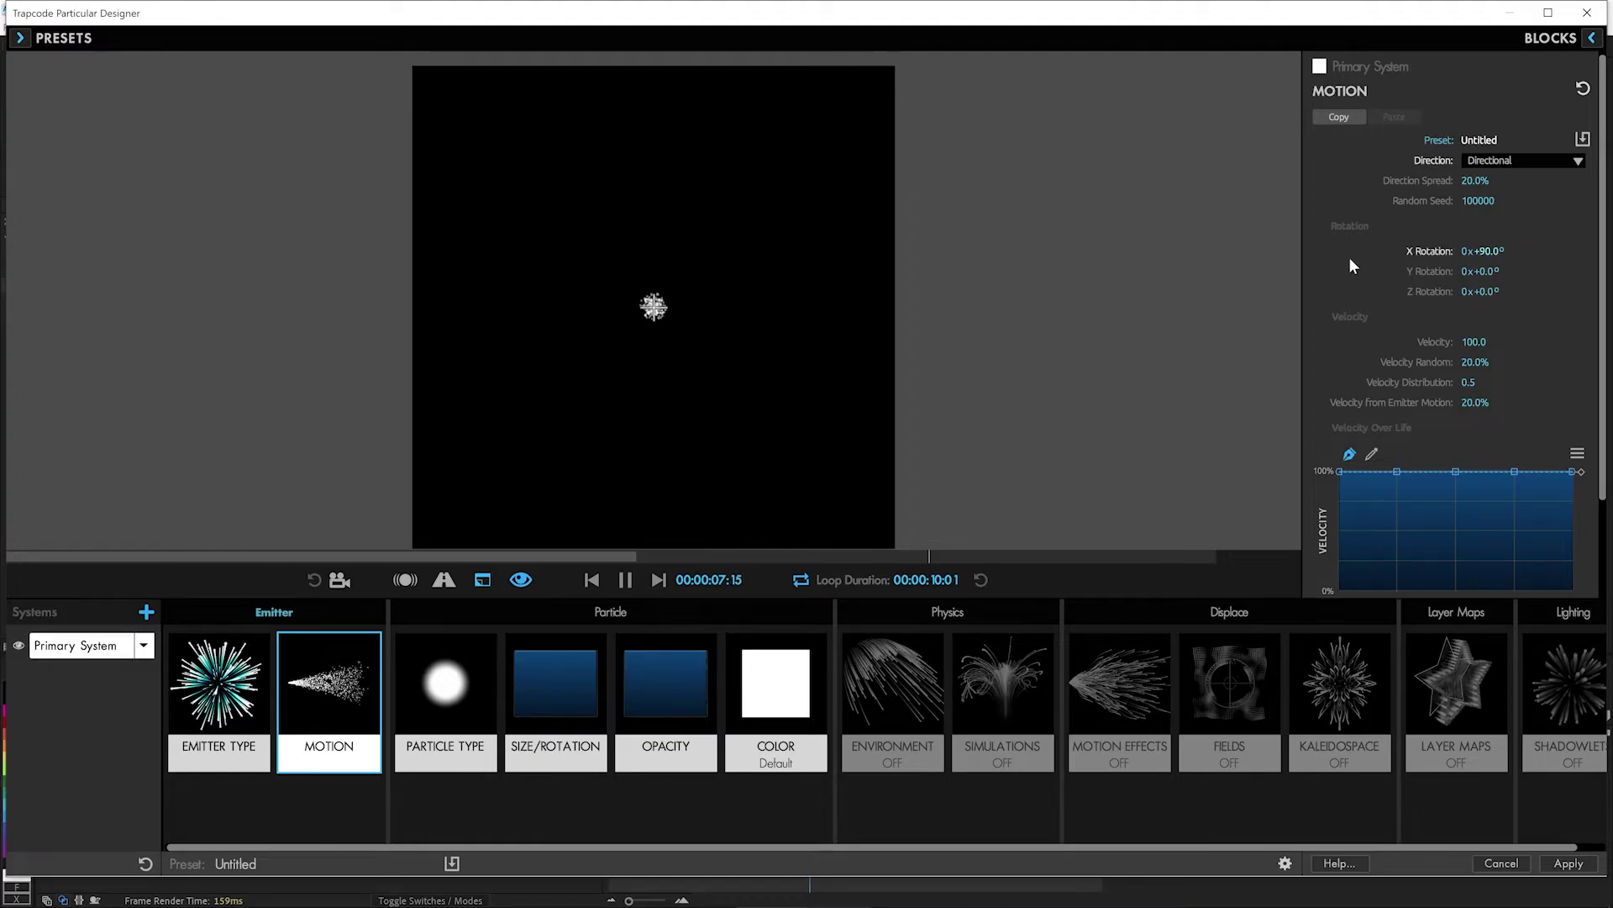
Step: Change the Emitter Type to Box
left_click(220, 685)
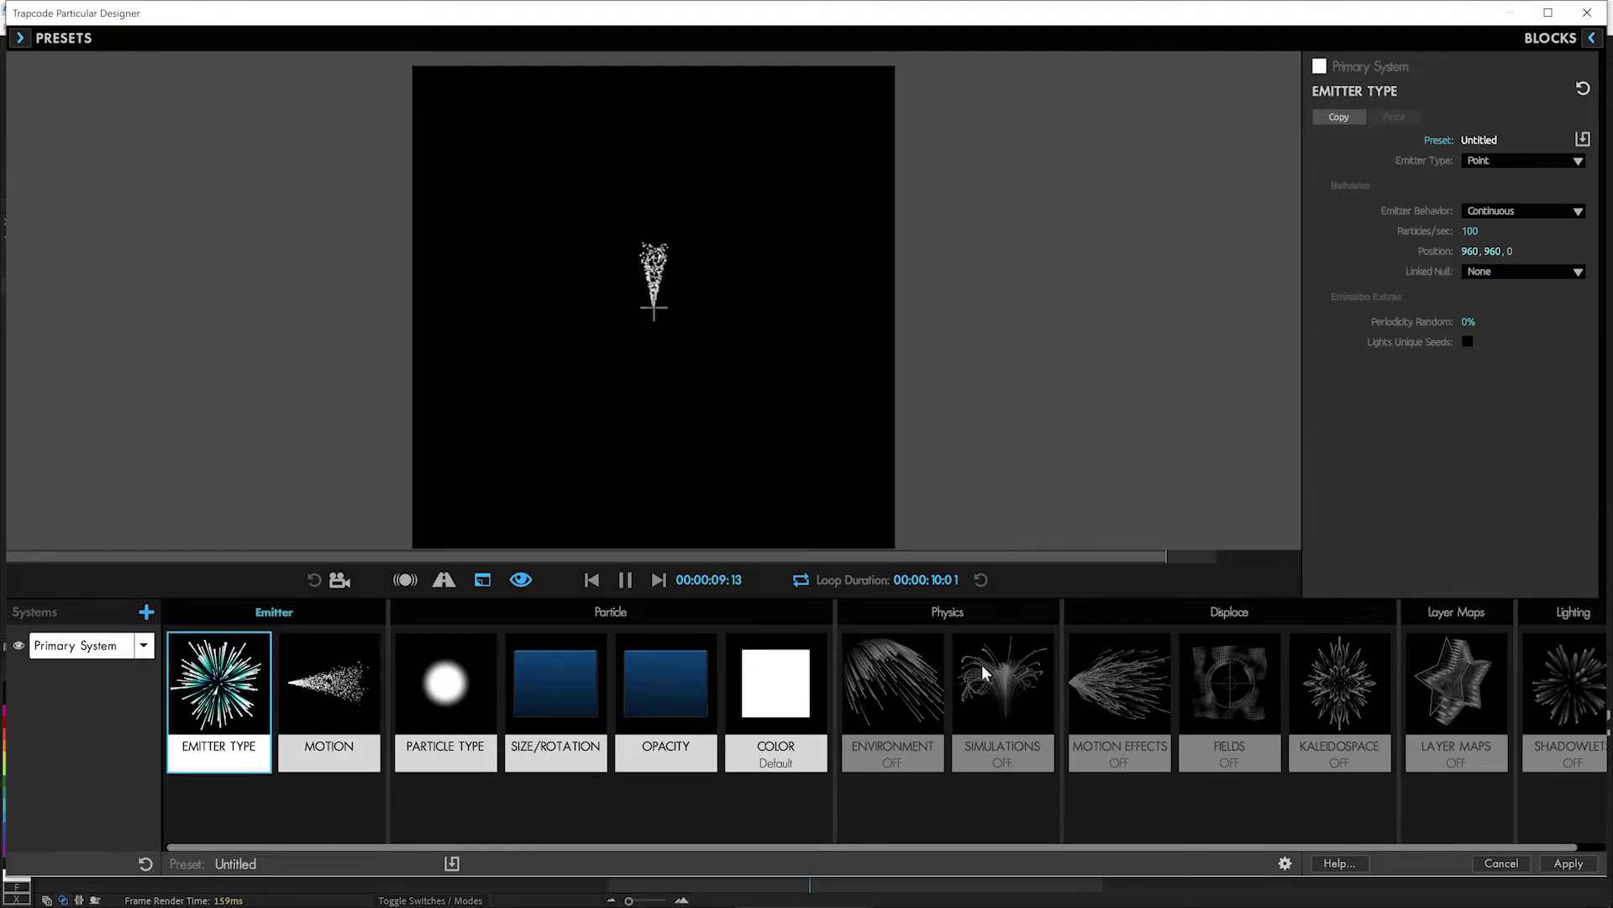
left_click(1566, 160)
left_click(1536, 192)
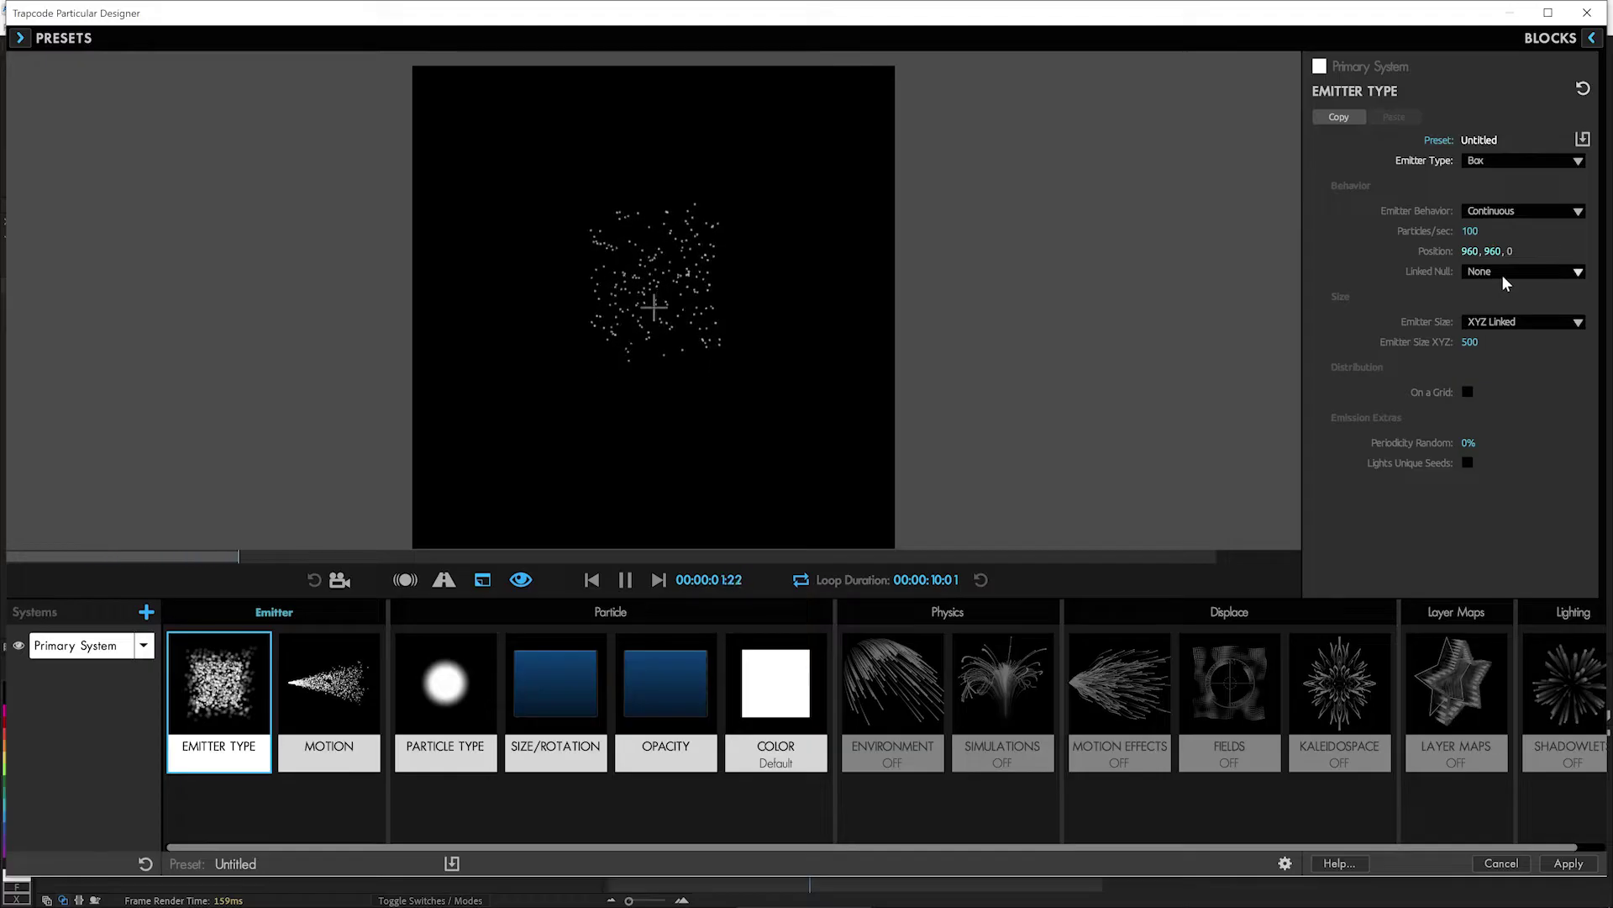
Step: Size the box XYZ Individual at 2019 × 5 × 5 and drag it to the frame bottom
left_click(1503, 321)
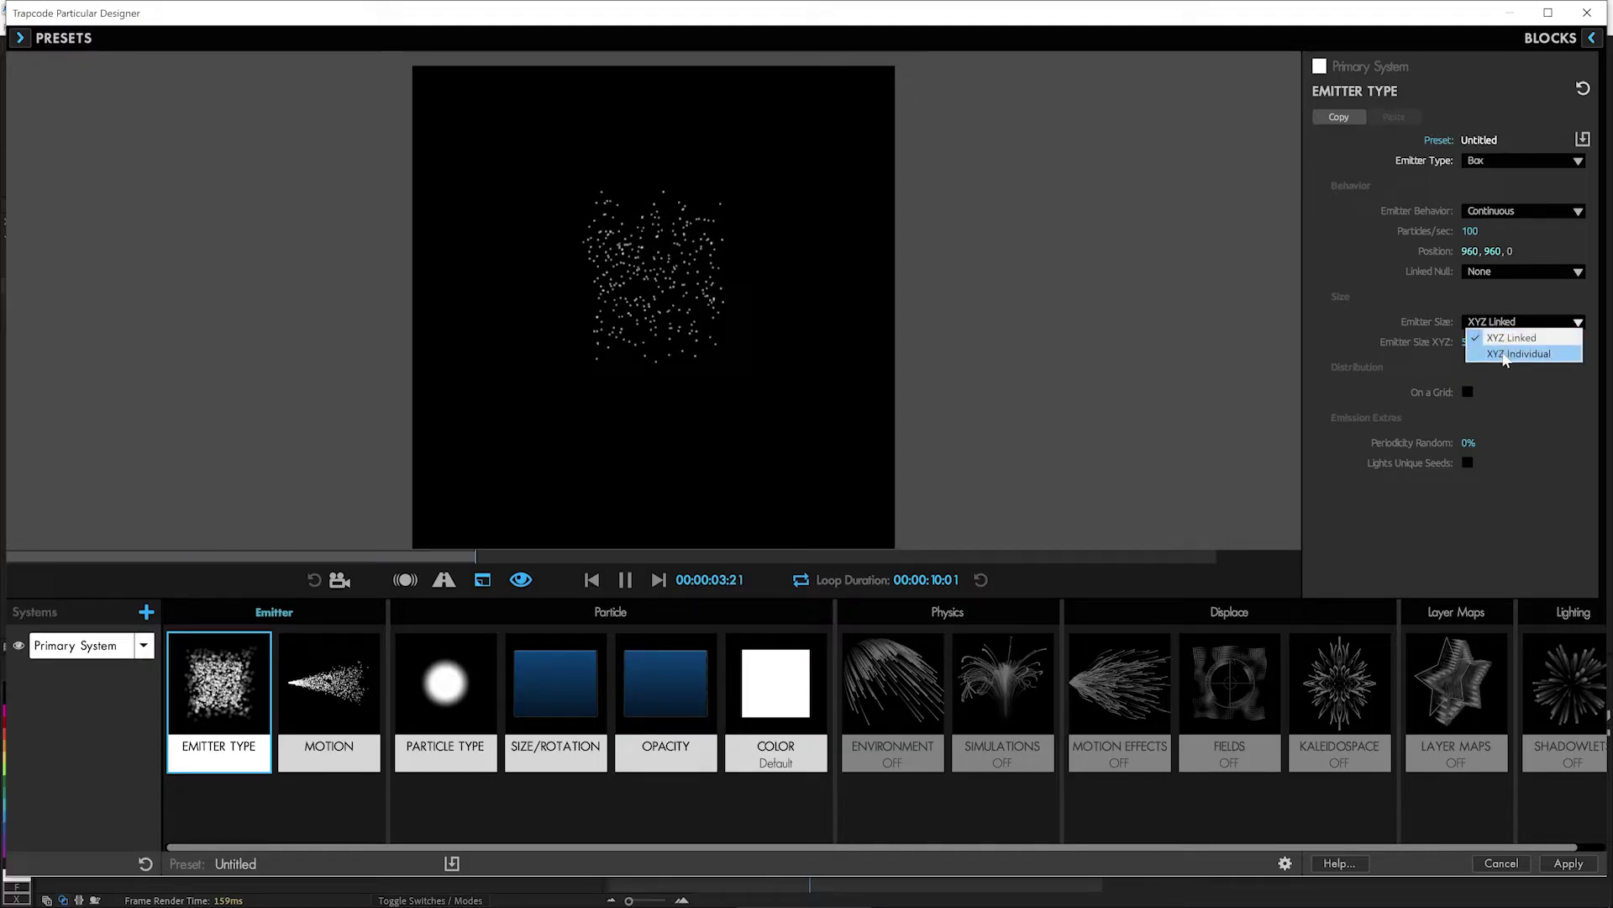
left_click(1517, 353)
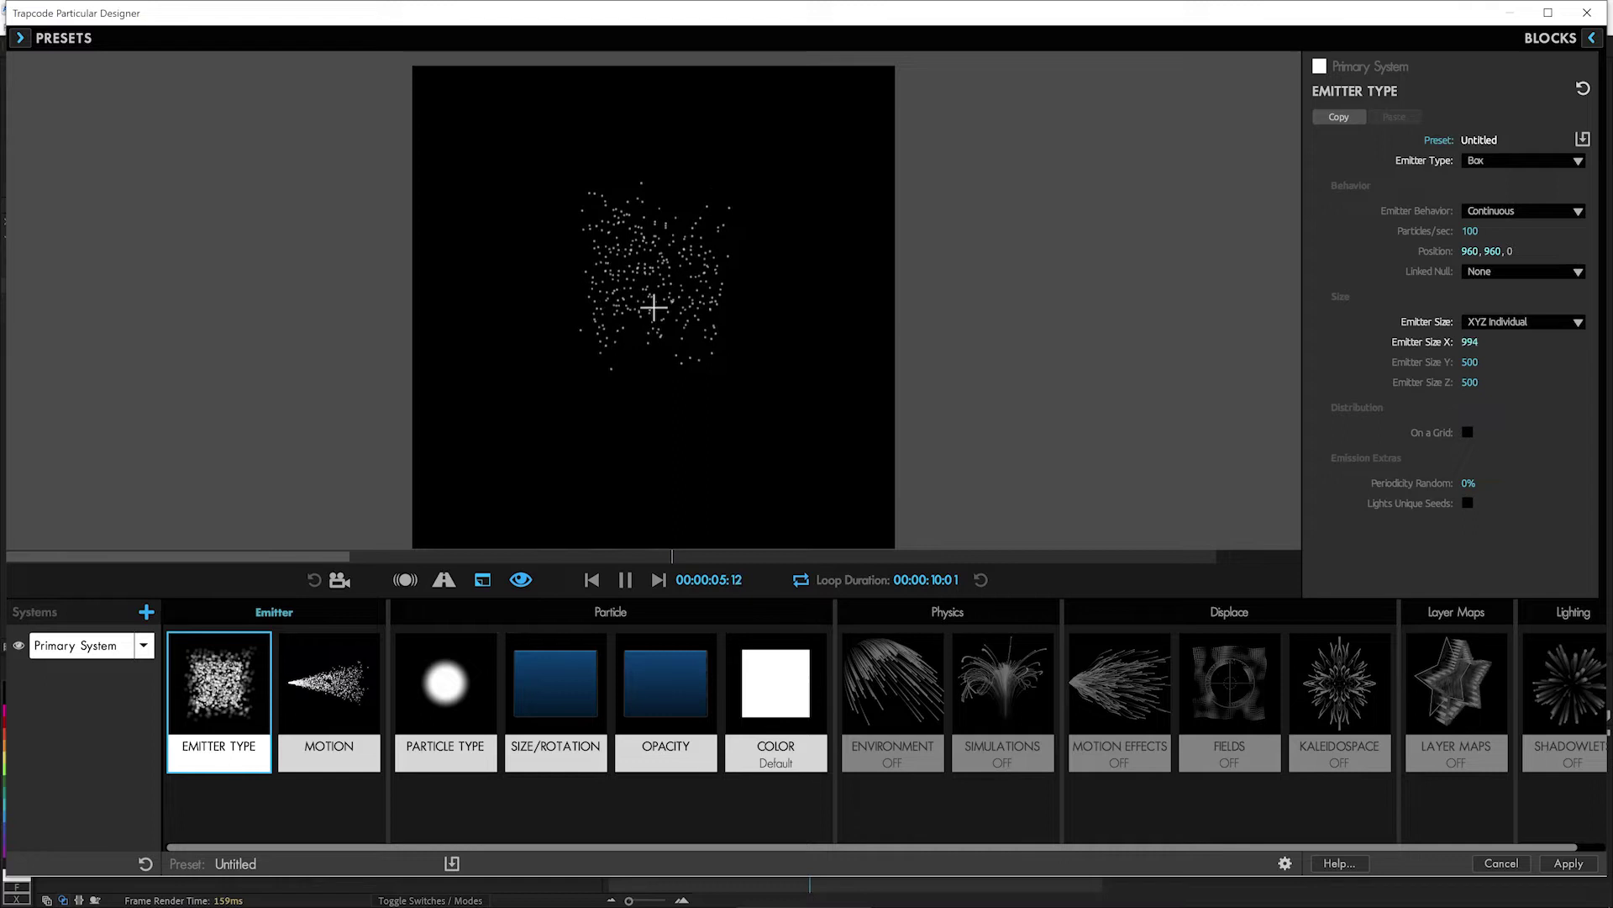
mouse_move(1469, 342)
left_mouse_down()
mouse_move(1512, 342)
mouse_move(1446, 362)
left_mouse_up()
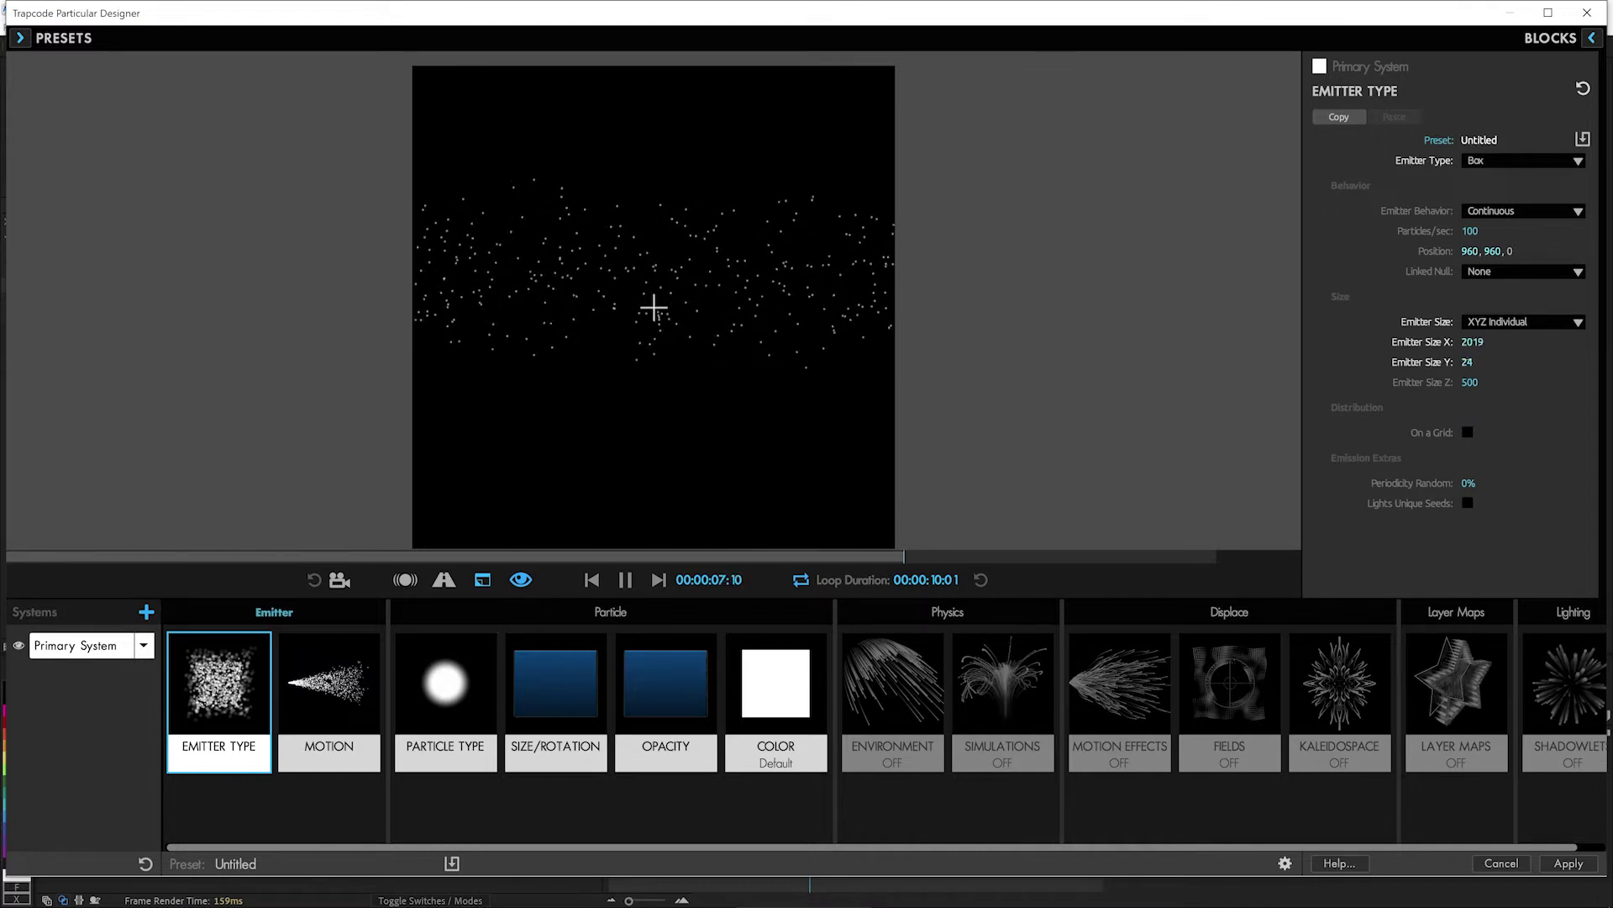
left_click(1467, 362)
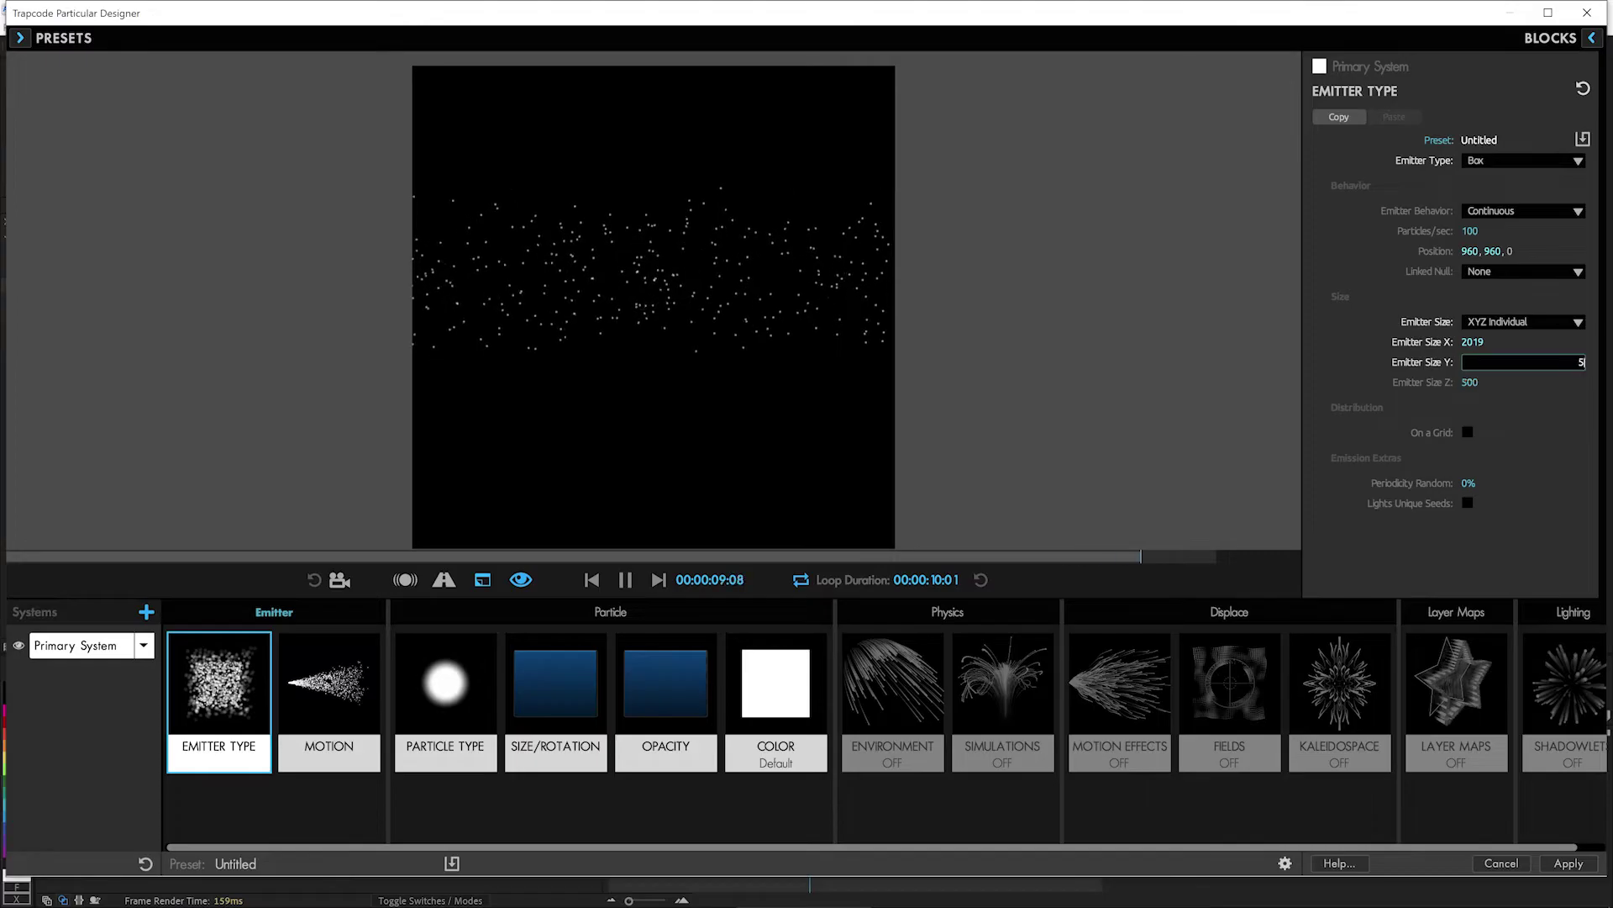
left_click(1495, 384)
type("5")
key("Return")
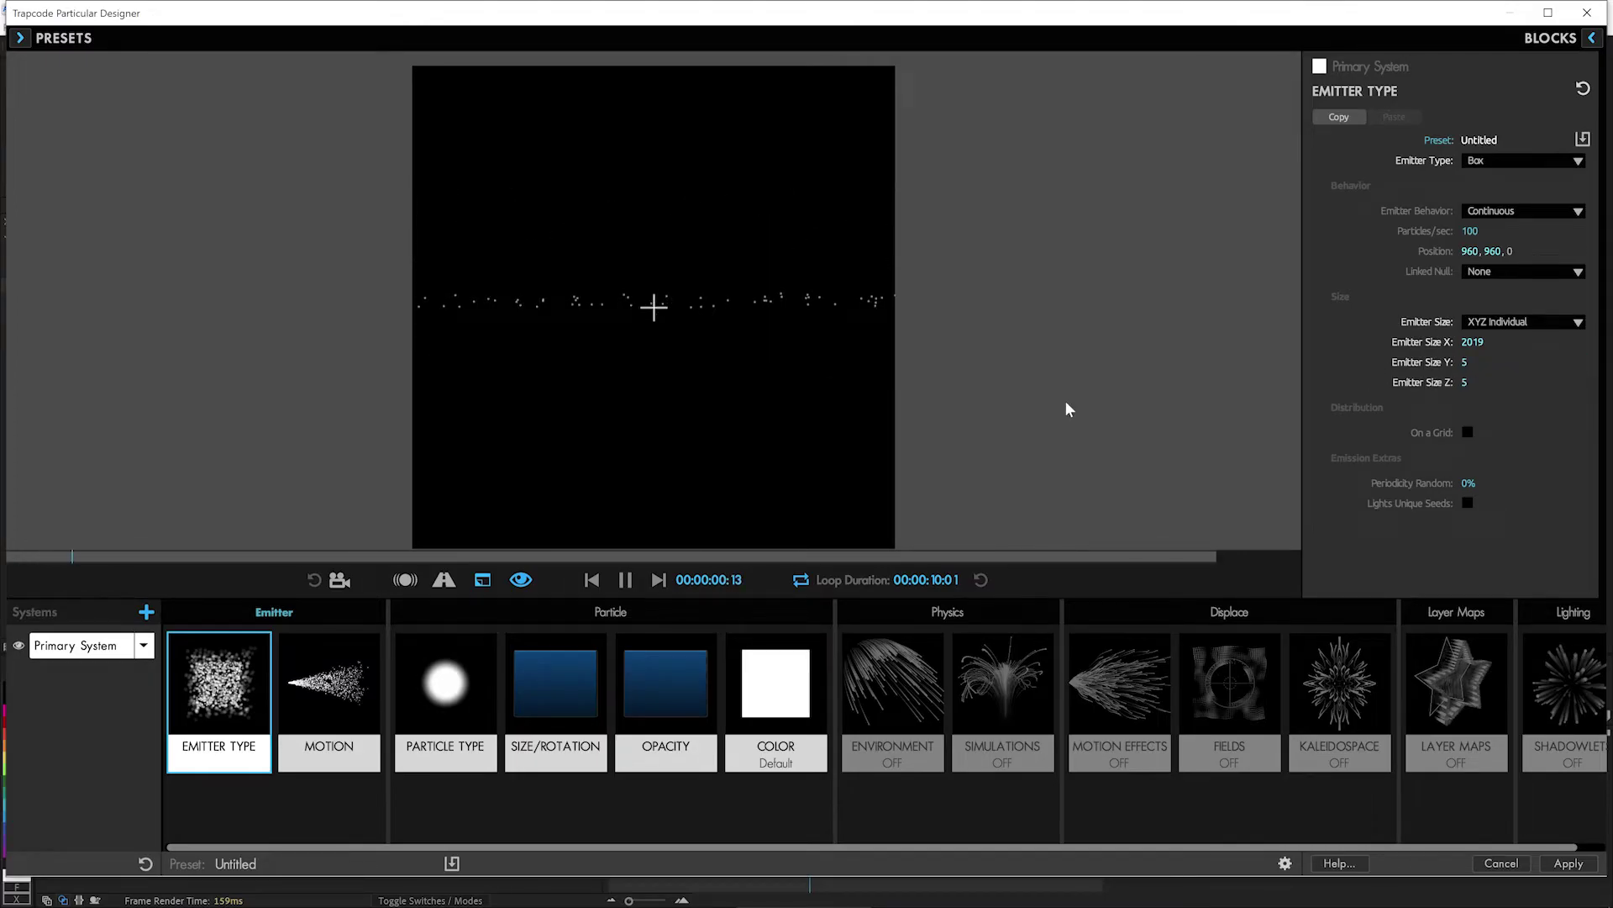
left_click_drag(654, 306, 654, 528)
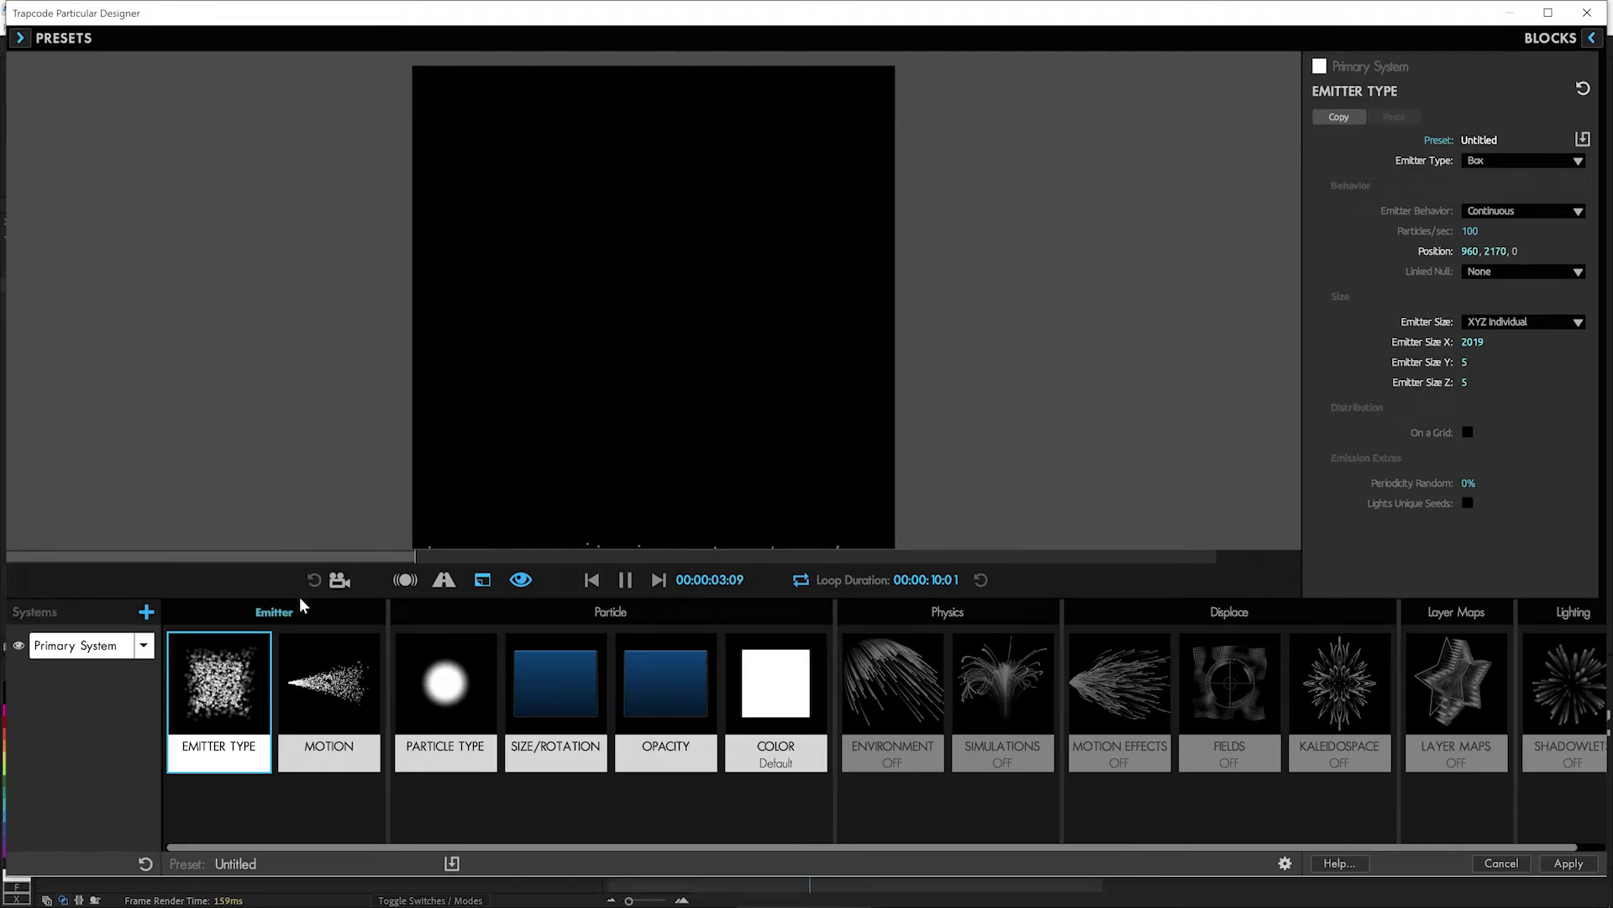
Step: Set air turbulence Affect Position 72 and Gravity 111, and raise Velocity to 5614
left_click(329, 685)
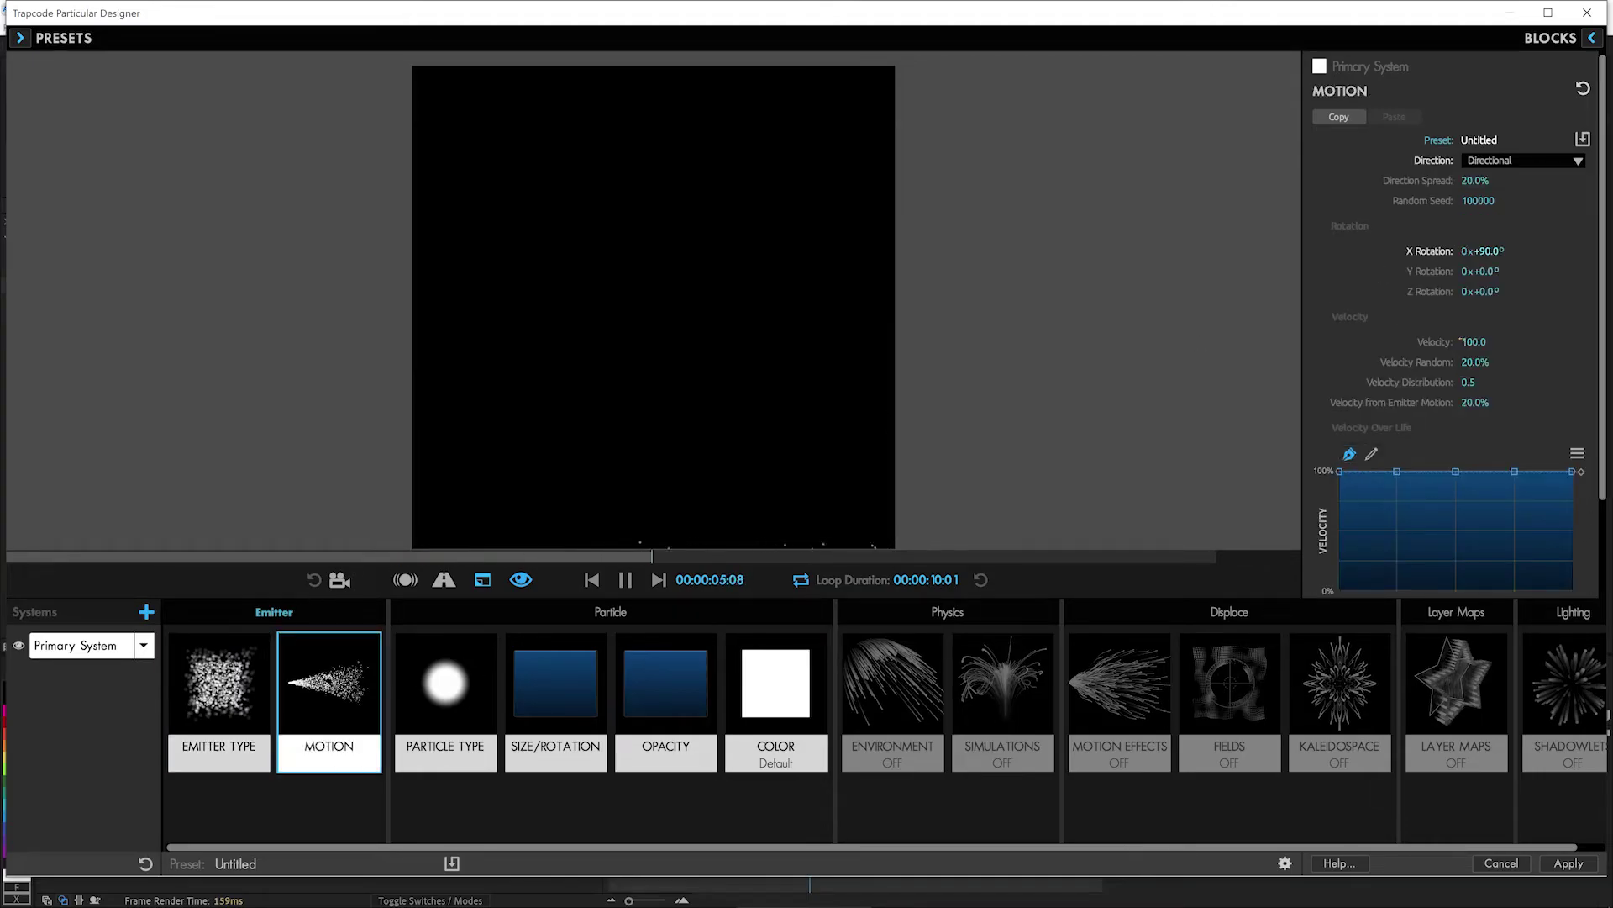
left_click_drag(1461, 341, 1504, 342)
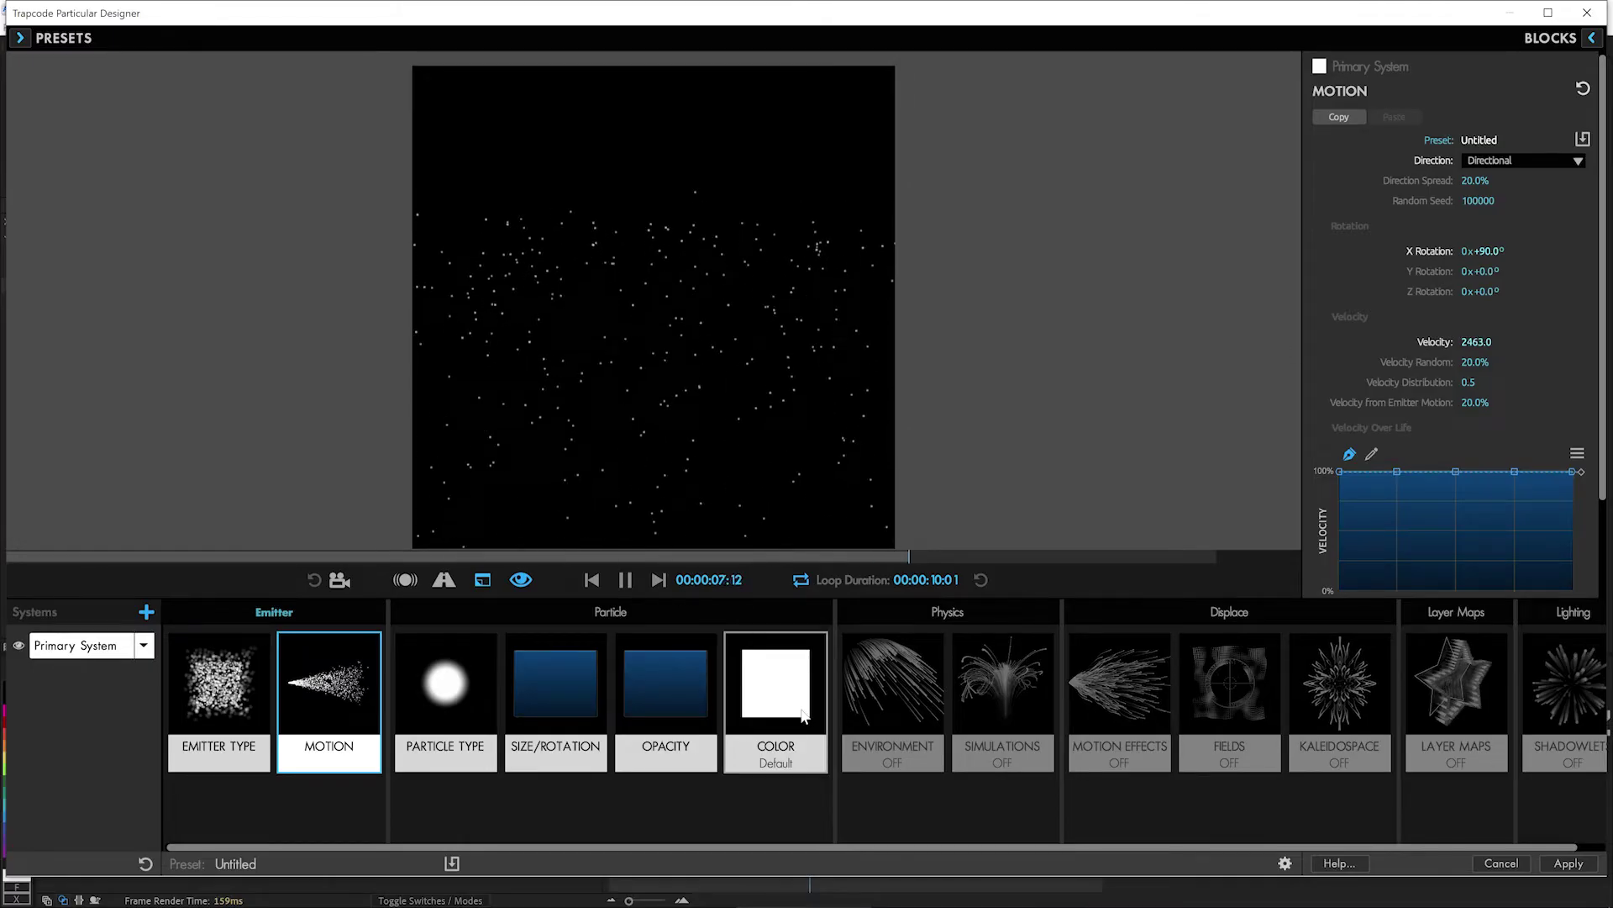
left_click(892, 664)
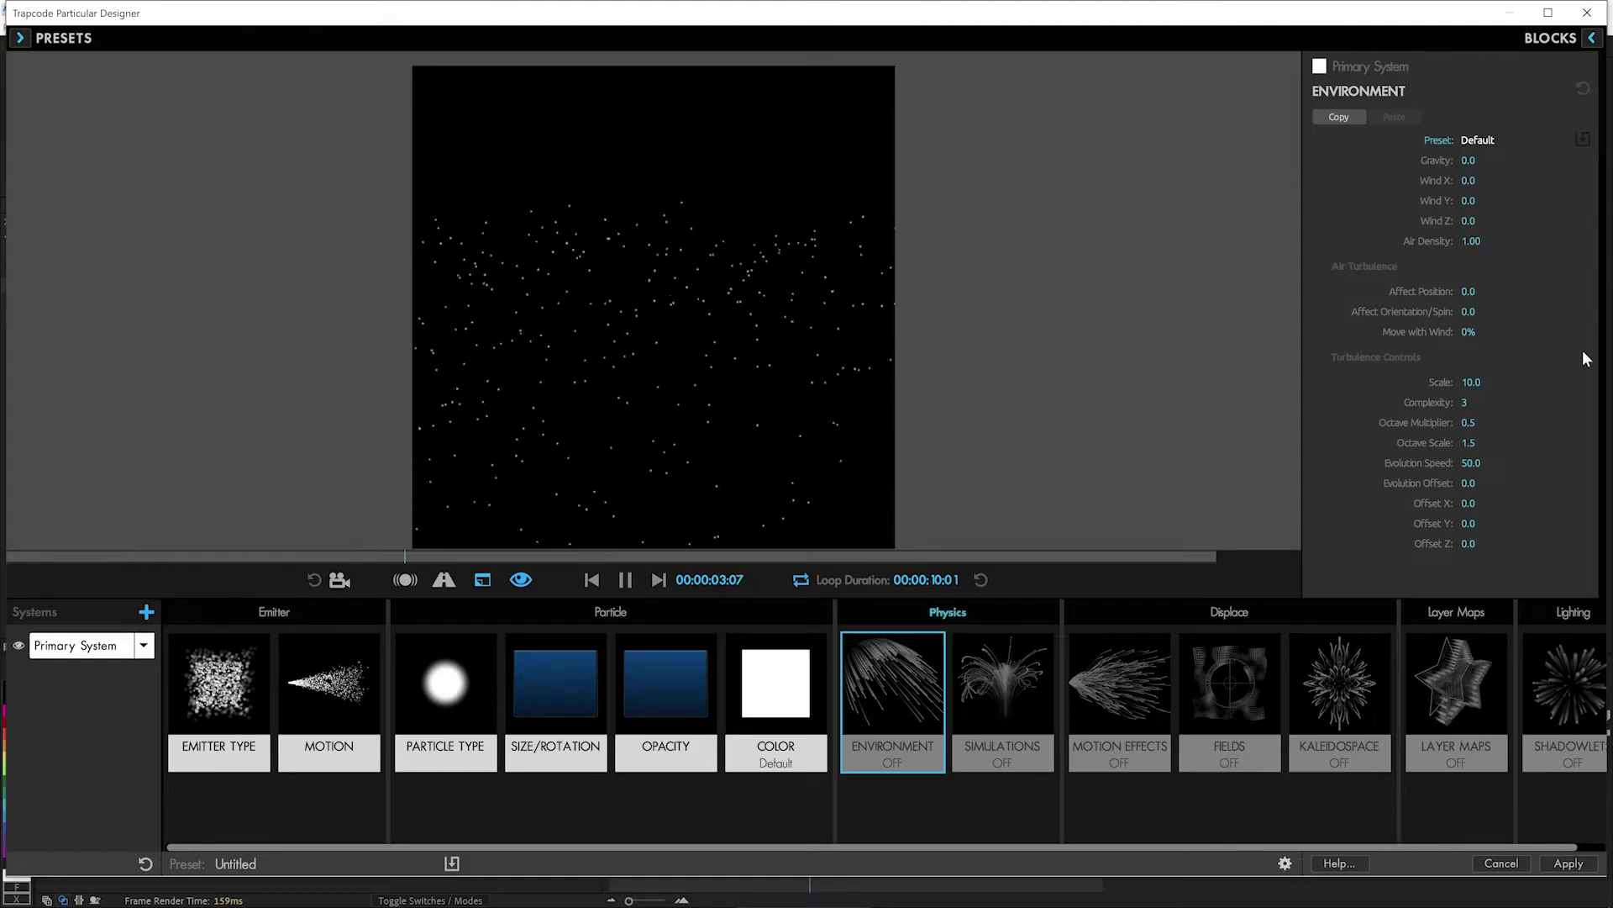
left_click_drag(1470, 291, 1513, 291)
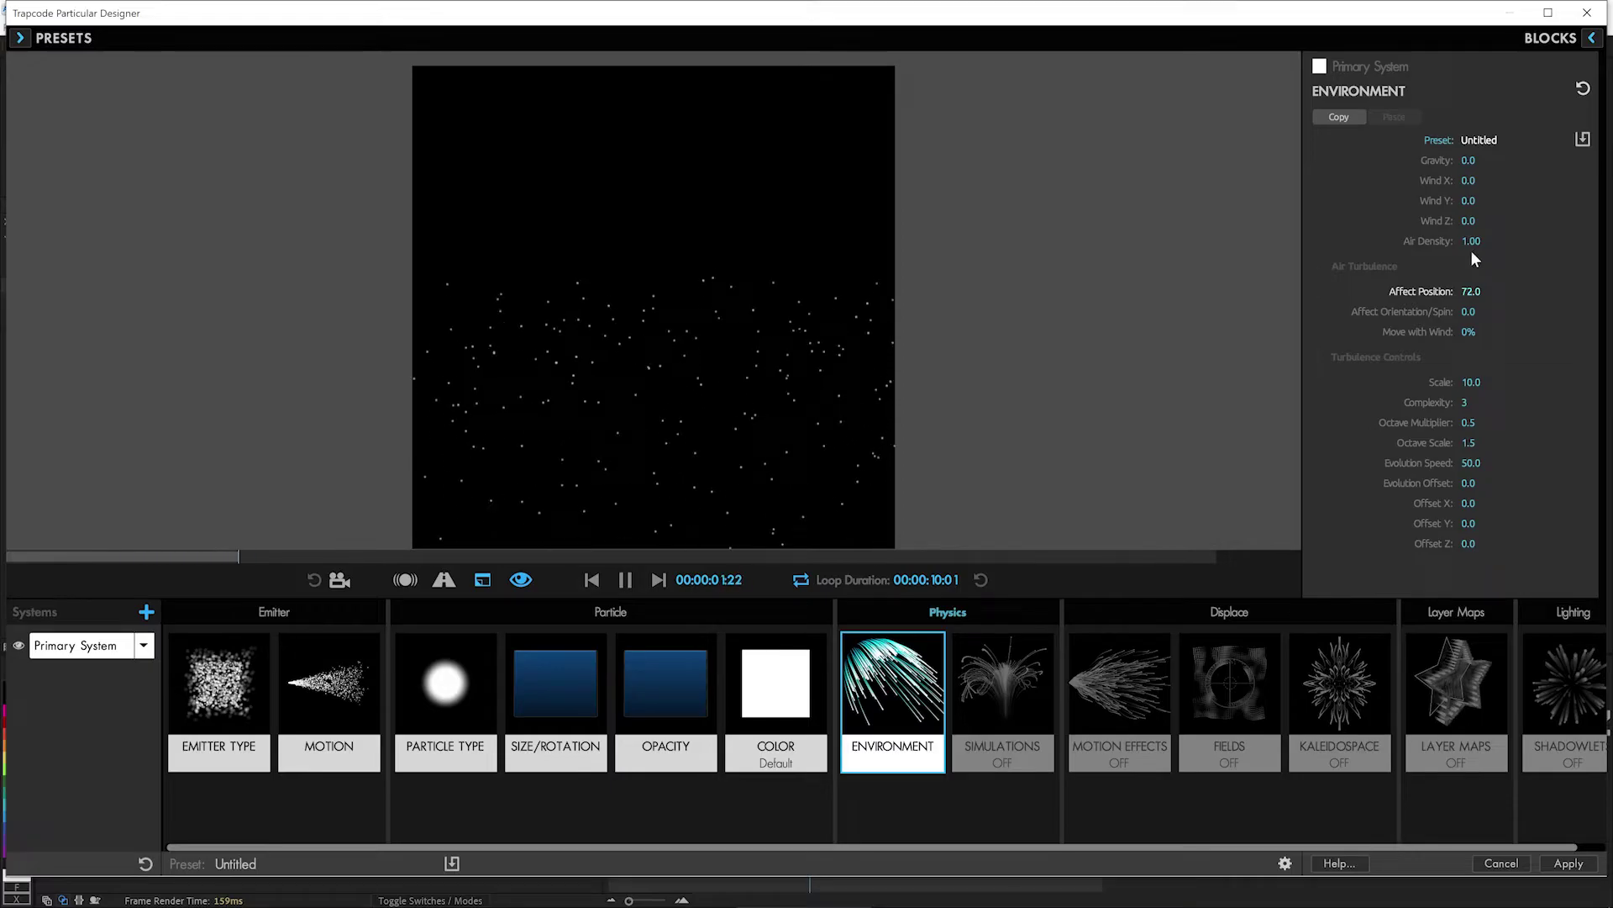
left_click_drag(1468, 160, 1513, 161)
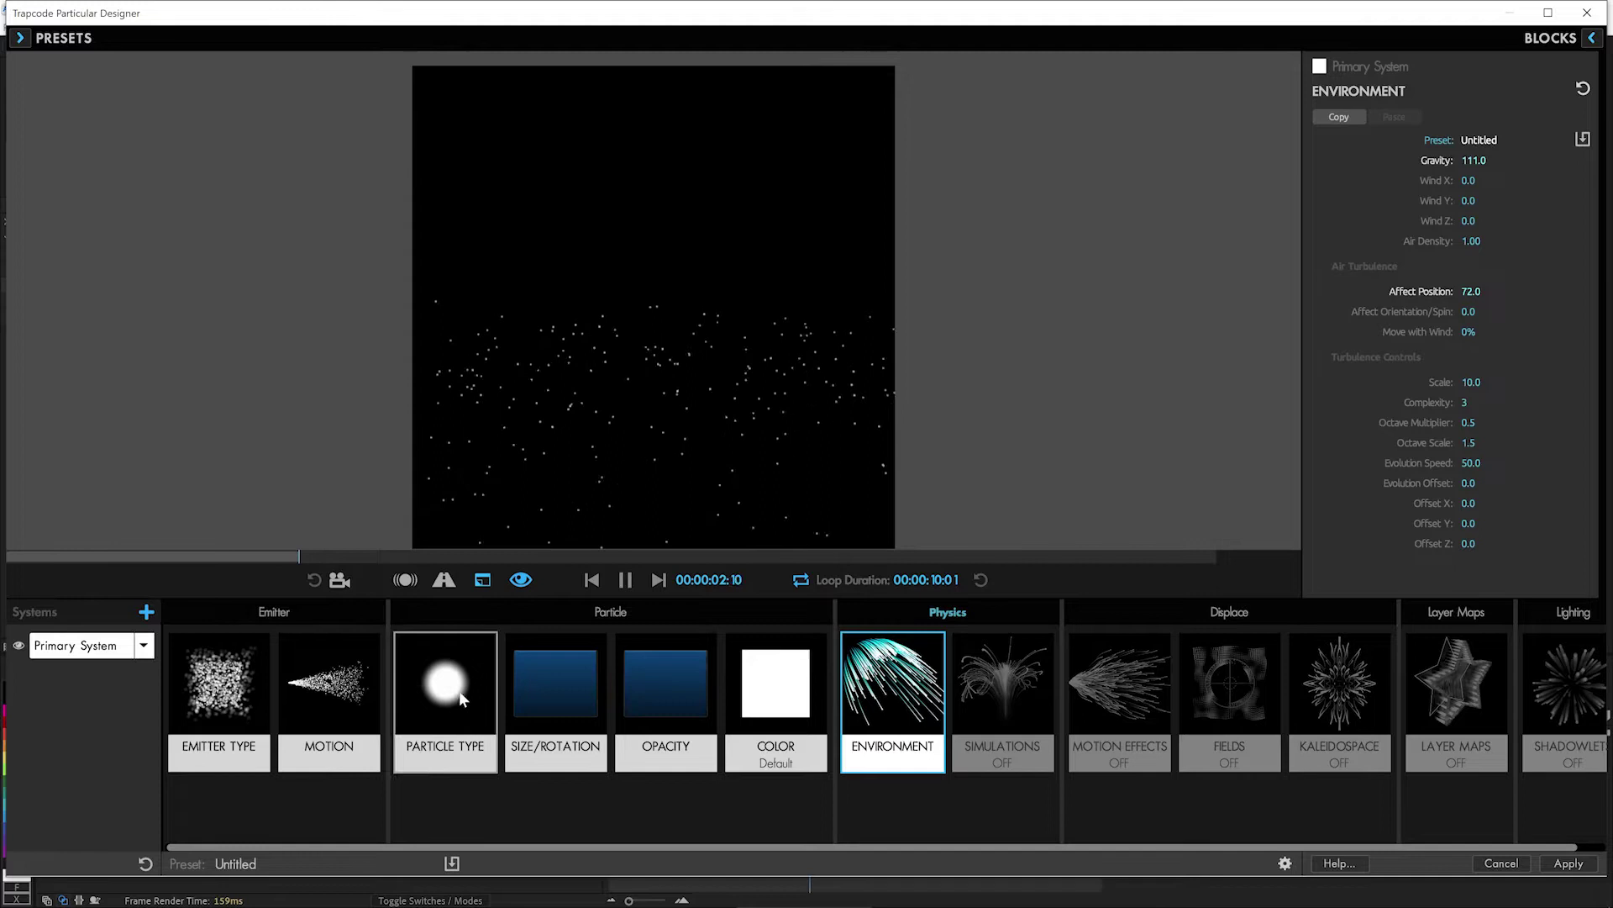
left_click(350, 692)
mouse_move(1476, 341)
left_mouse_down()
mouse_move(1547, 341)
mouse_move(1483, 362)
left_mouse_up()
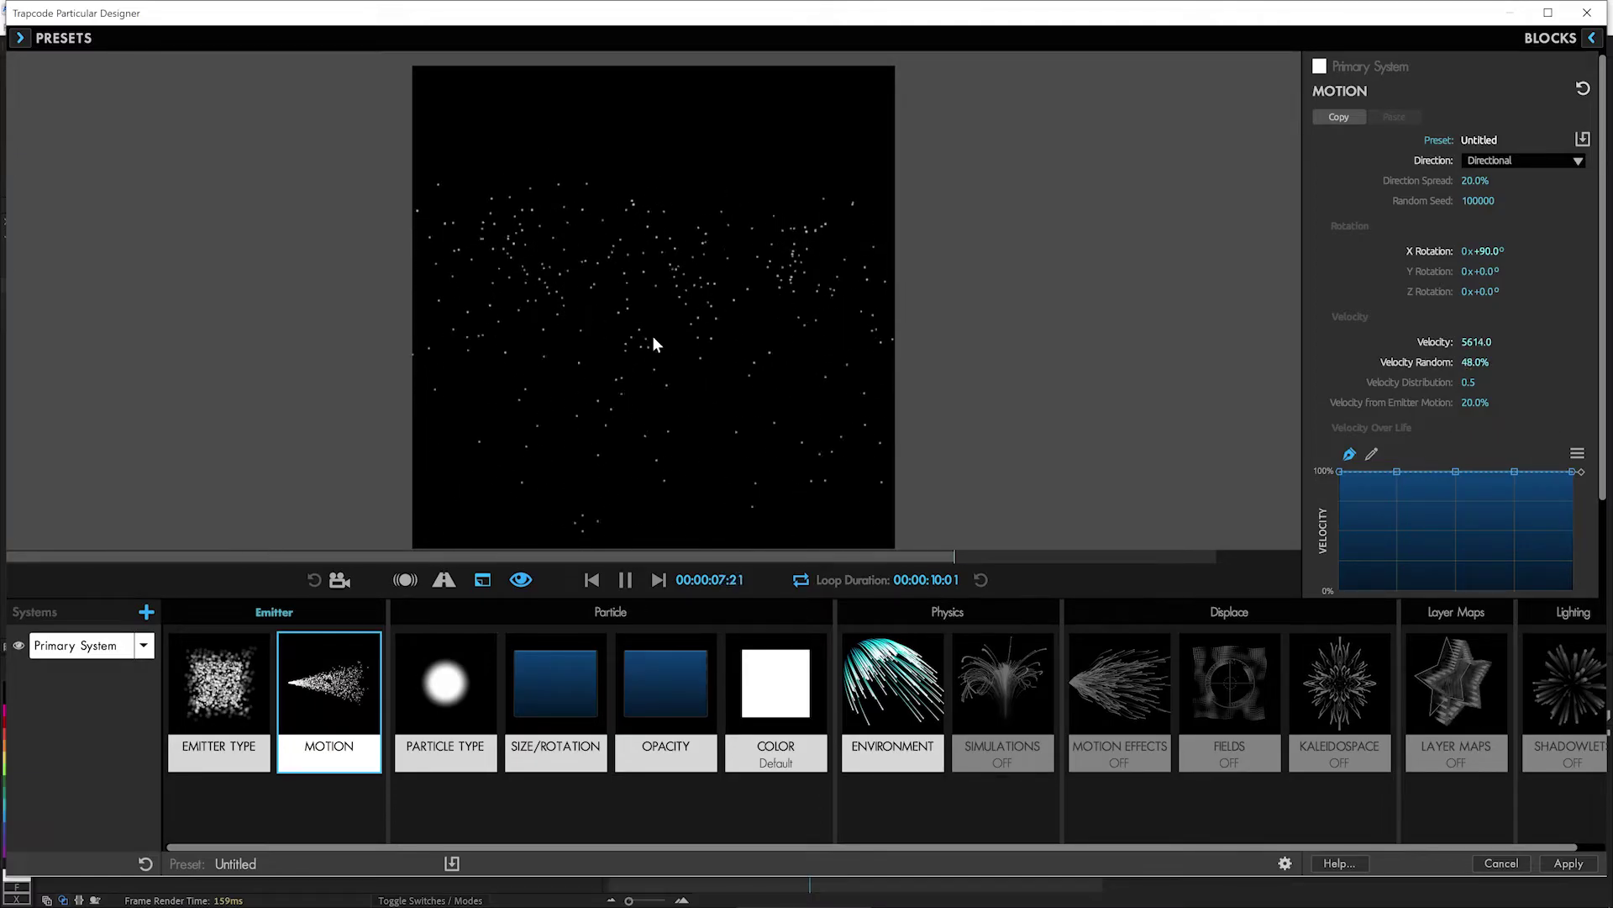
Step: Set the emitter to 5 particles per second
left_click(219, 682)
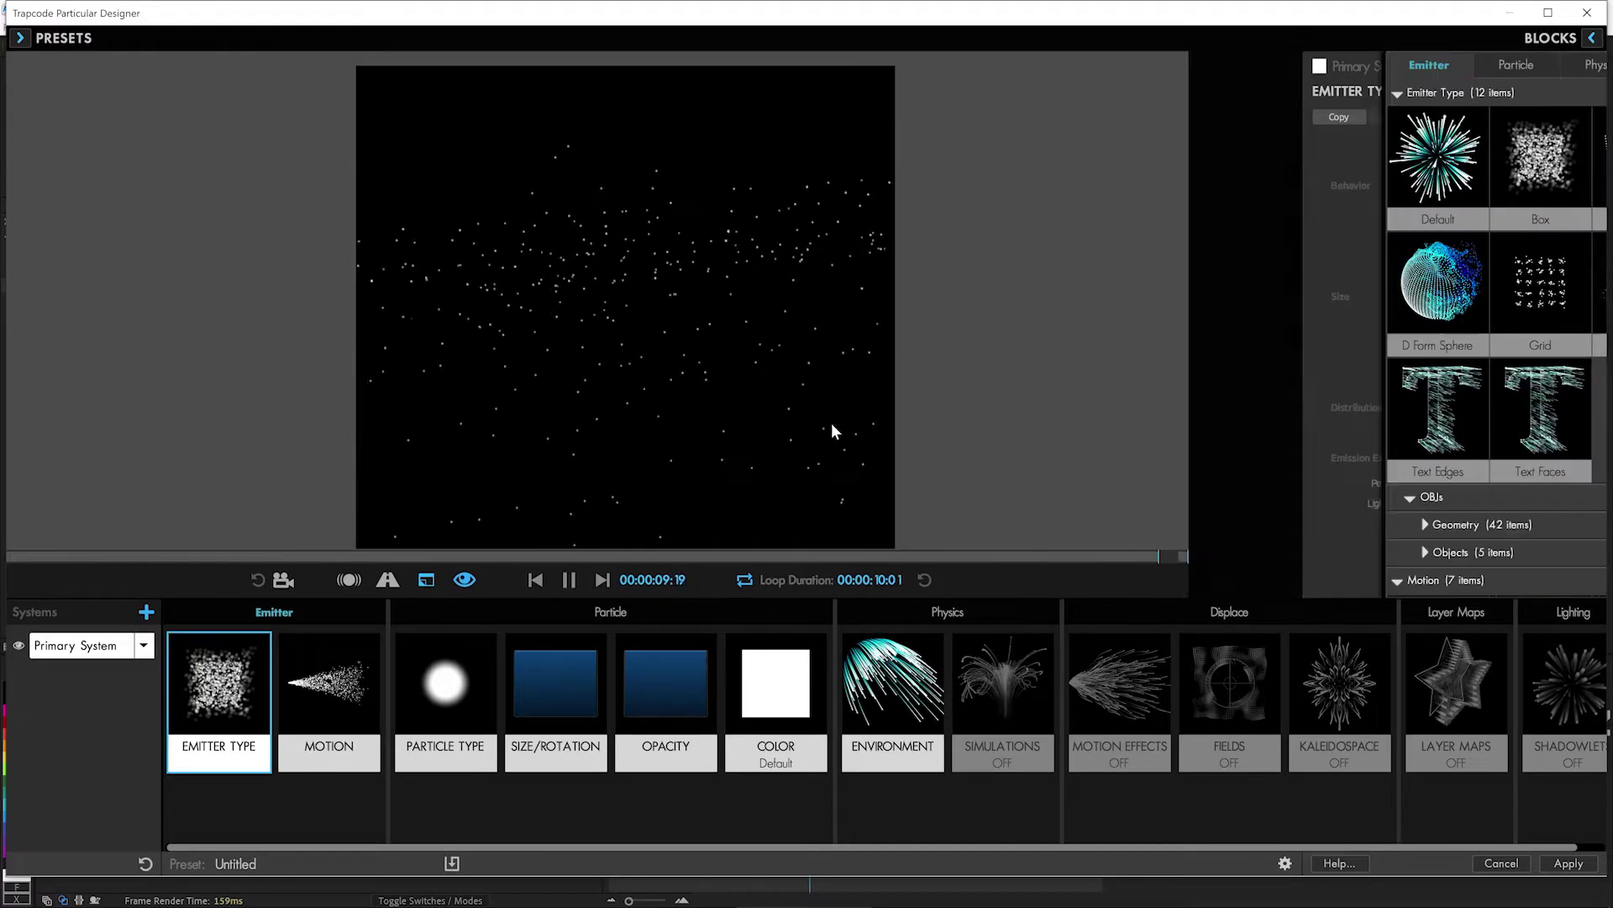
left_click(1540, 160)
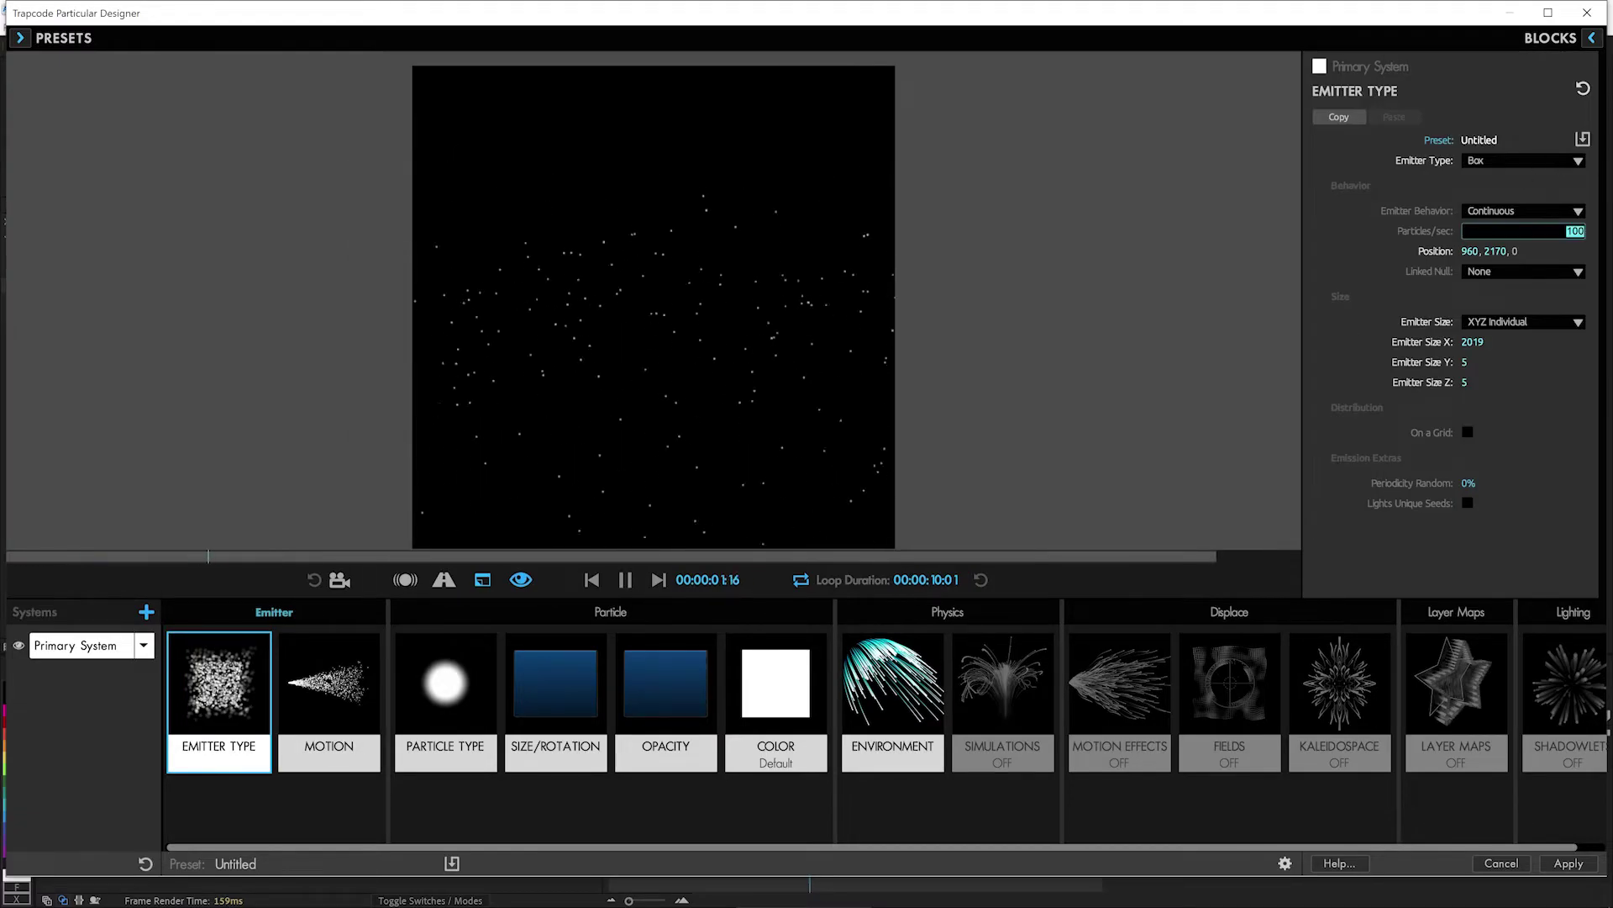
type("5")
key("Return")
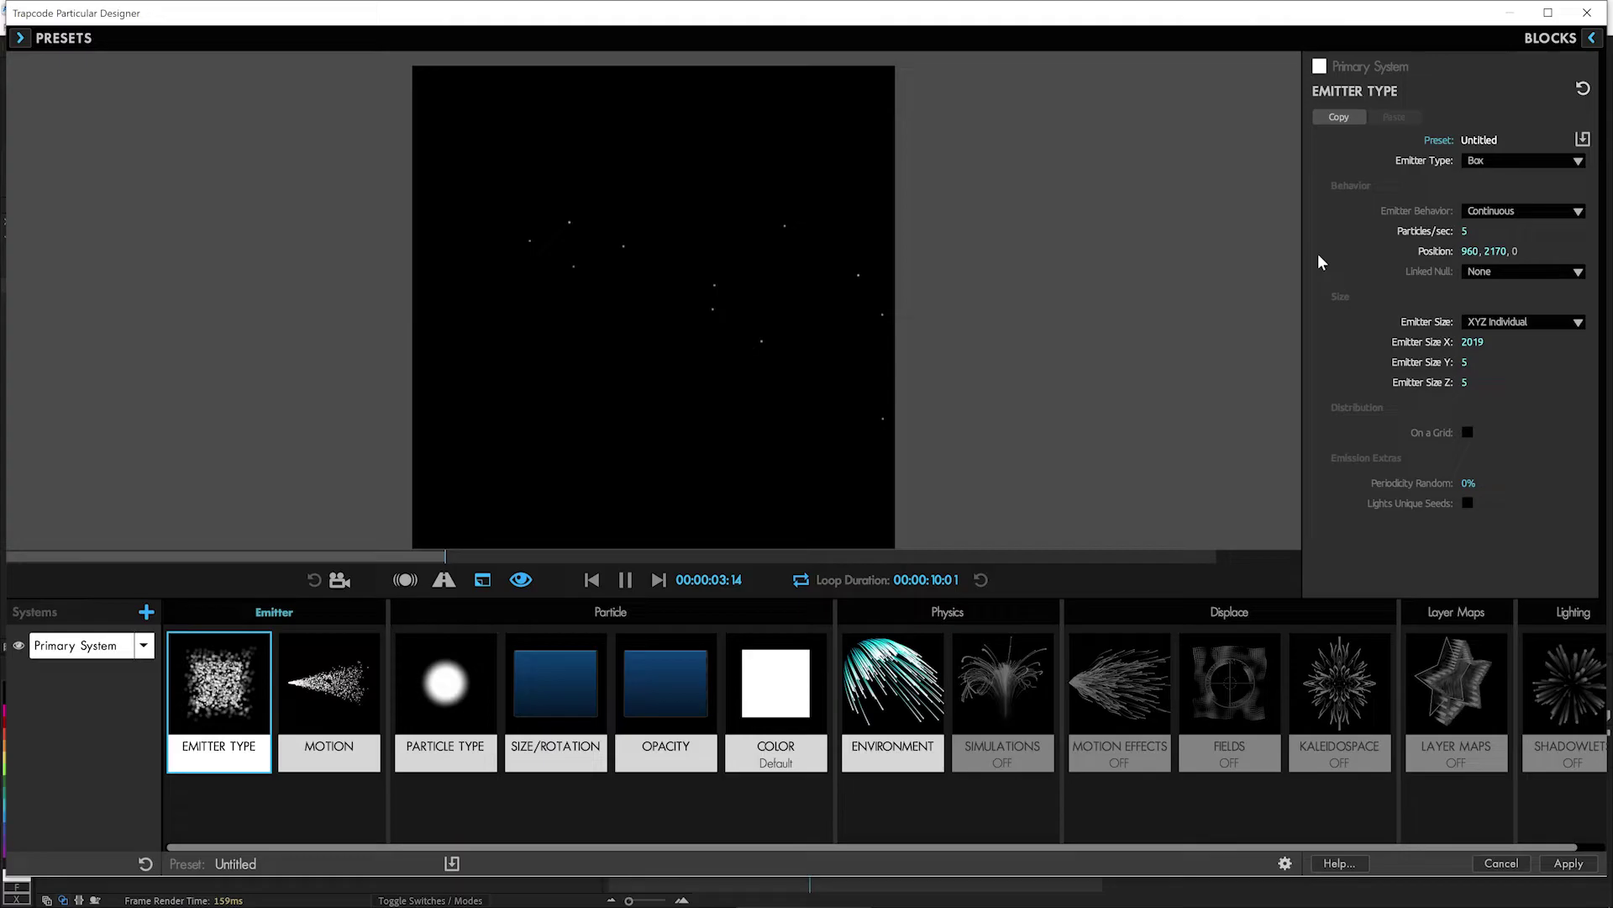
Step: Colour particles Random From Gradient using the Tulip preset gradient
left_click(791, 666)
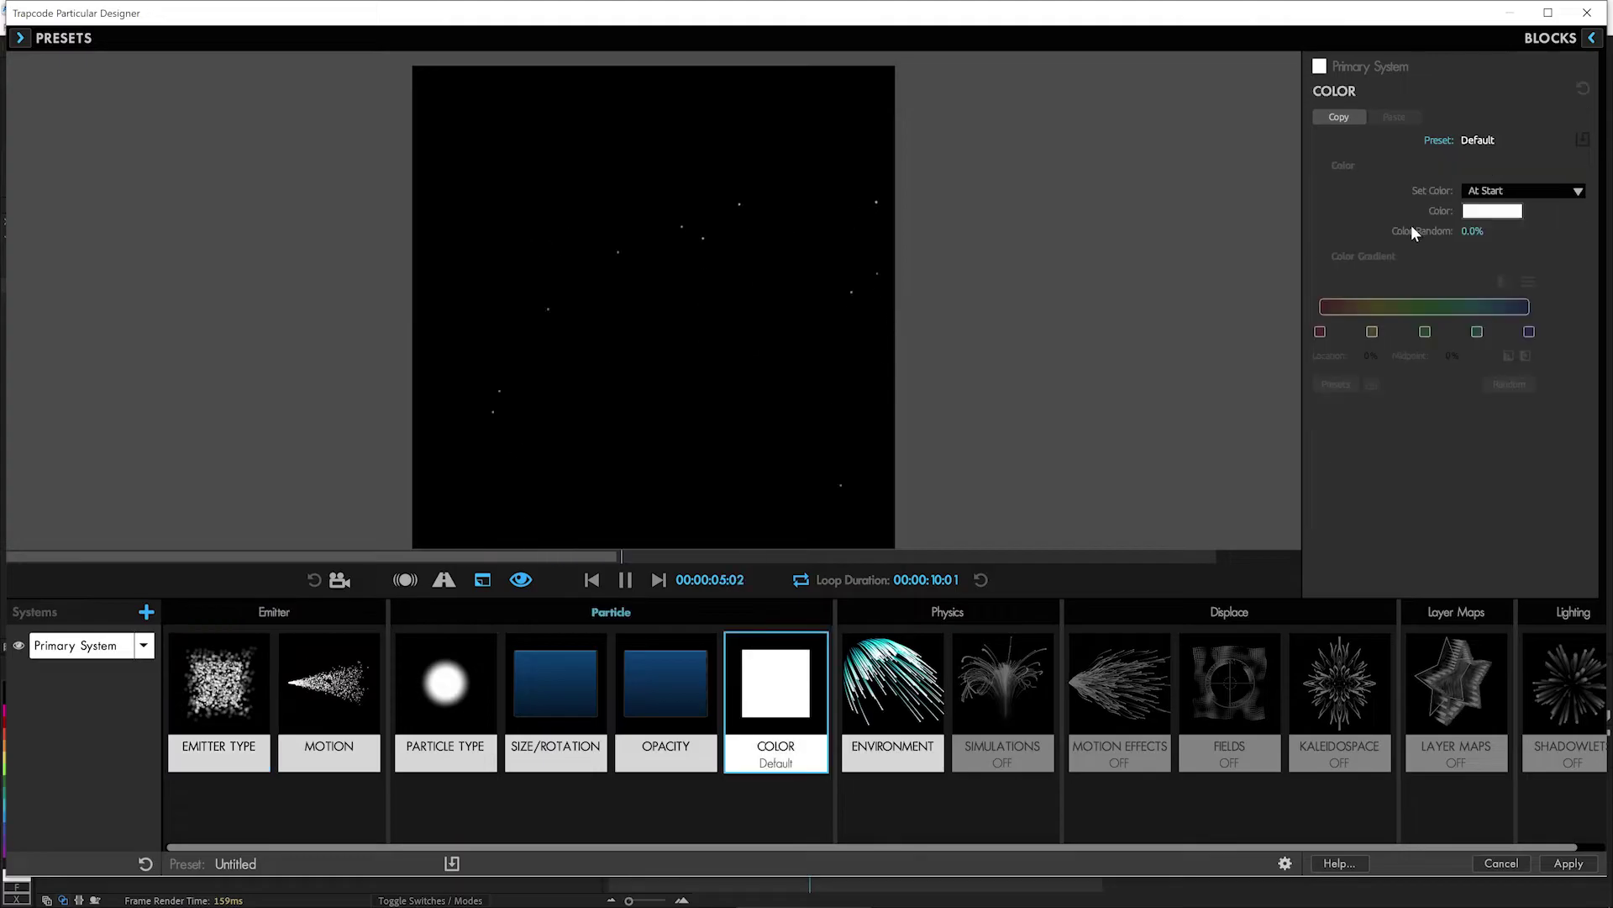
left_click(1499, 198)
left_click(1504, 219)
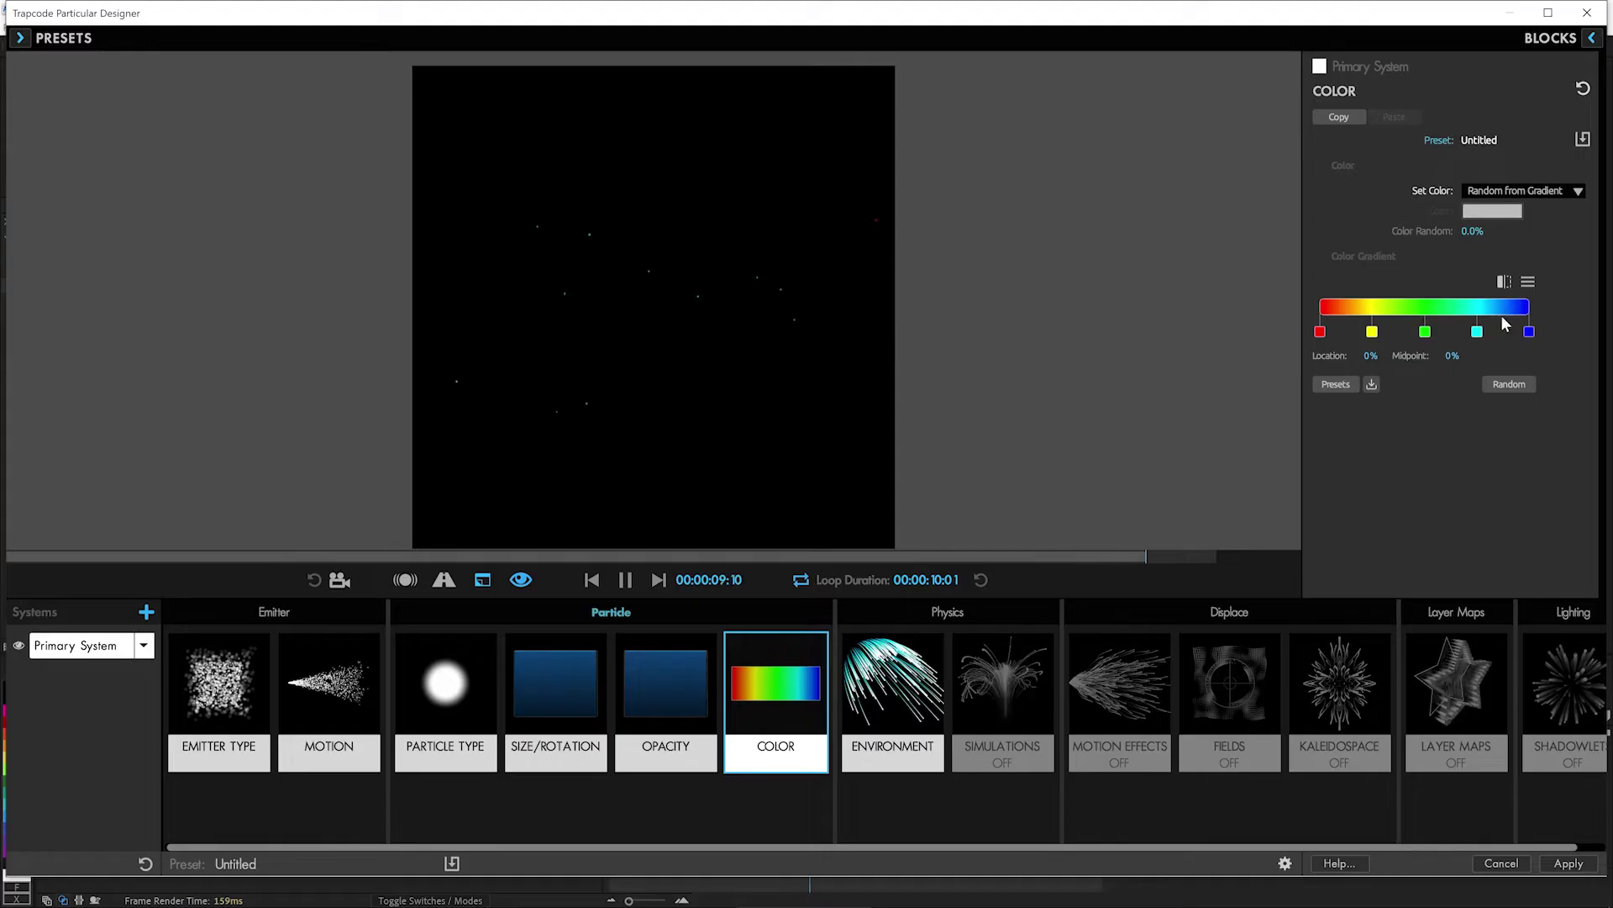
left_click(1336, 384)
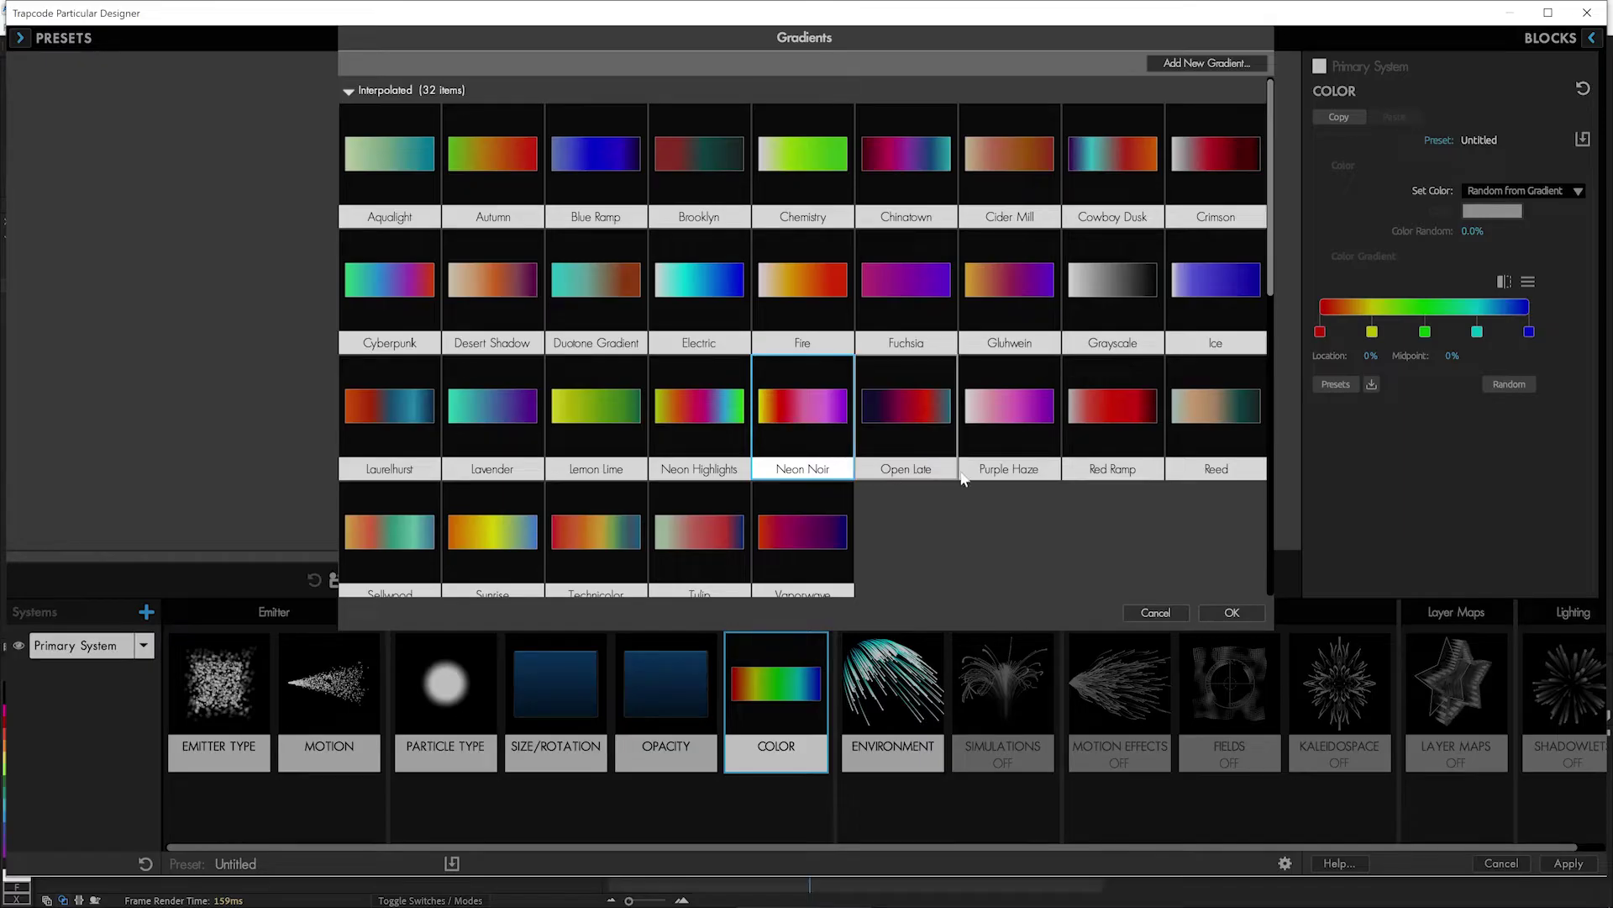
scroll(802, 395, "down", 3)
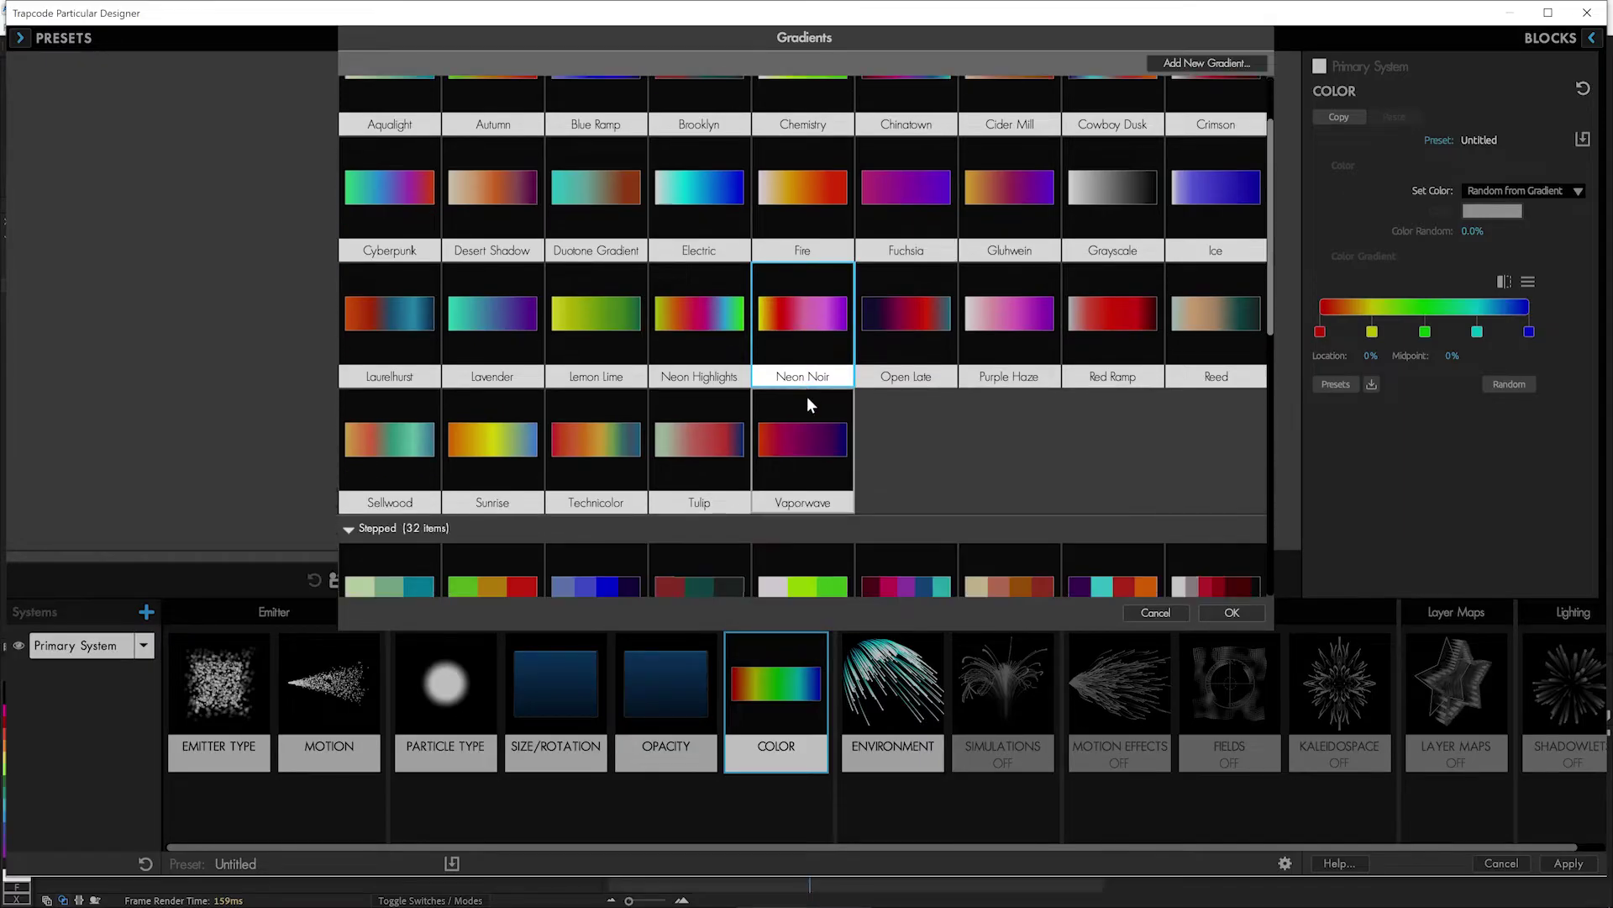
left_click(716, 326)
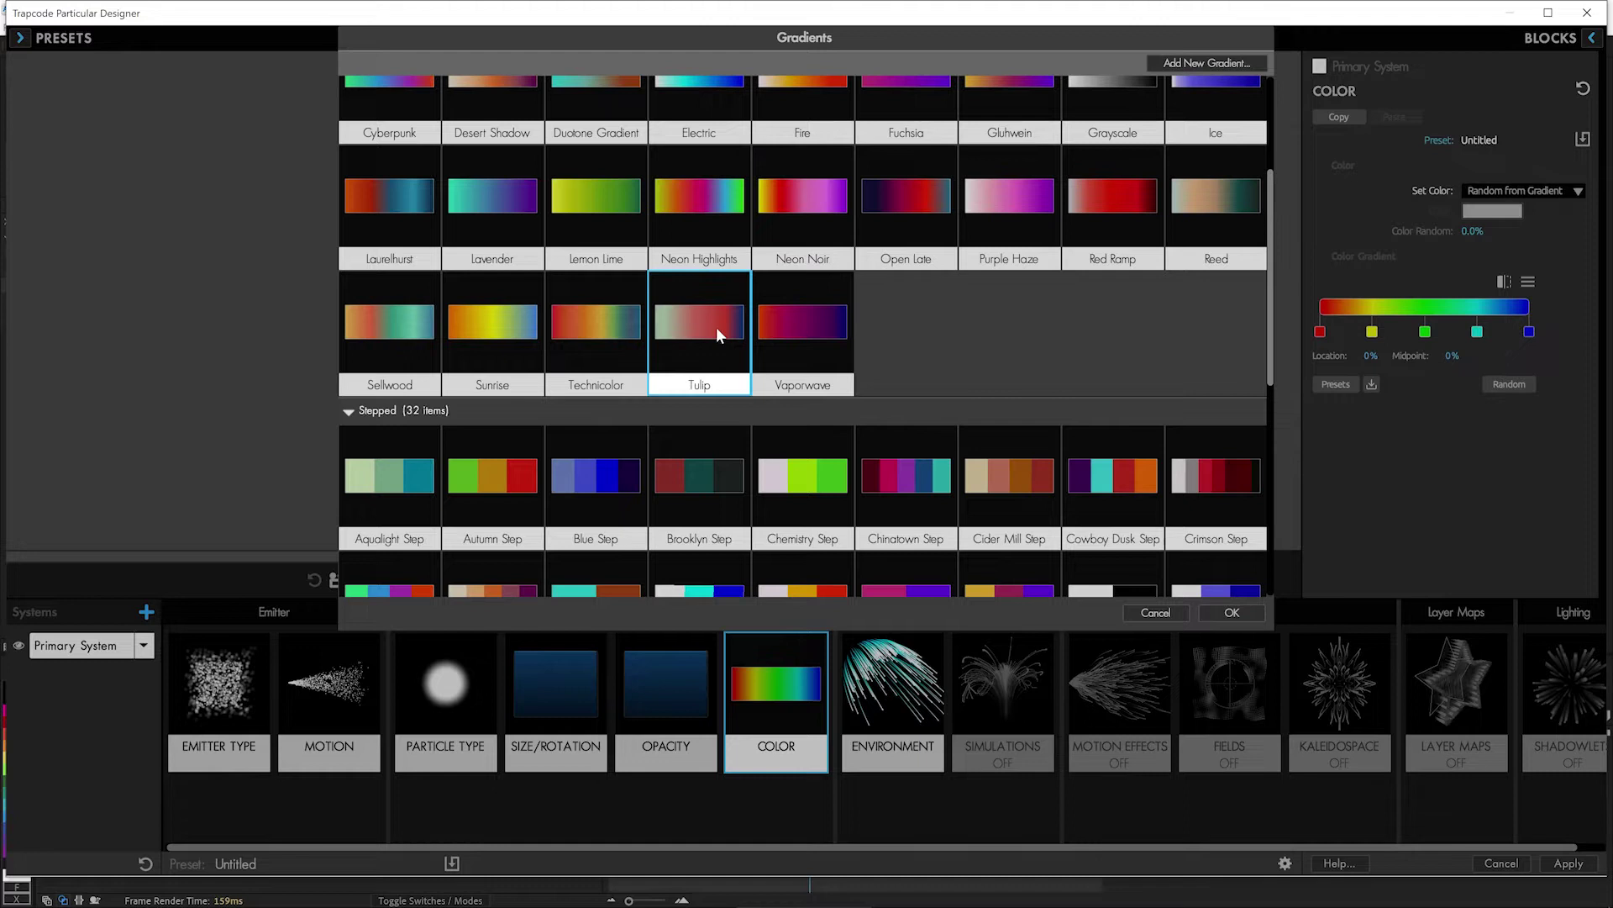
left_click(1232, 612)
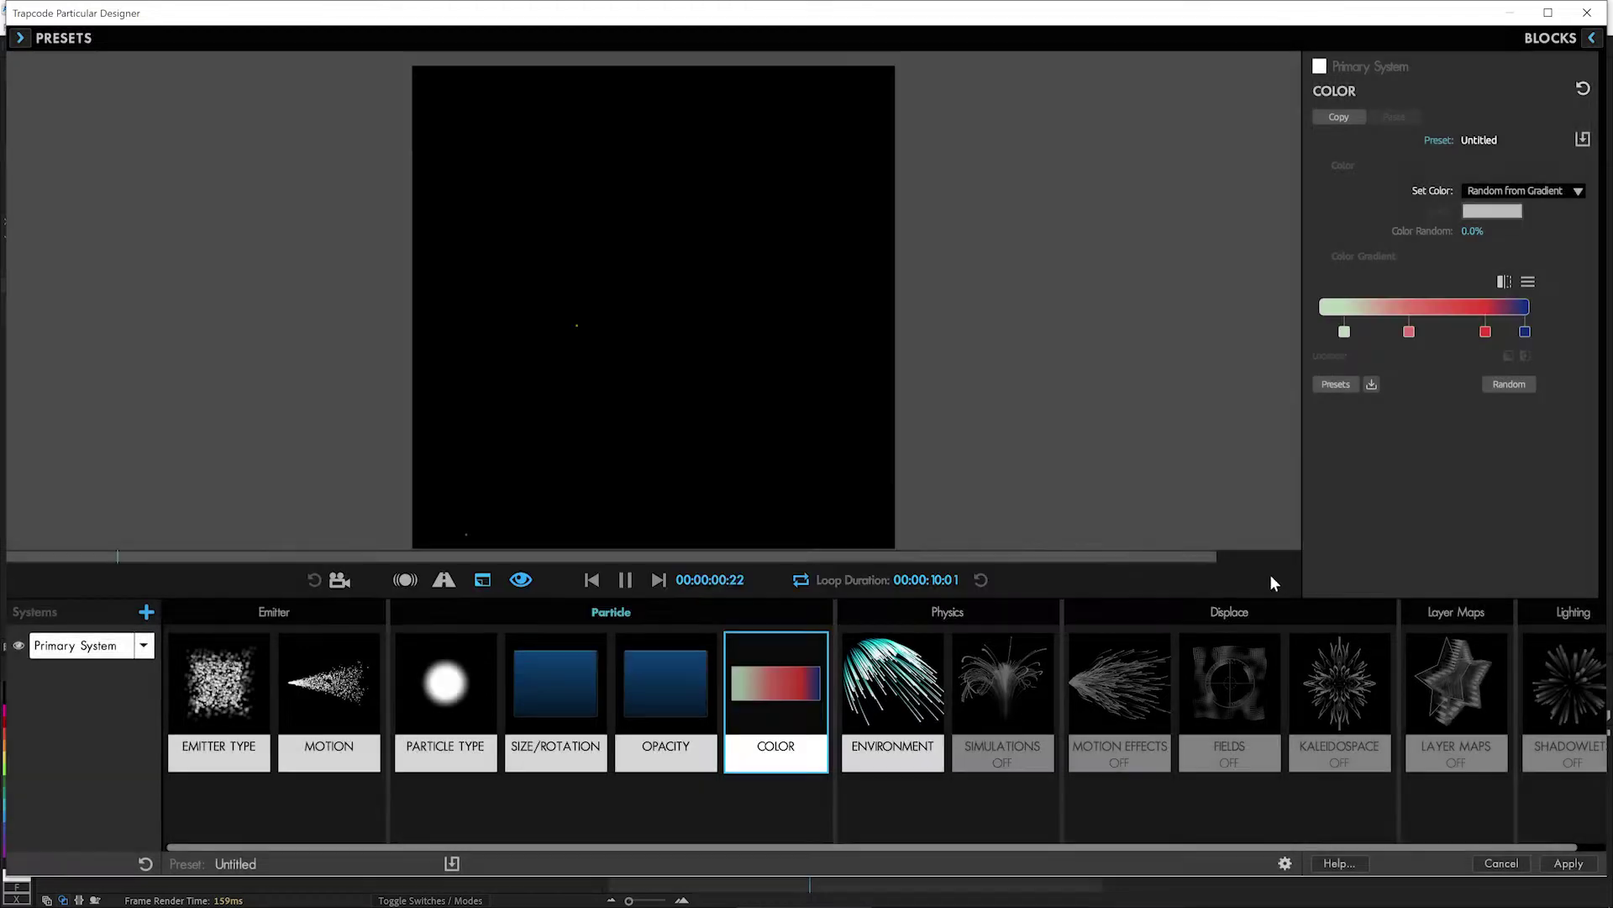
Step: Recolour the gradient's first stop to pale yellow
double_click(1345, 331)
left_click_drag(874, 402, 834, 346)
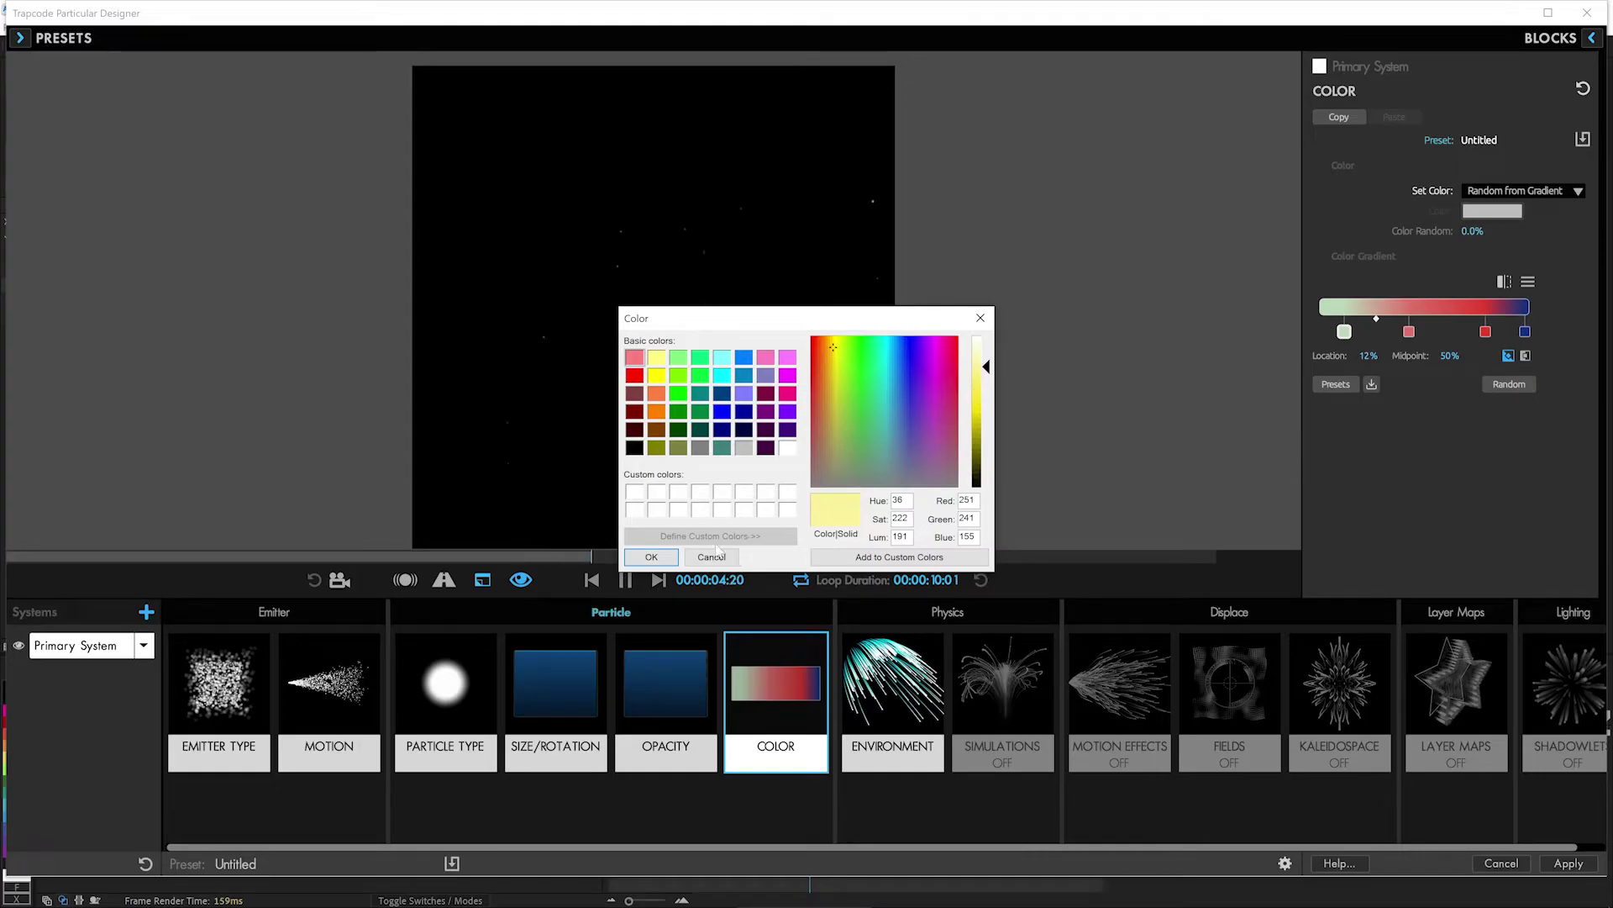
left_click(651, 557)
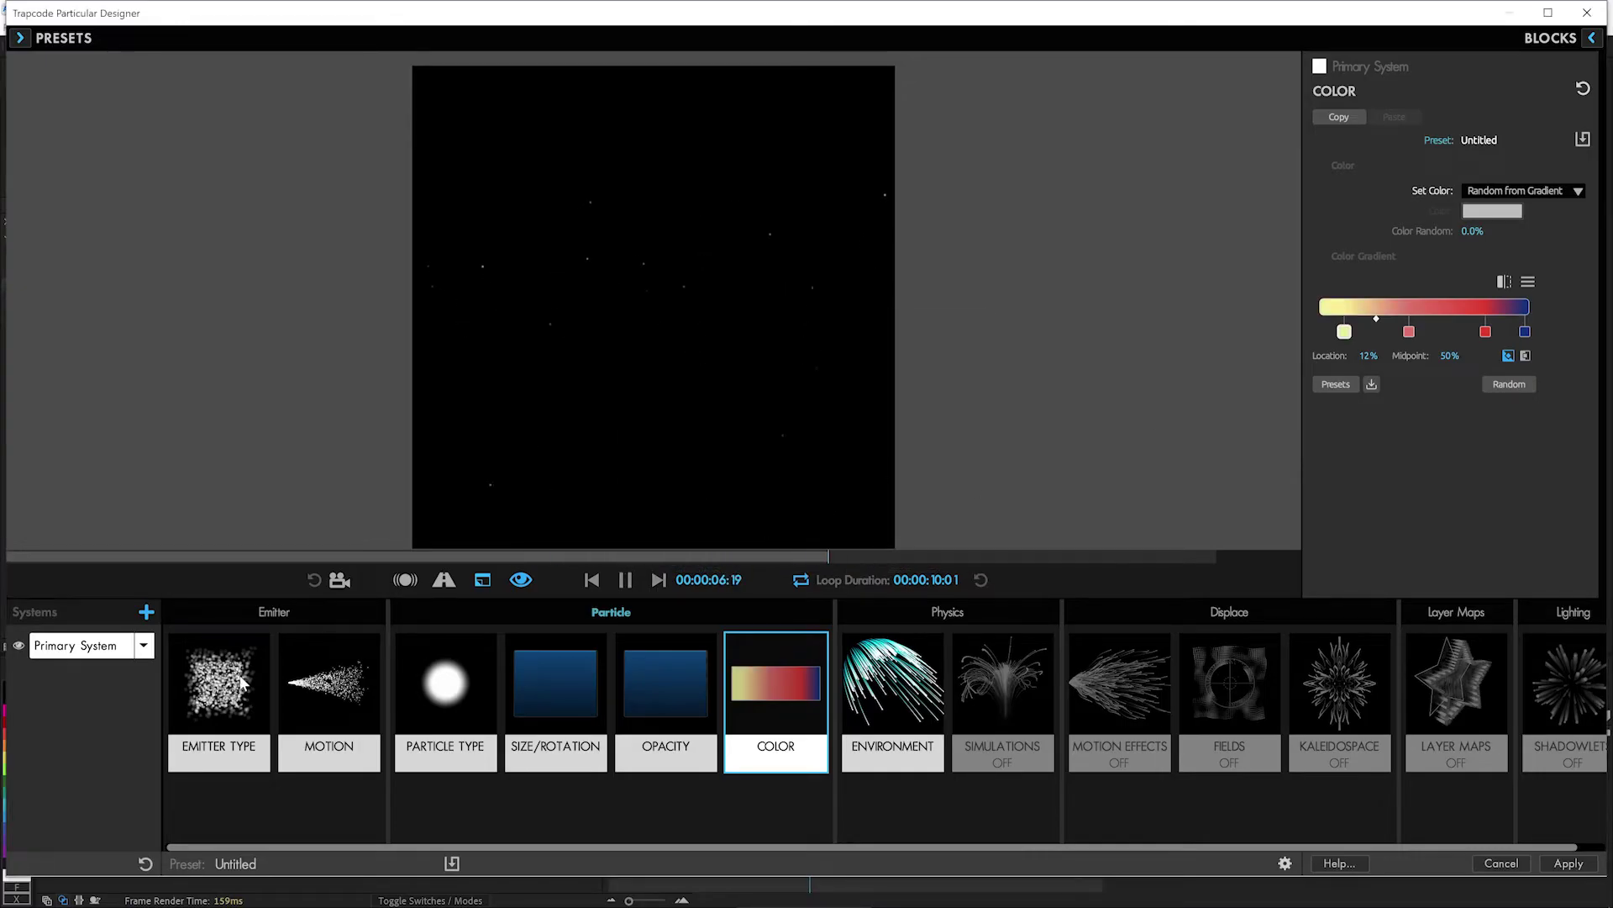
Step: Add System 2 emitting from the parent at end of life, with 76% Color From Parent
left_click(147, 613)
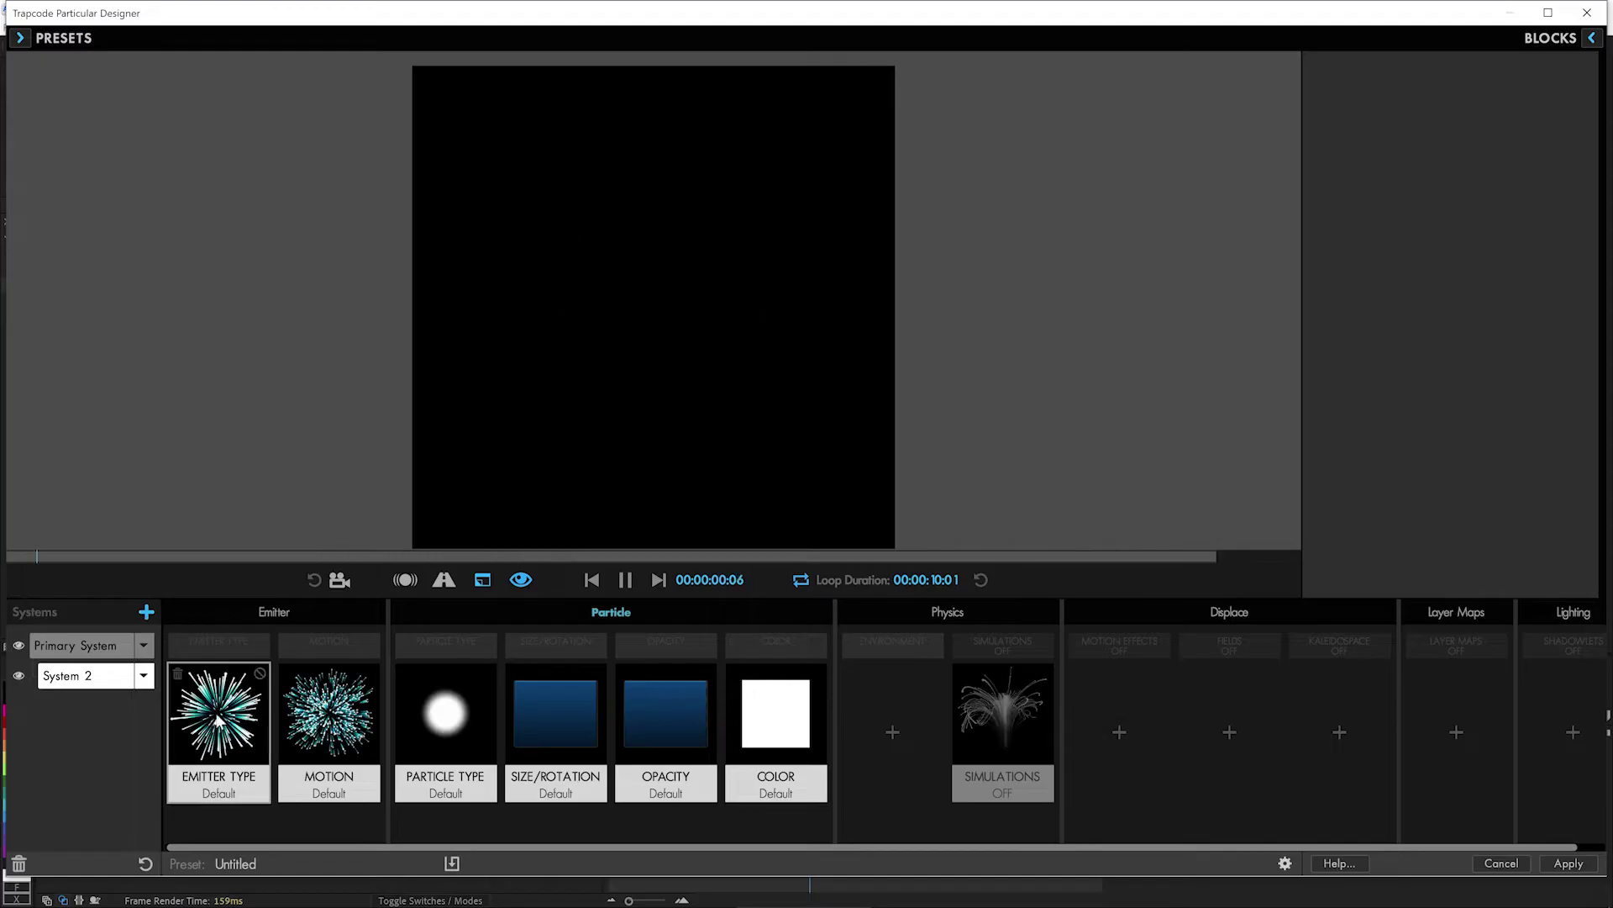
left_click(218, 719)
left_click(1538, 161)
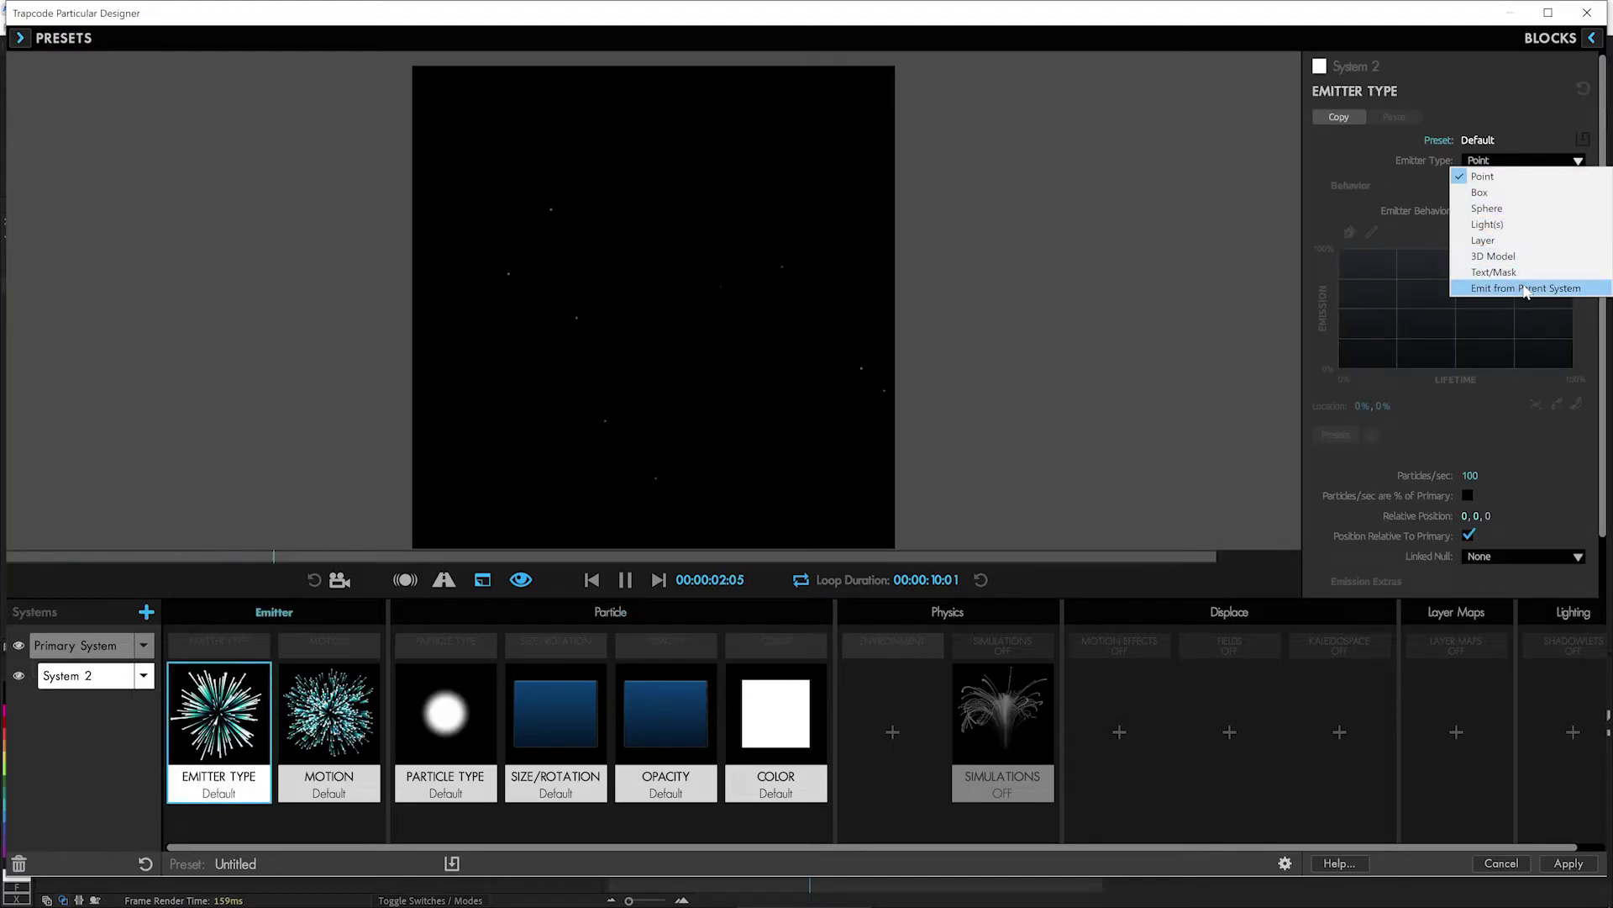
left_click(1527, 288)
left_click(1512, 229)
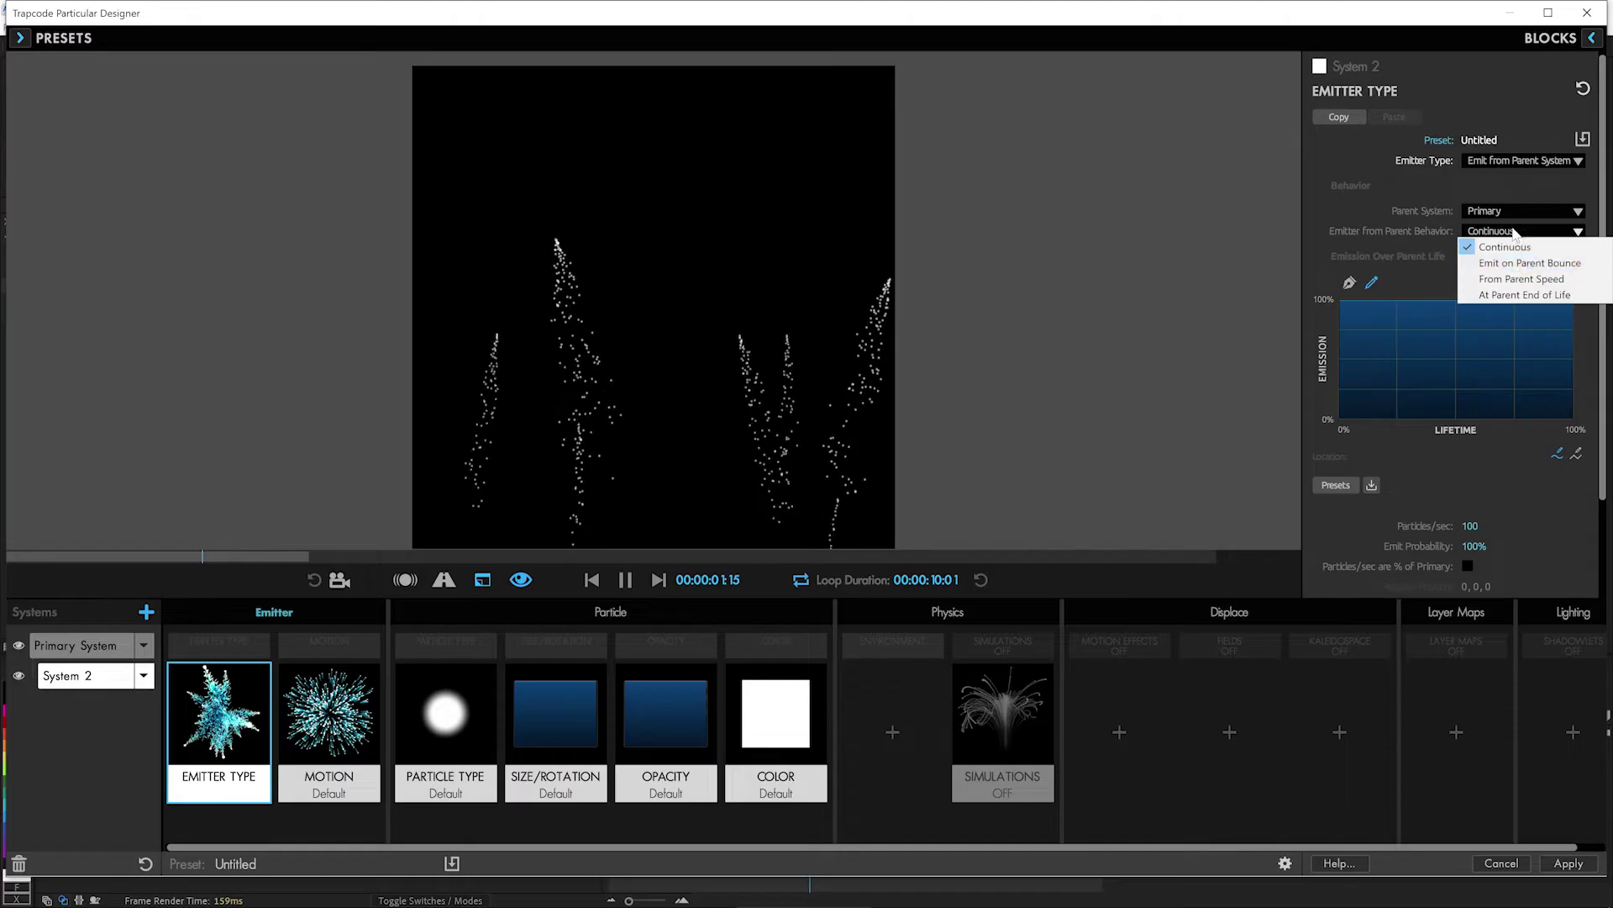
left_click(1518, 294)
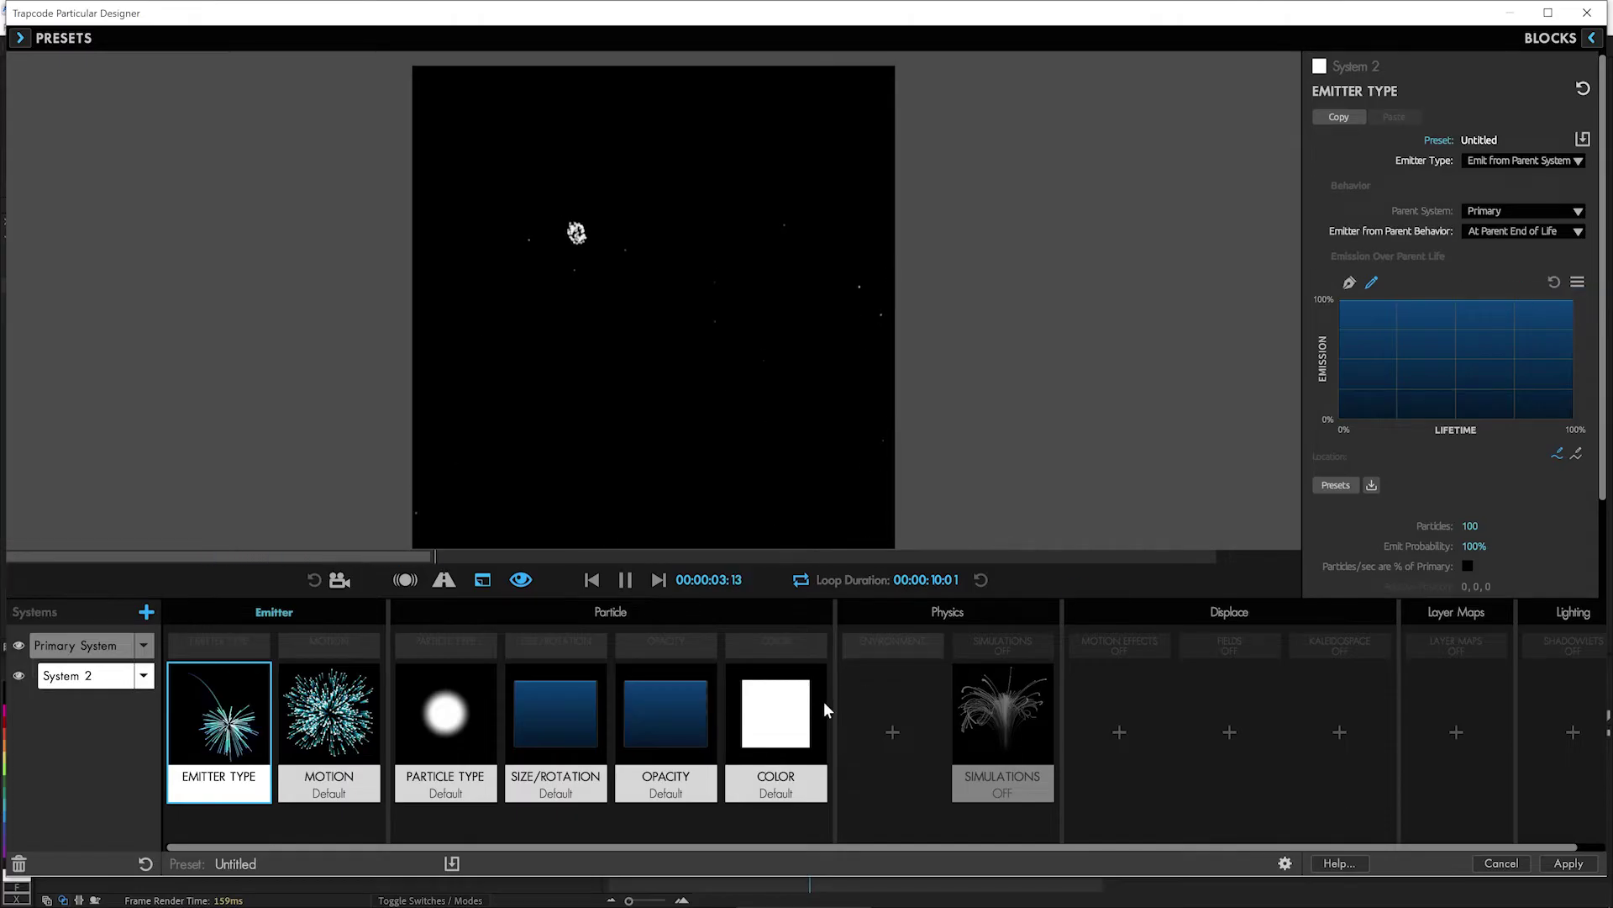
left_click(822, 708)
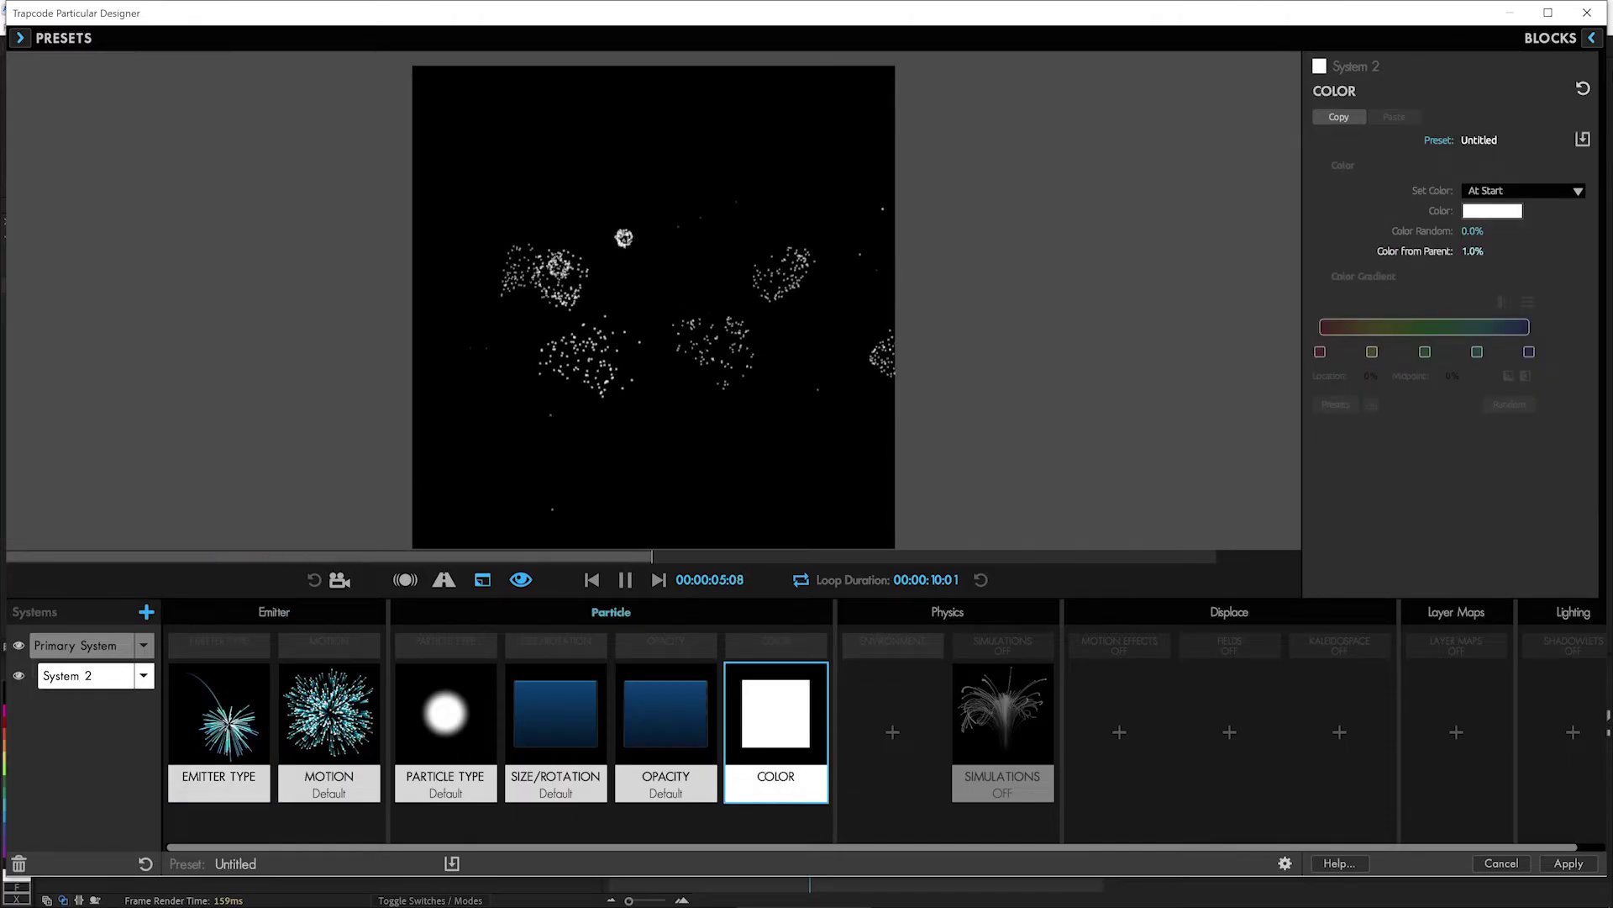
left_click_drag(1472, 251, 1535, 251)
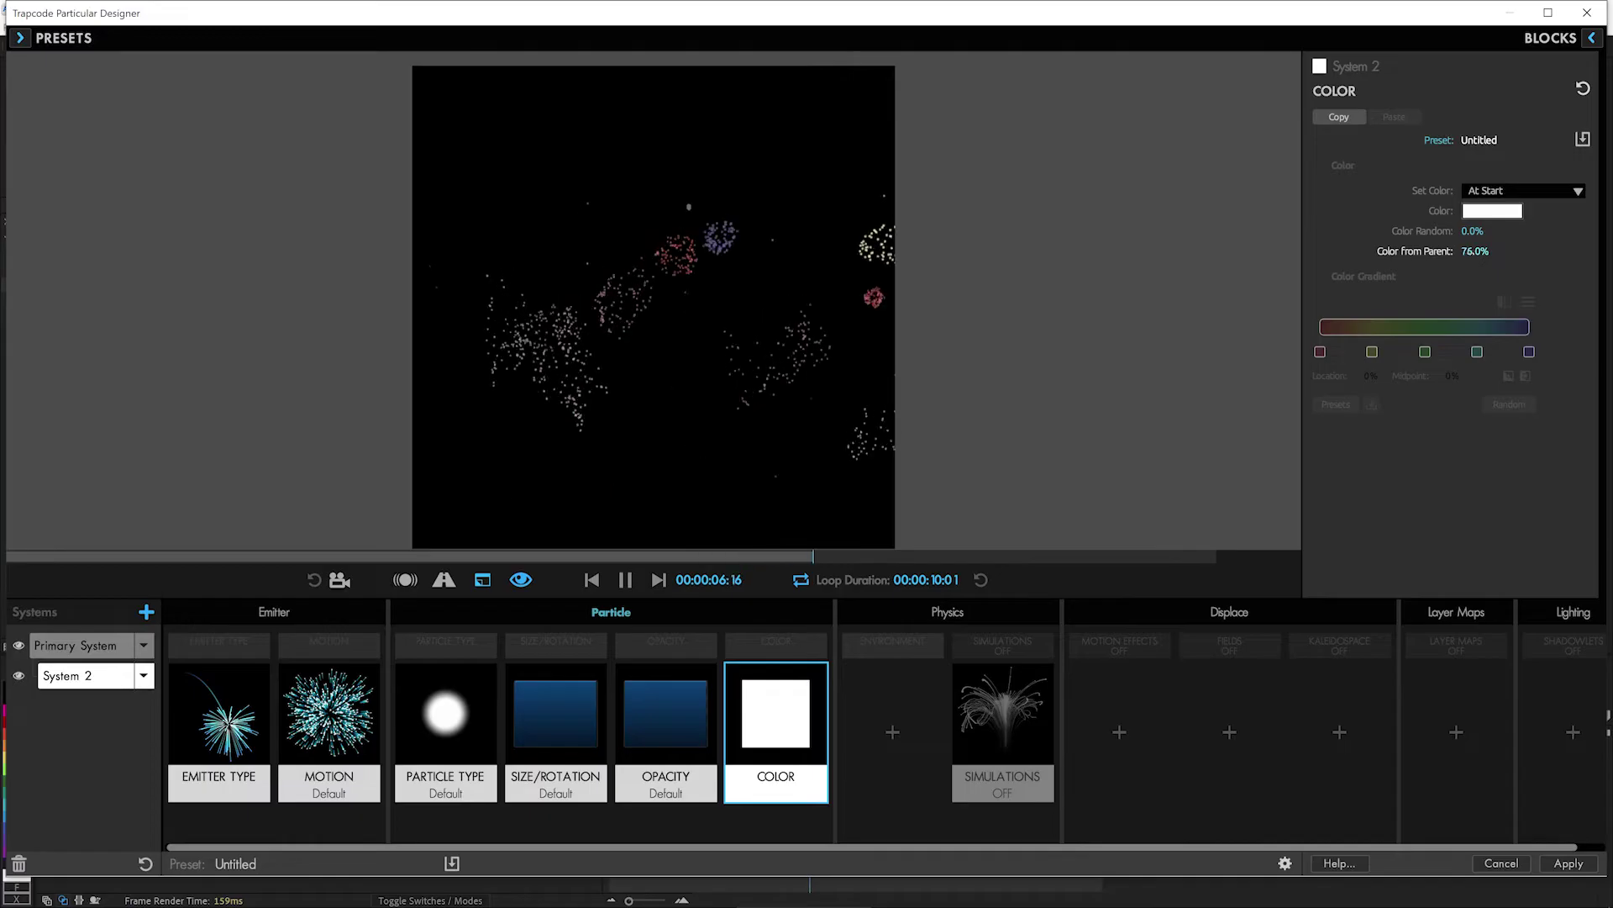
Step: Give System 2 a 1-second Life with 37% Life Random and Velocity 346
left_click(450, 739)
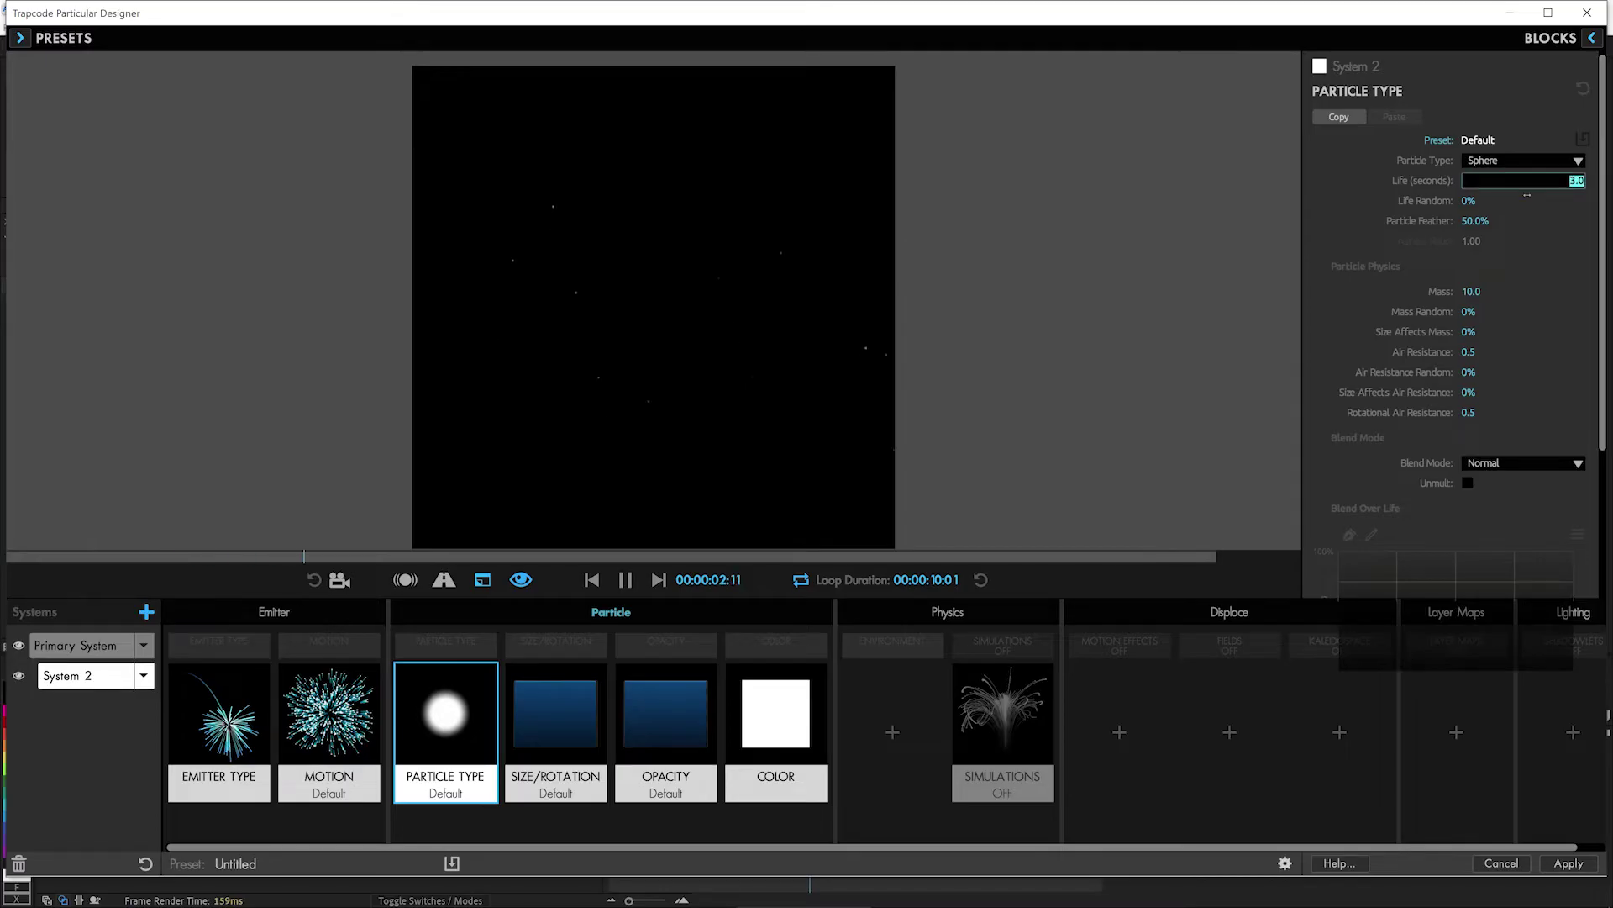
type("1")
key("Return")
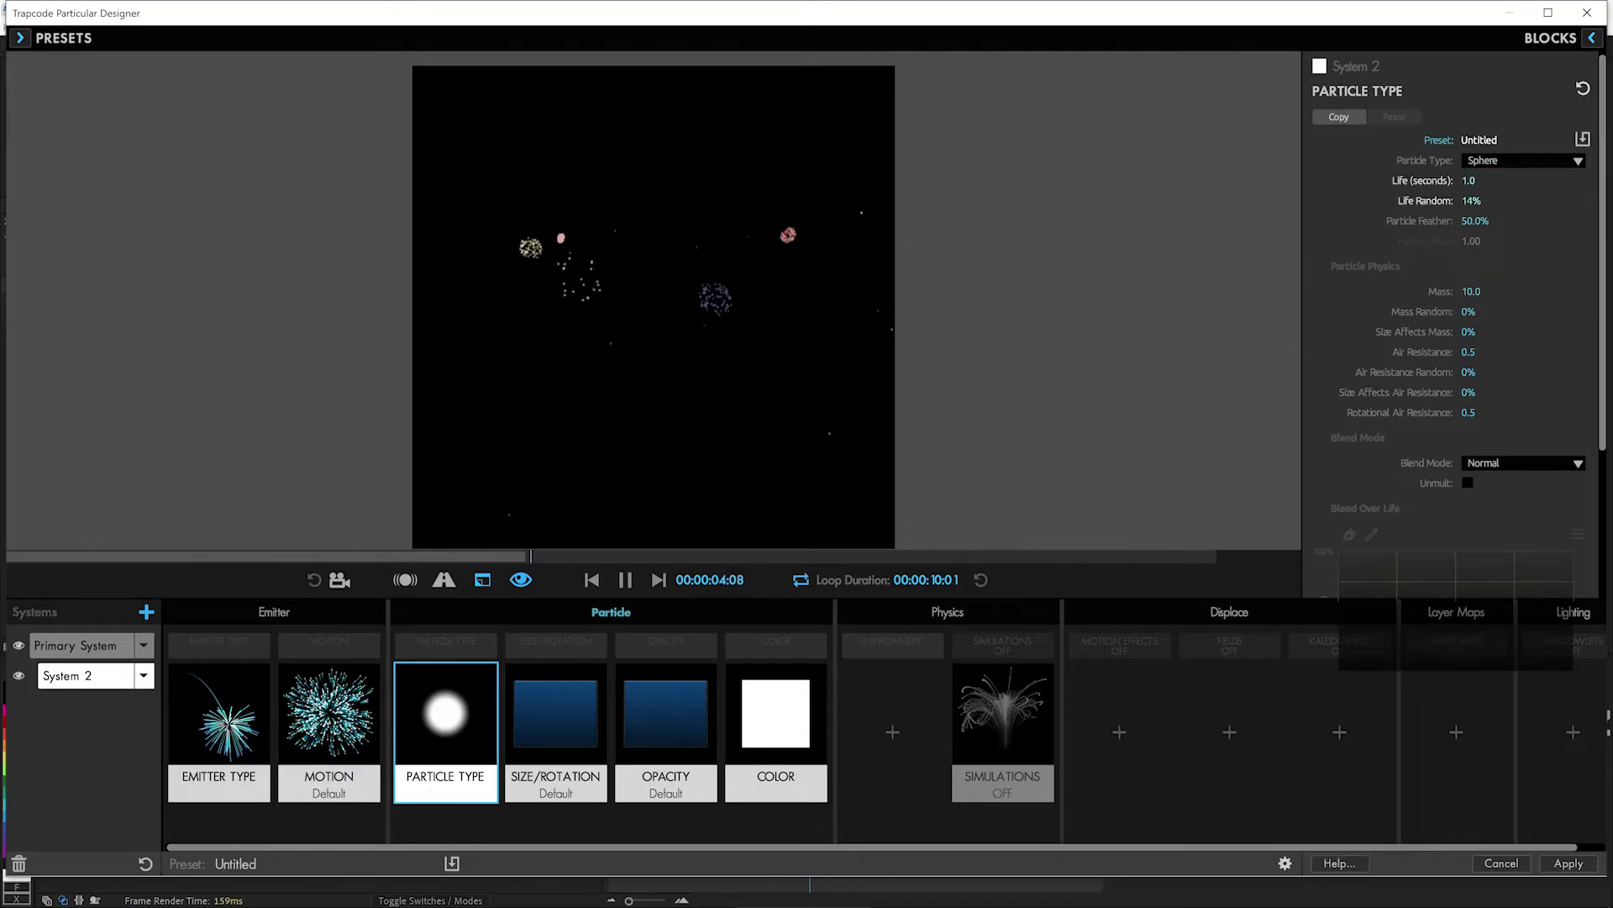
left_click_drag(1472, 200, 1479, 200)
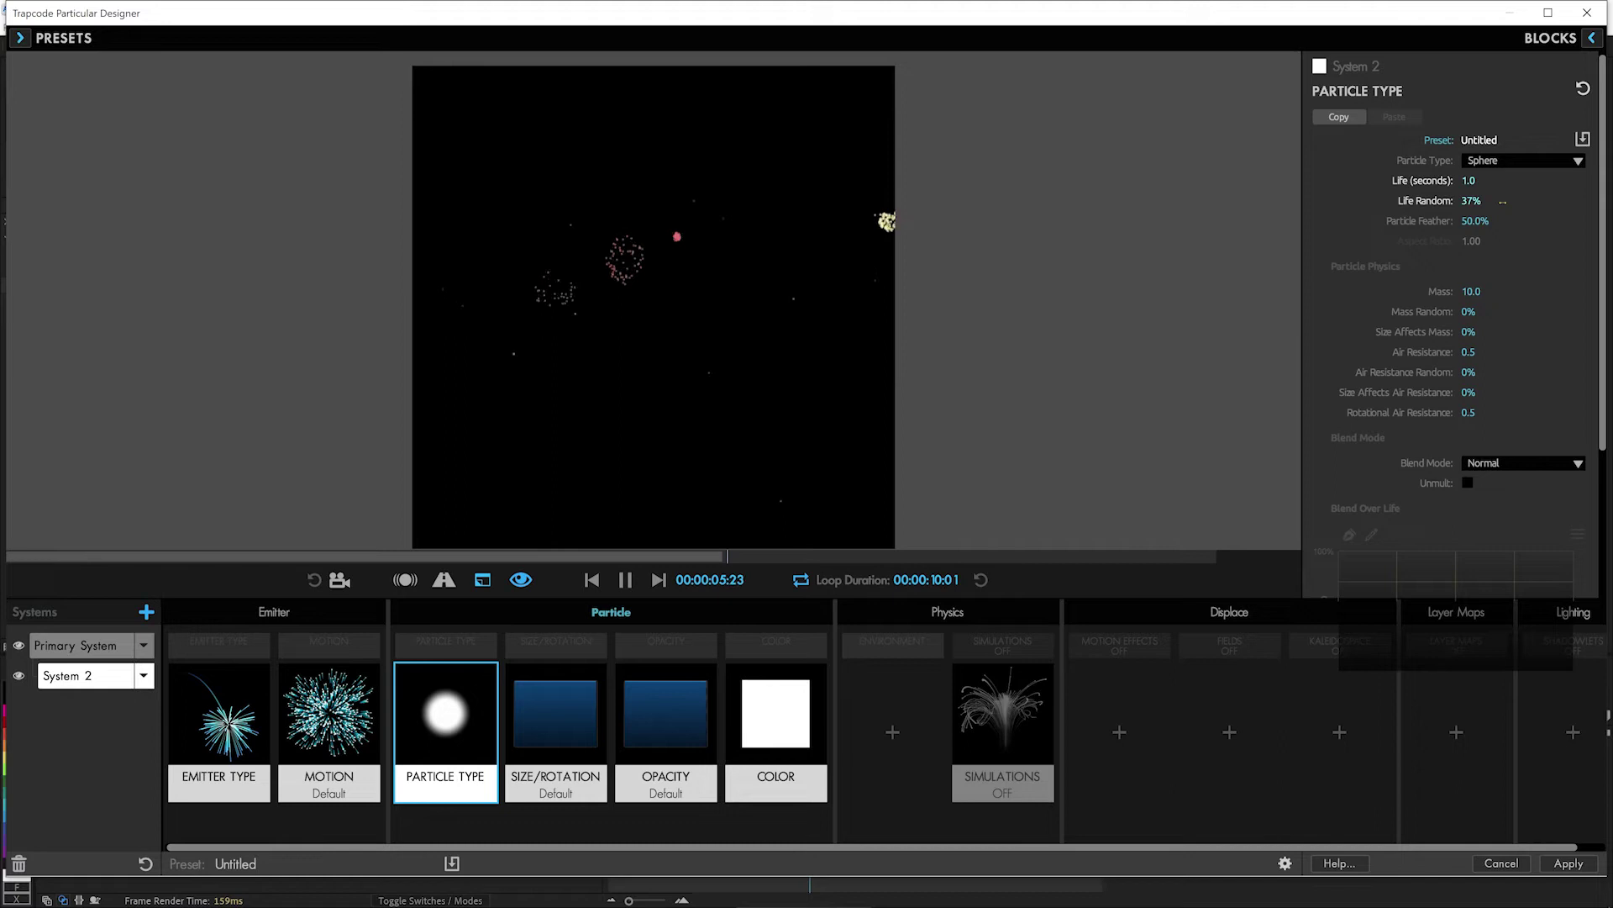
left_click(329, 714)
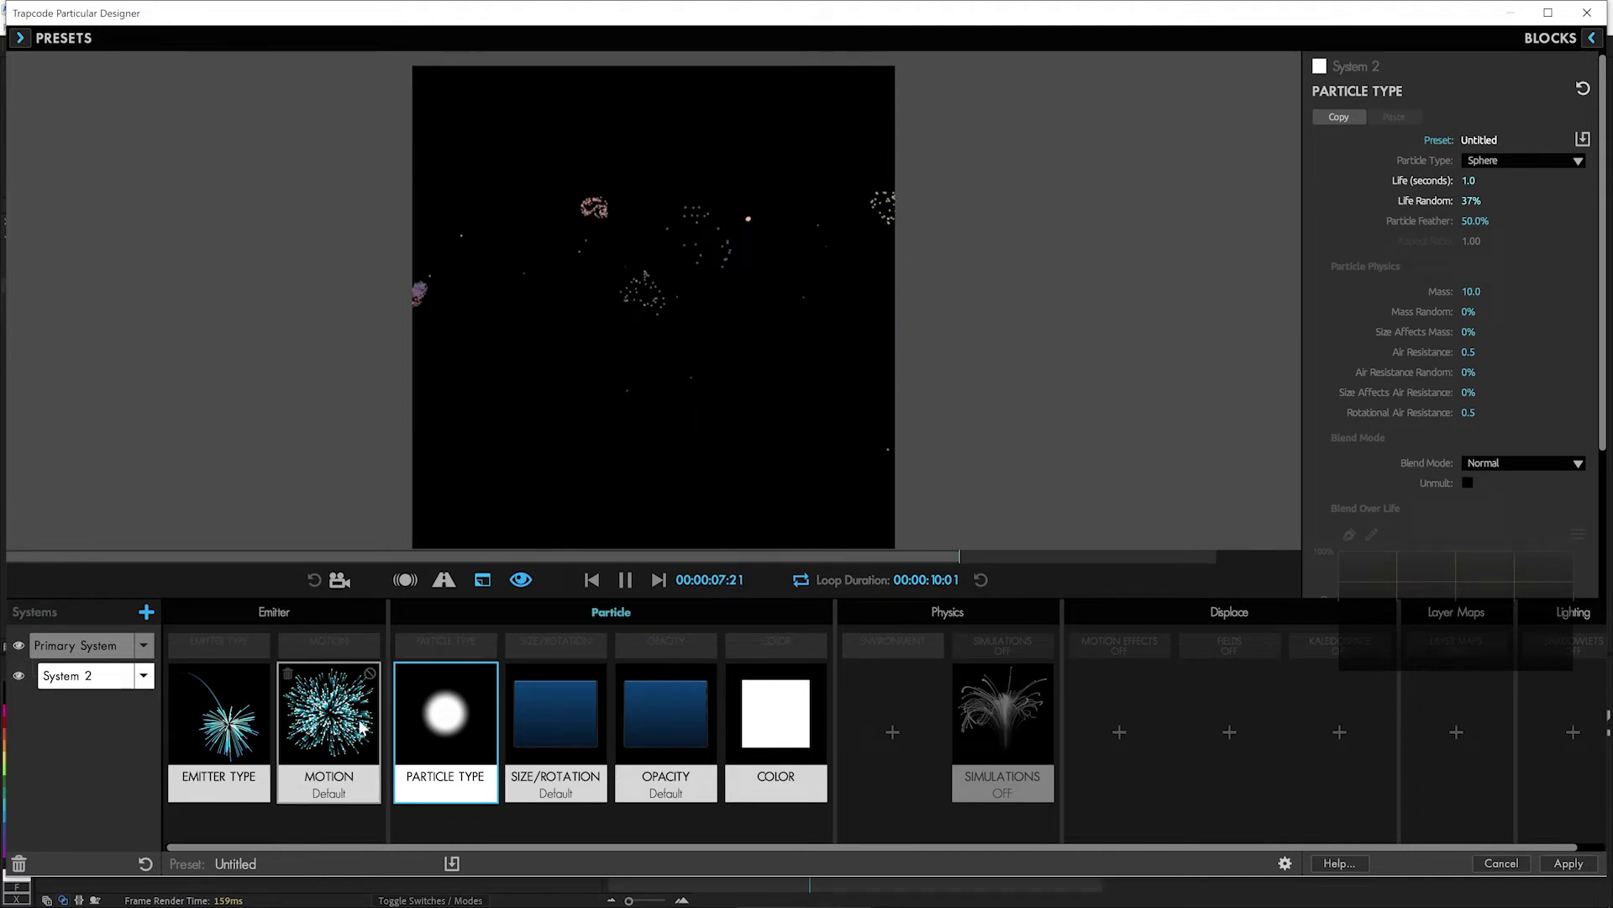
left_click_drag(1474, 341, 1576, 341)
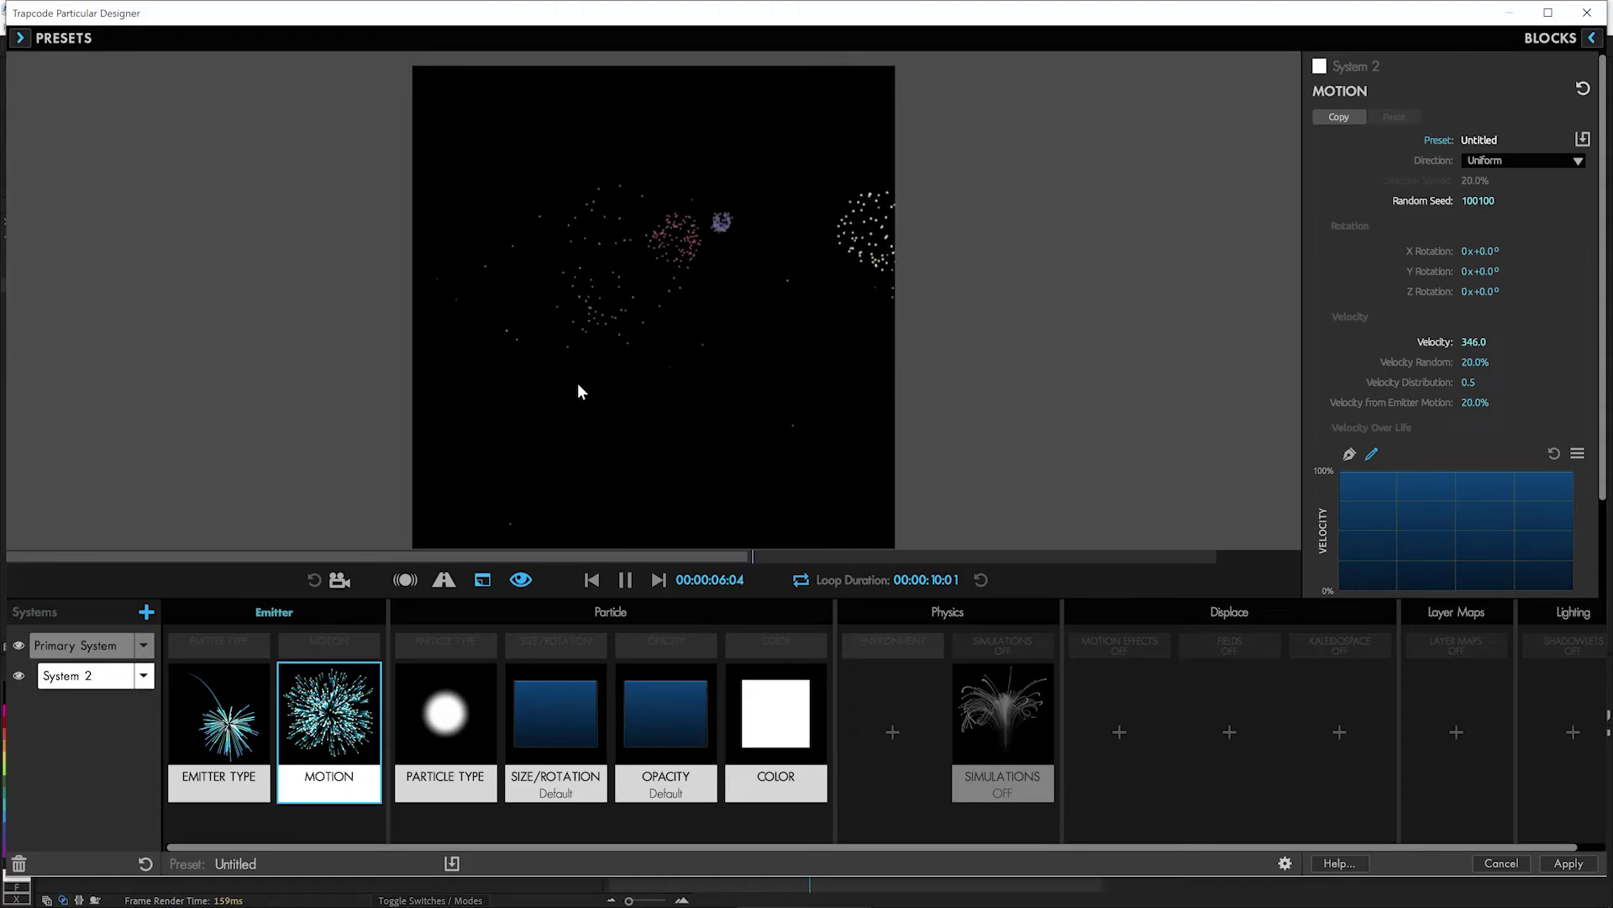
Step: Try Star particles on System 2, revert to Sphere, then add System 3
left_click(486, 738)
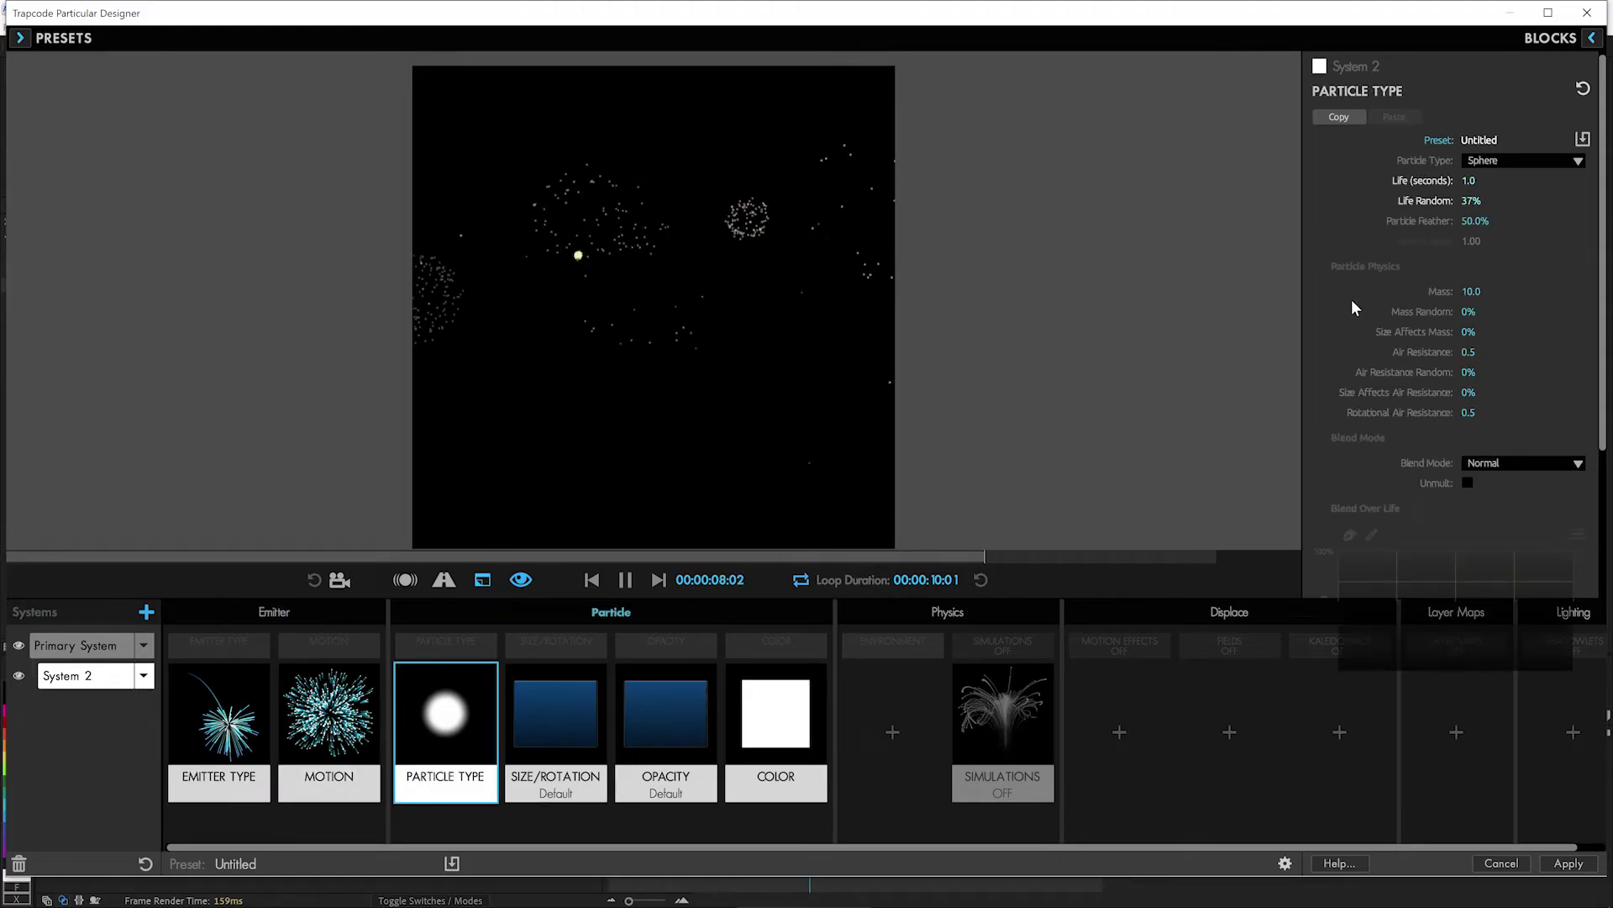
left_click(1521, 160)
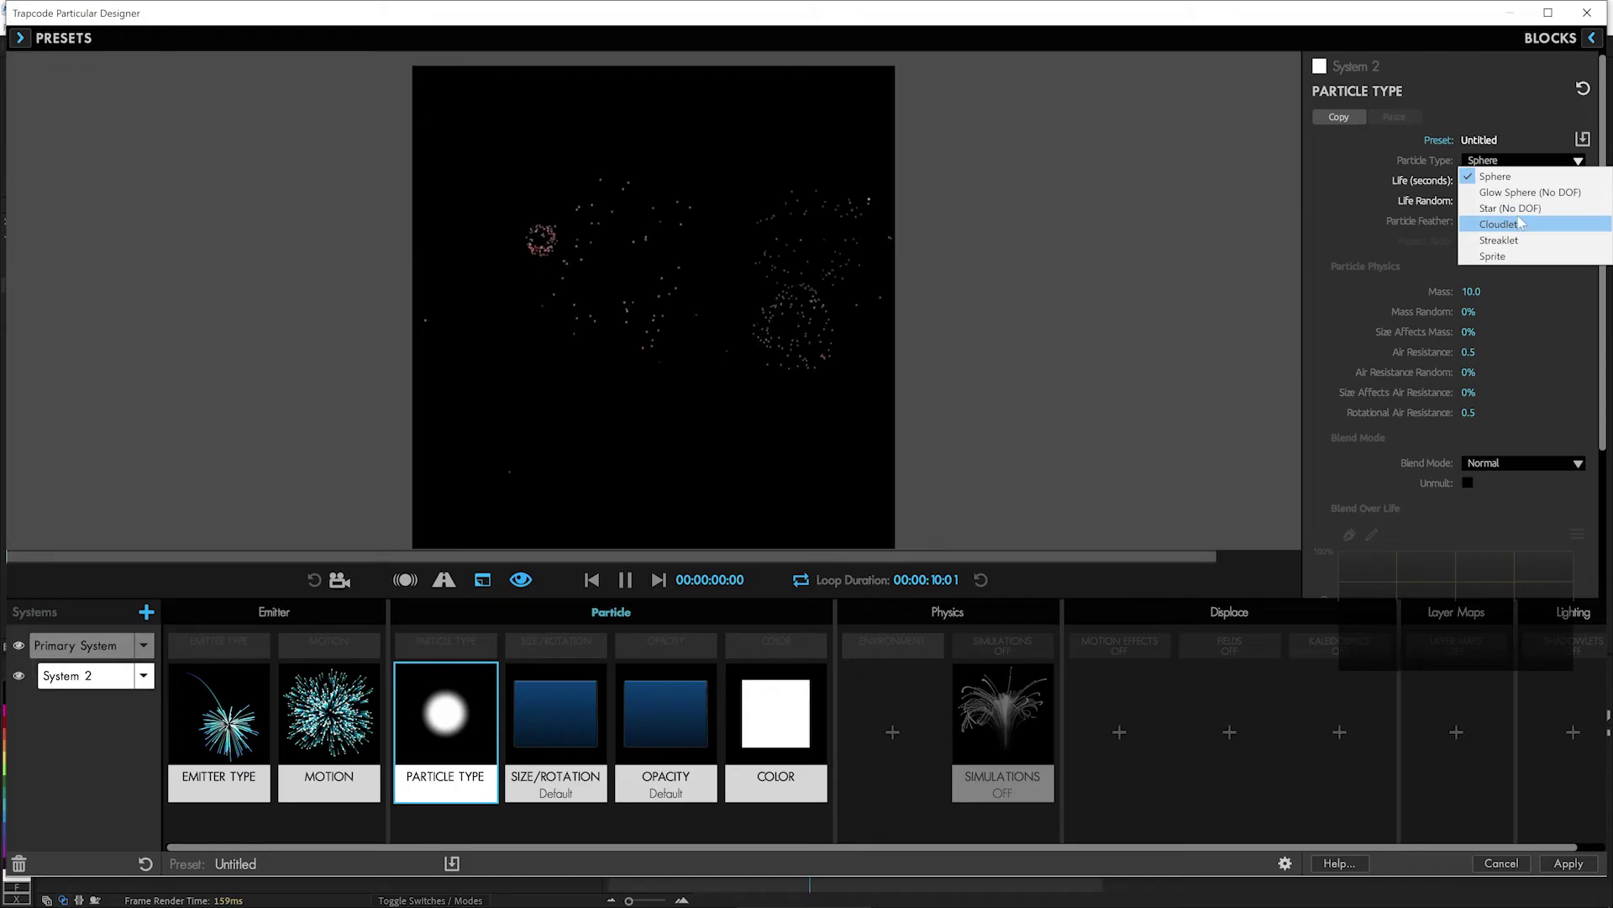
left_click(1514, 208)
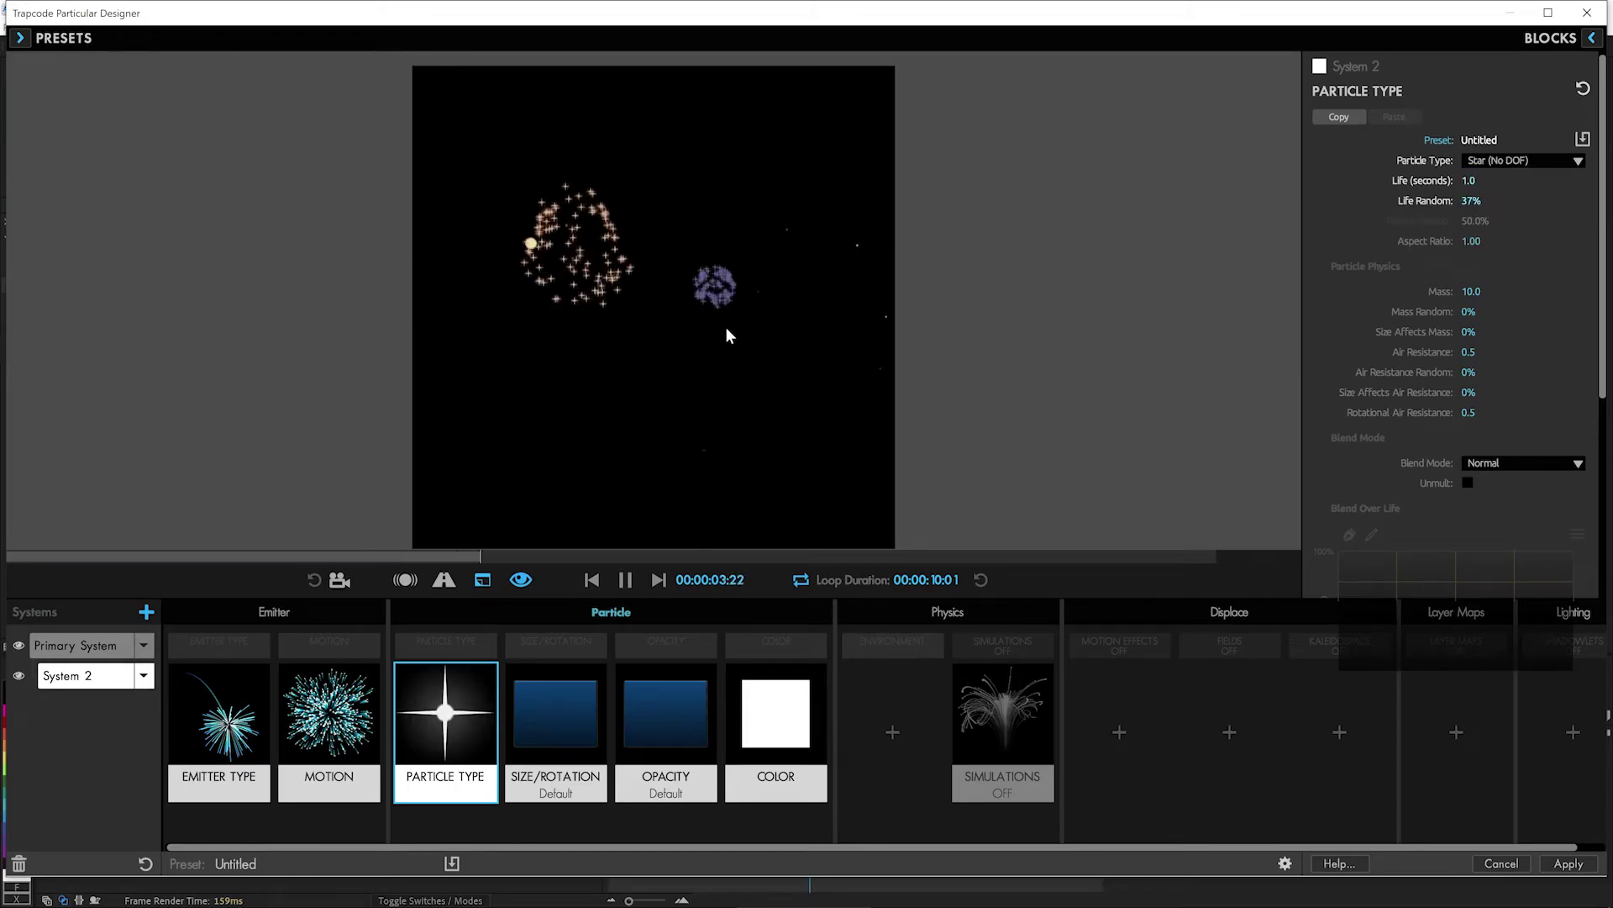
left_click(1521, 160)
left_click(1504, 172)
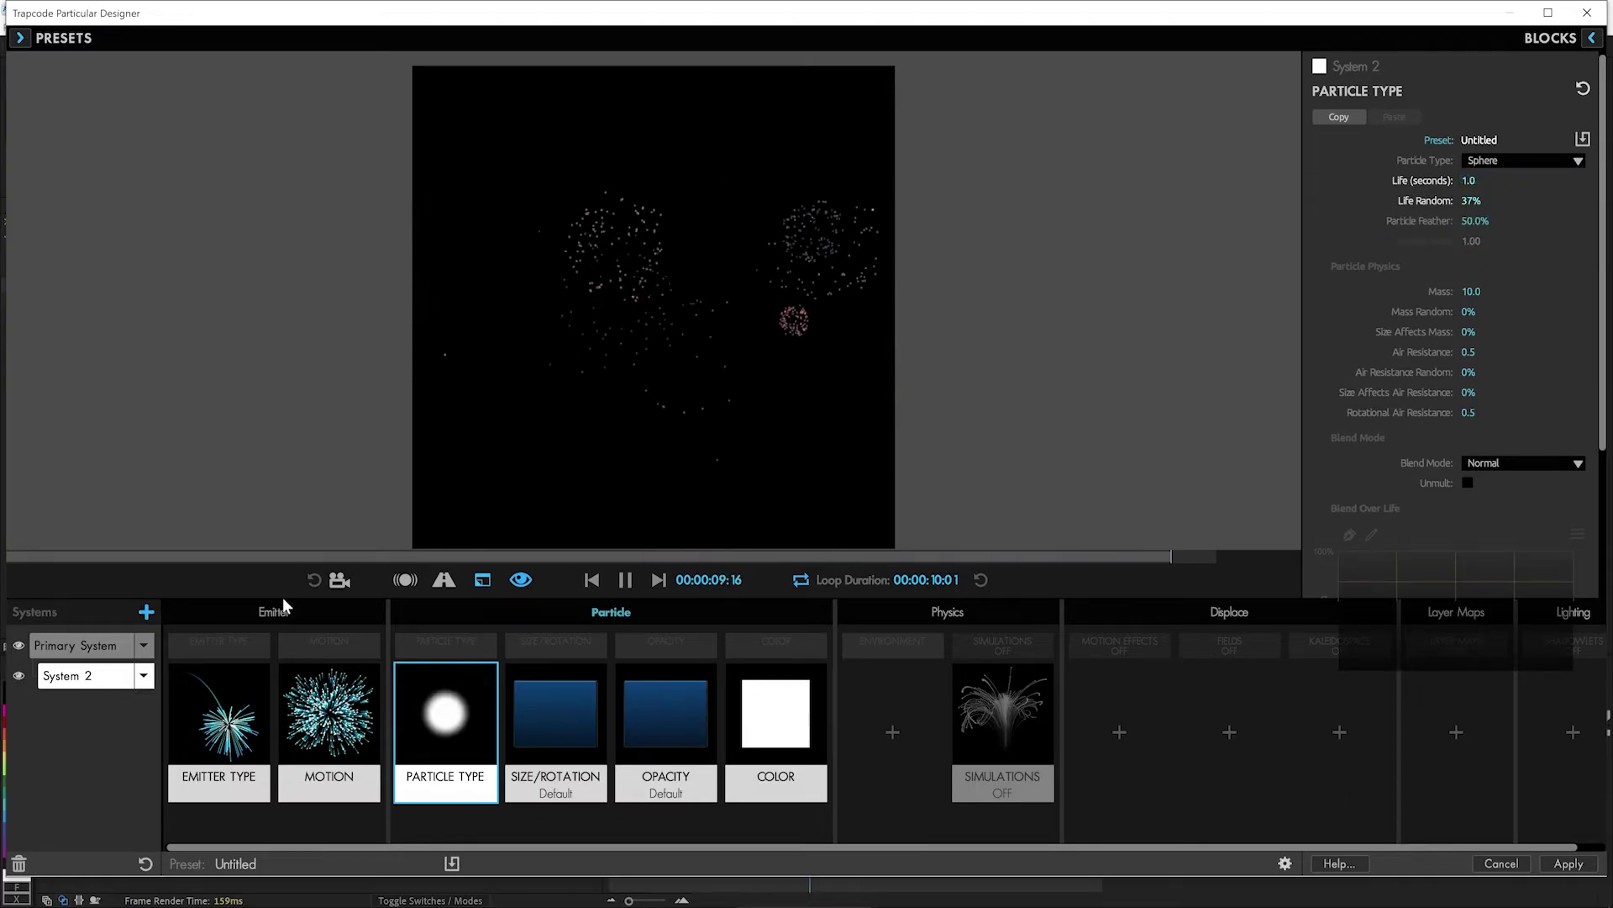
left_click(146, 613)
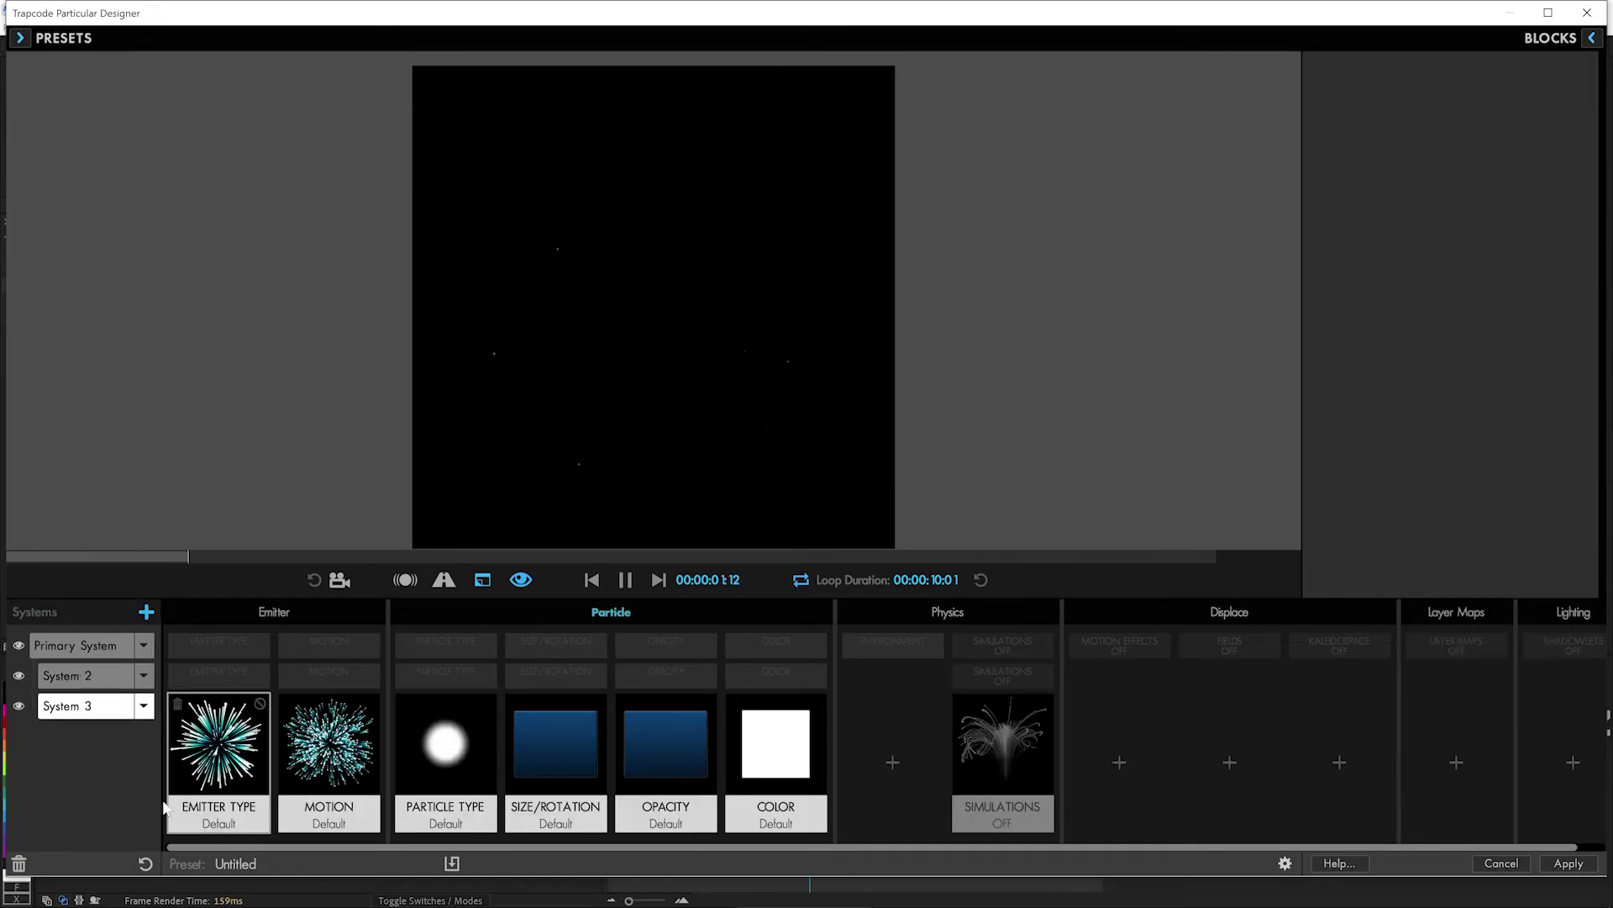
Step: Make System 3 emit from parent system Primary with 20% Emit Probability
left_click(182, 773)
left_click(1501, 164)
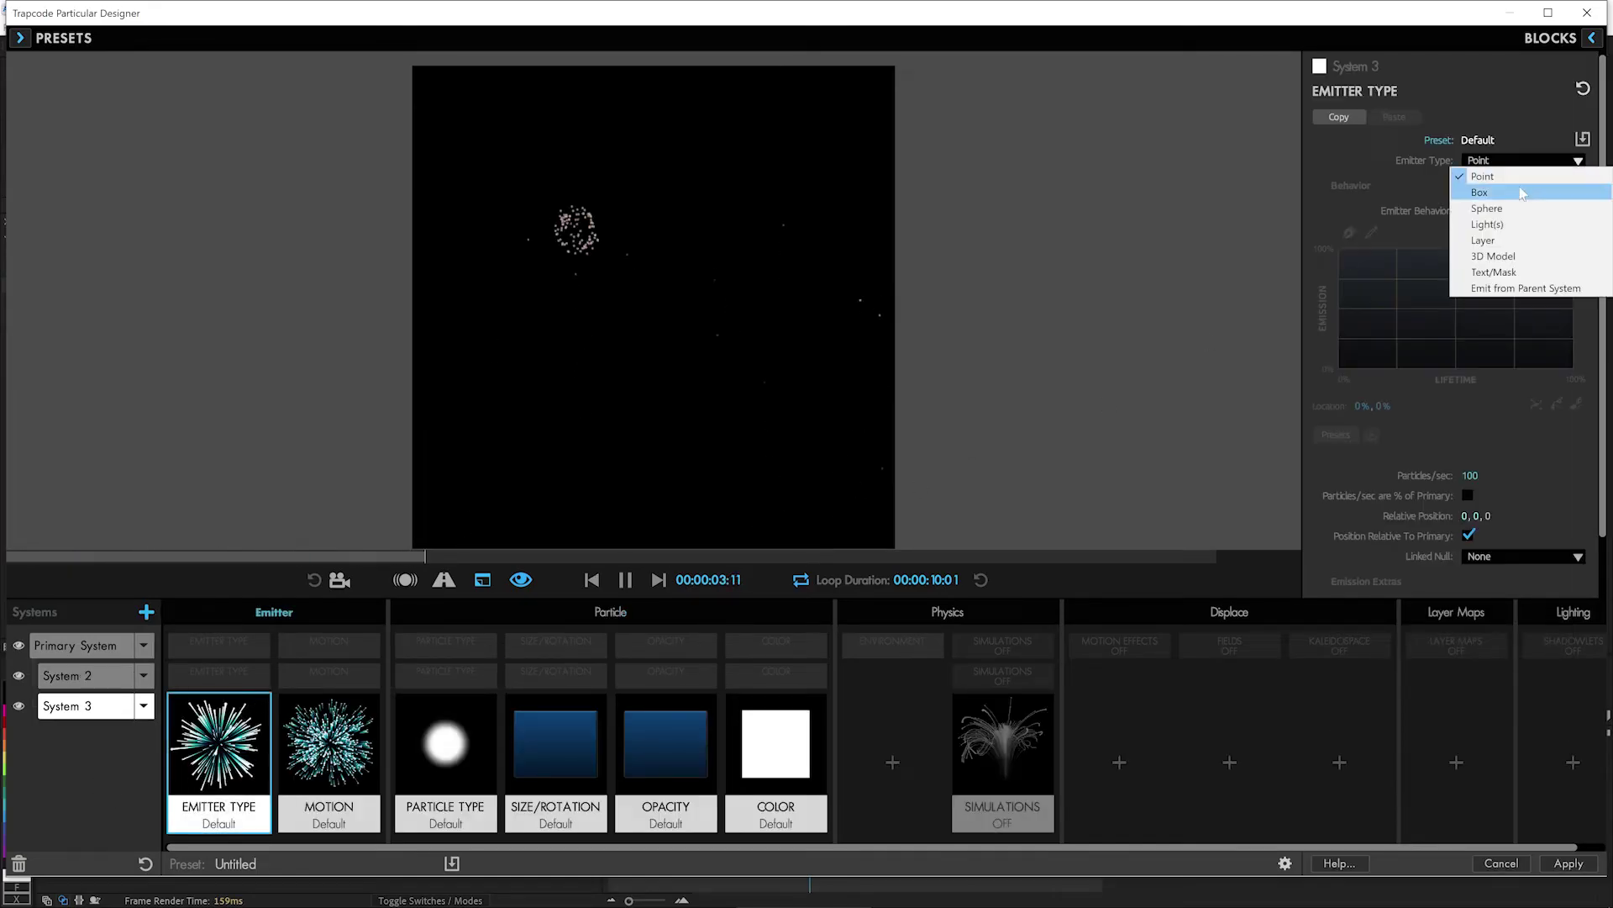
left_click(1516, 290)
left_click(1527, 213)
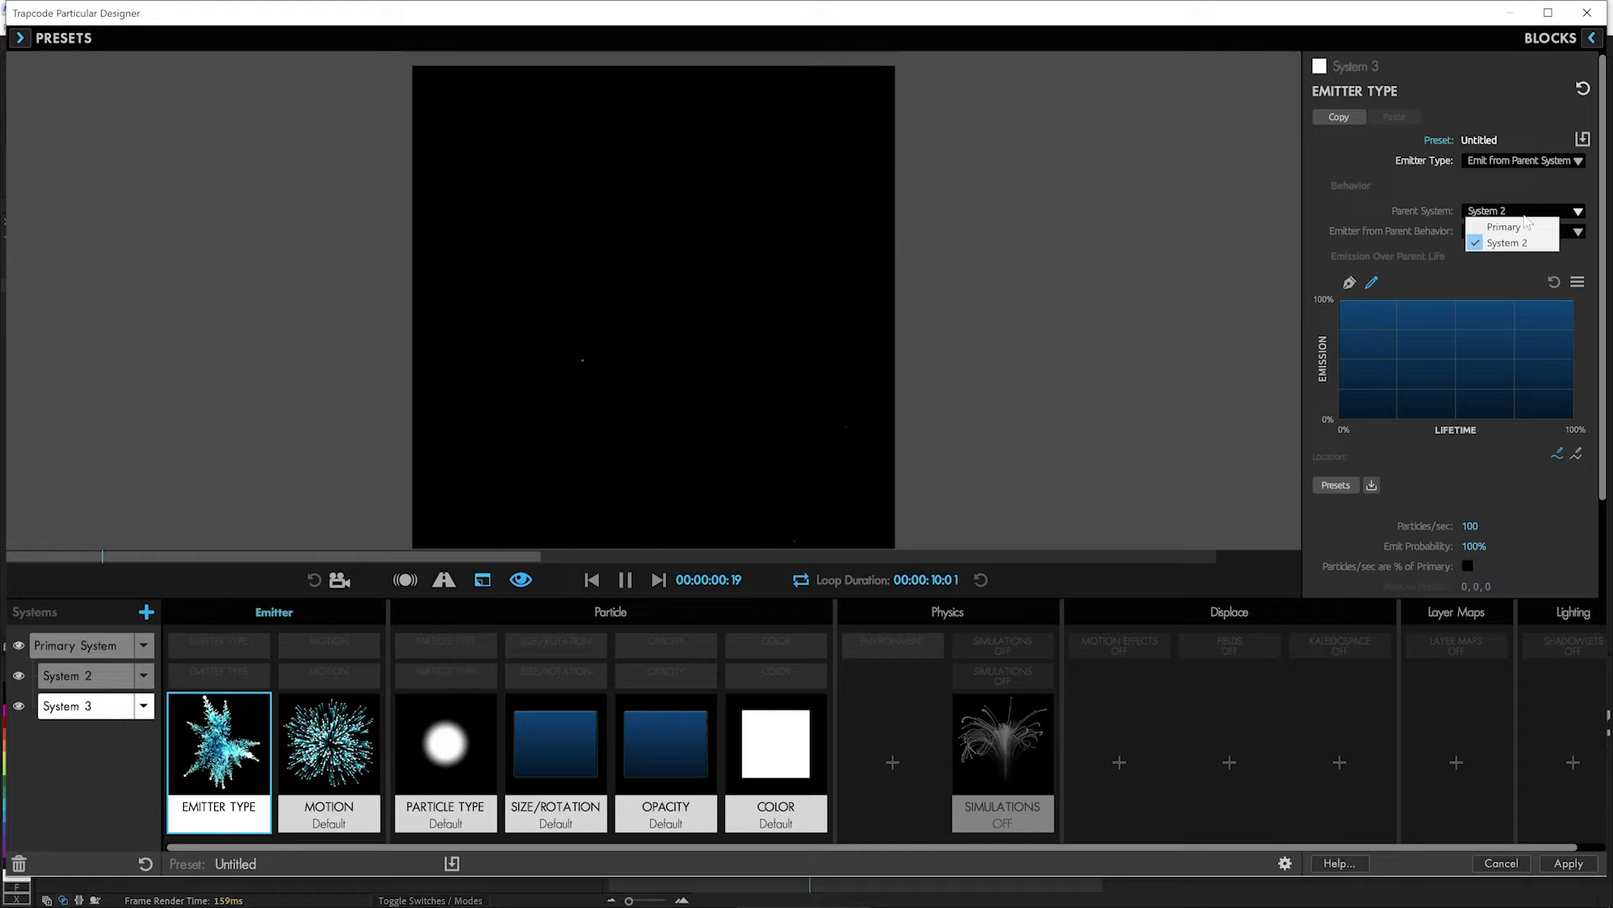
left_click(1513, 225)
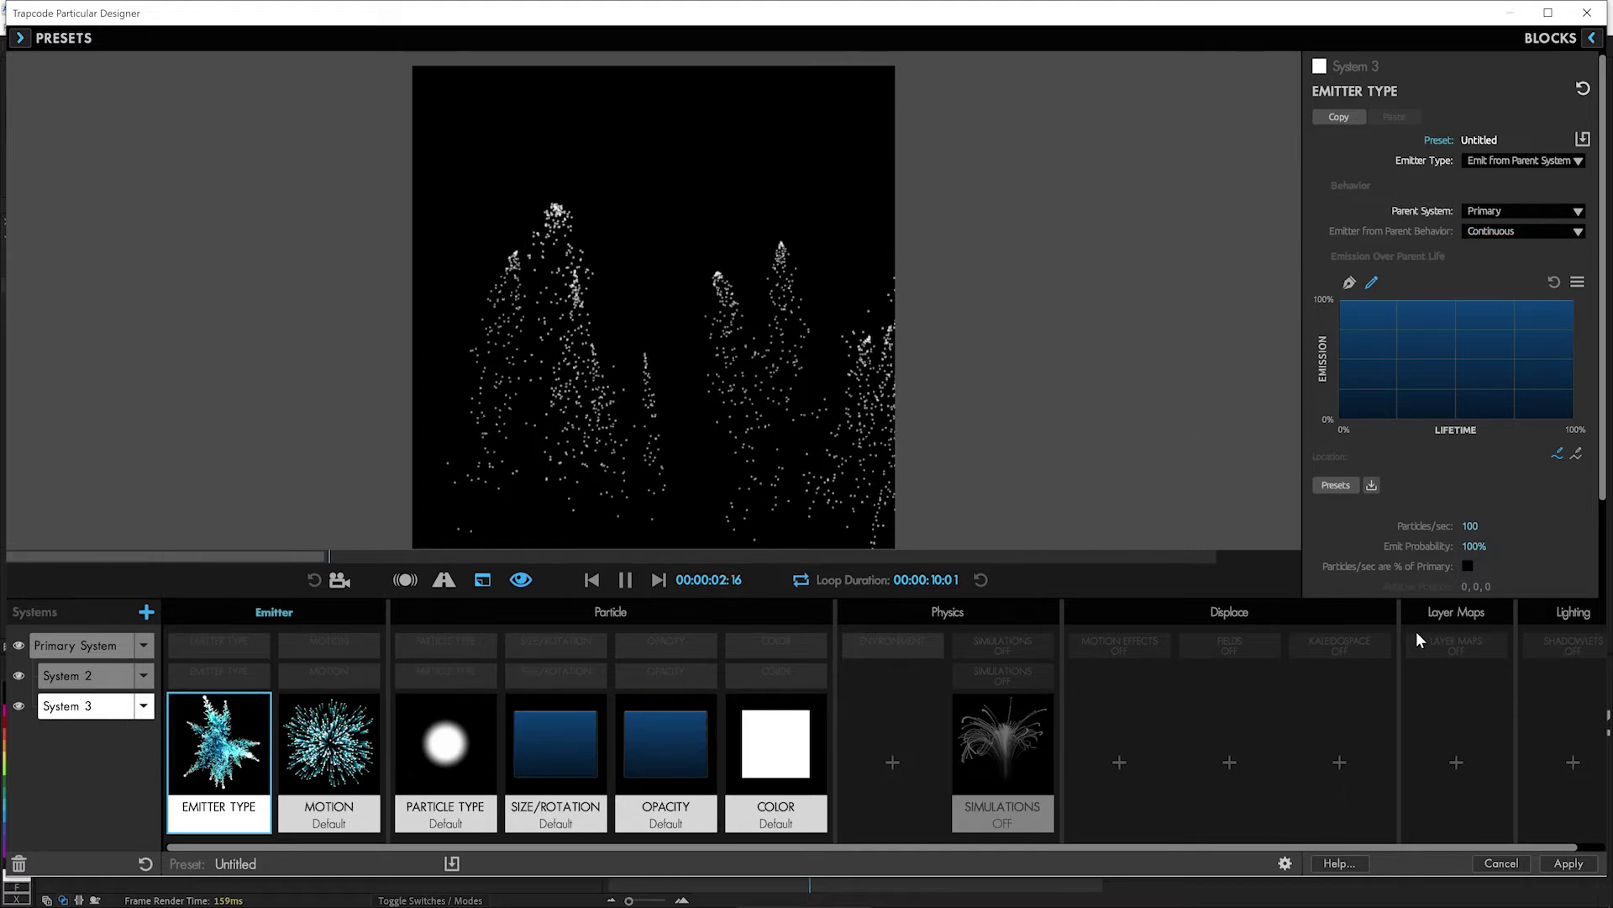
left_click(1474, 547)
type("20")
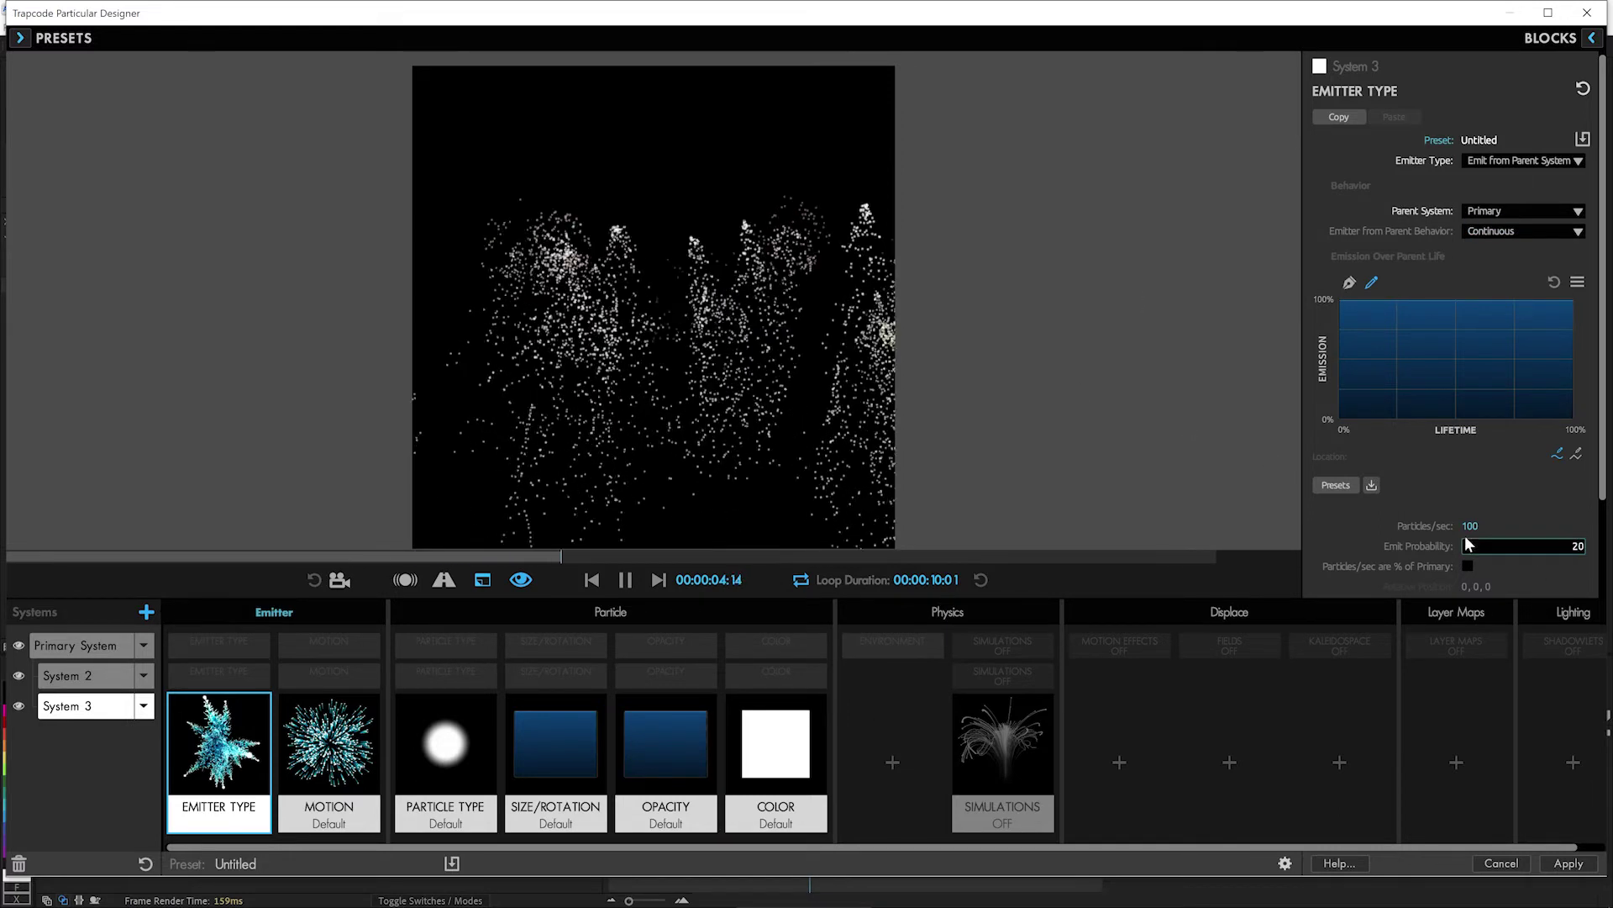
key("Return")
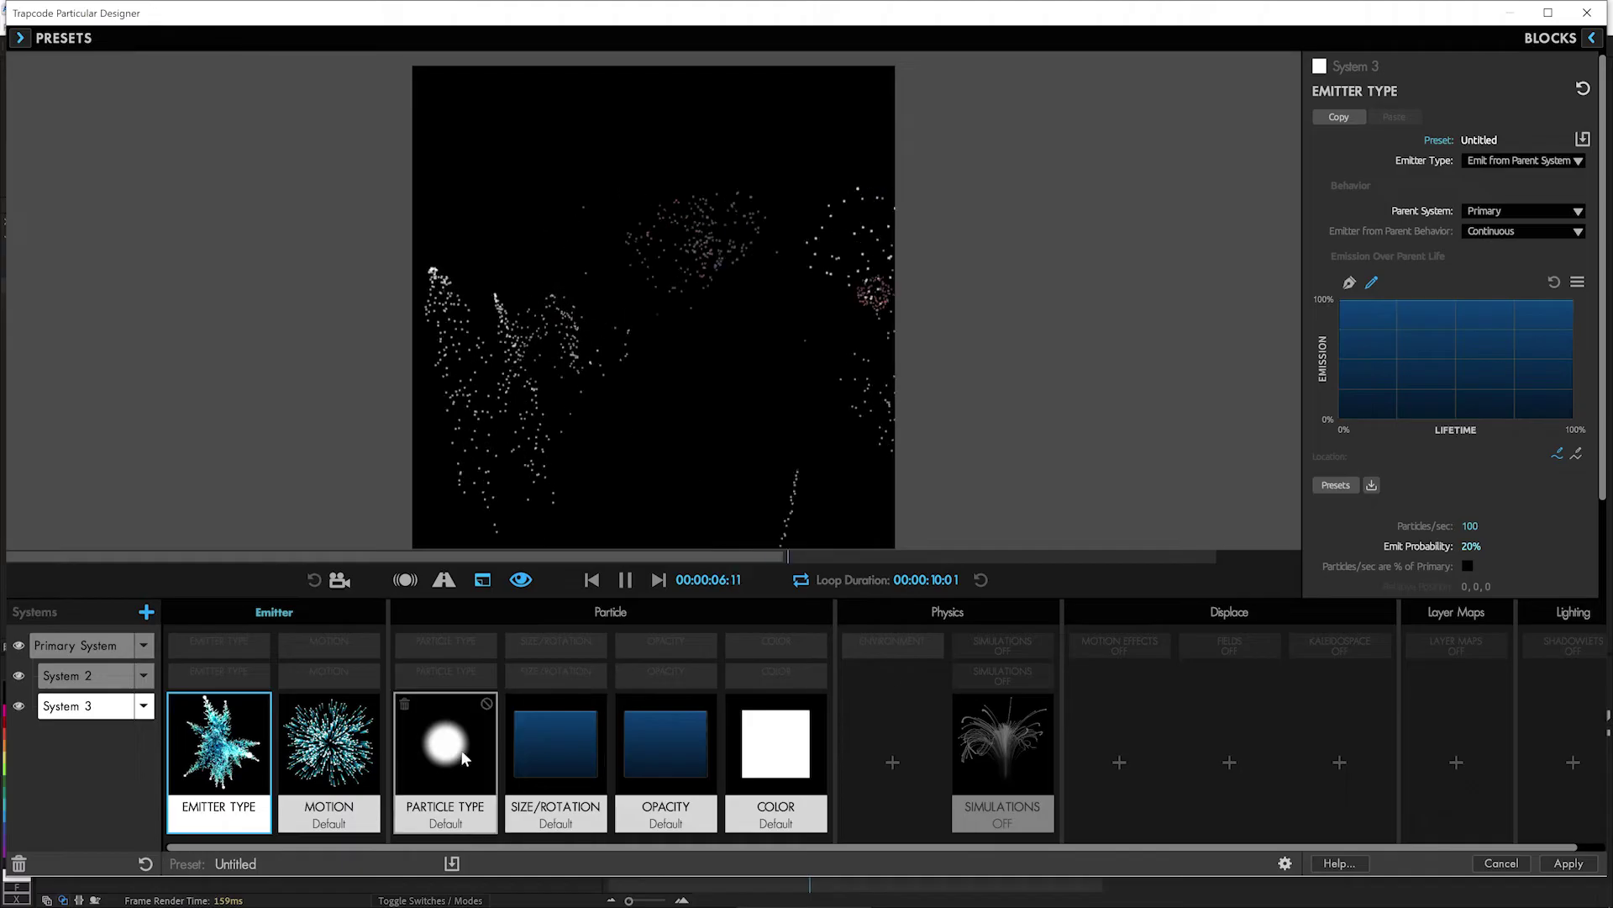
Step: Set System 3 Velocity to 20 and Velocity from Emitter Motion to -5%
left_click(364, 758)
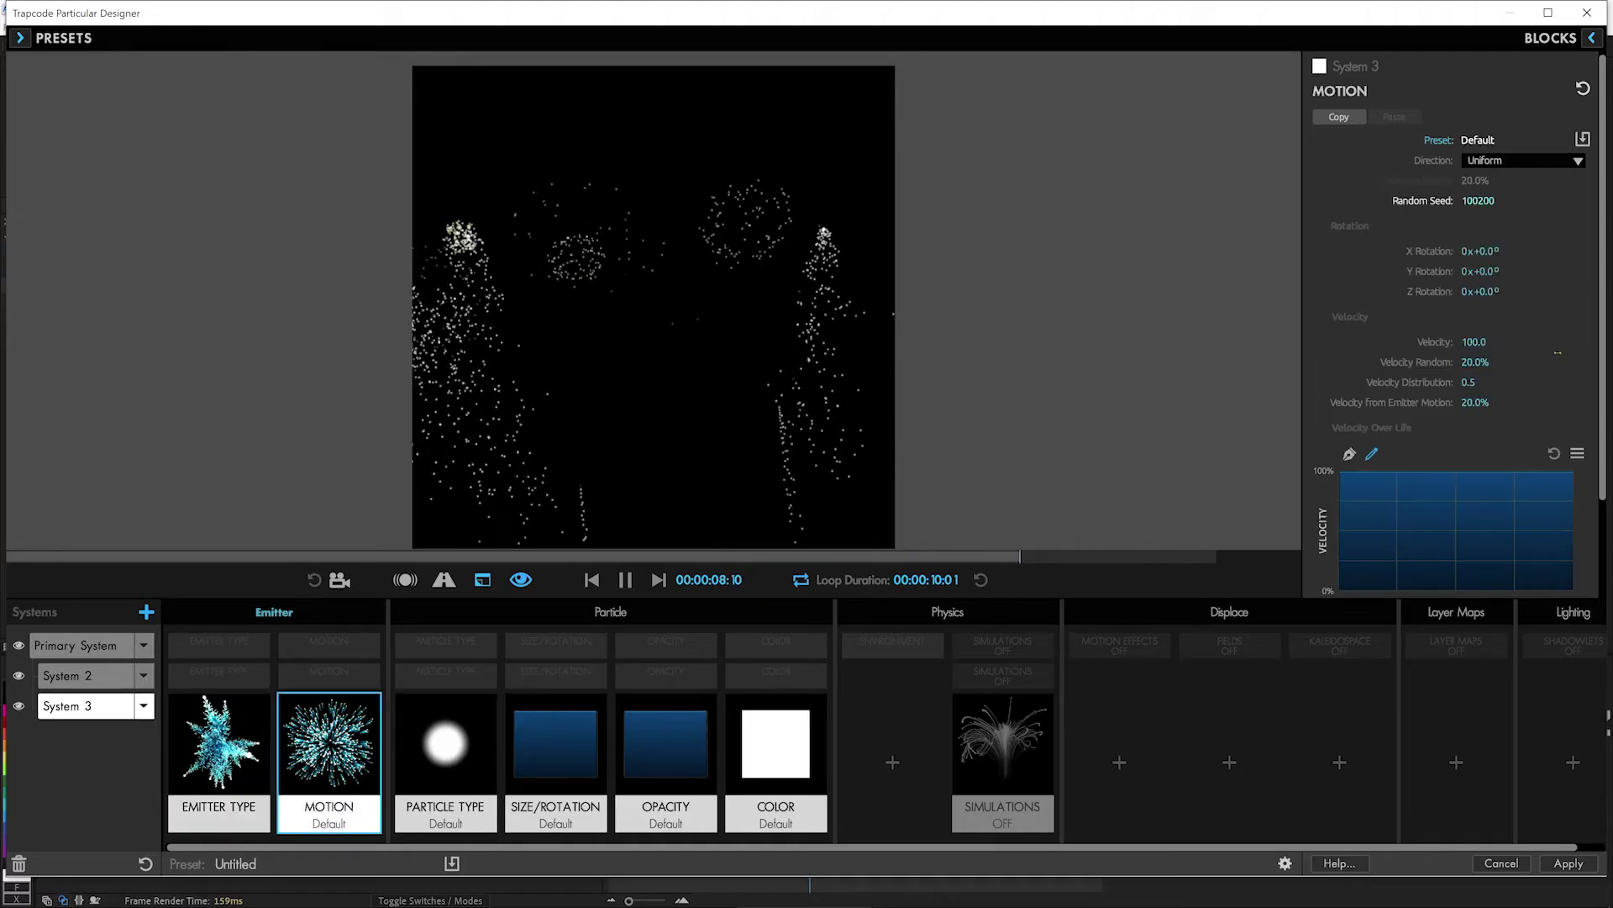
left_click_drag(1471, 342, 1403, 341)
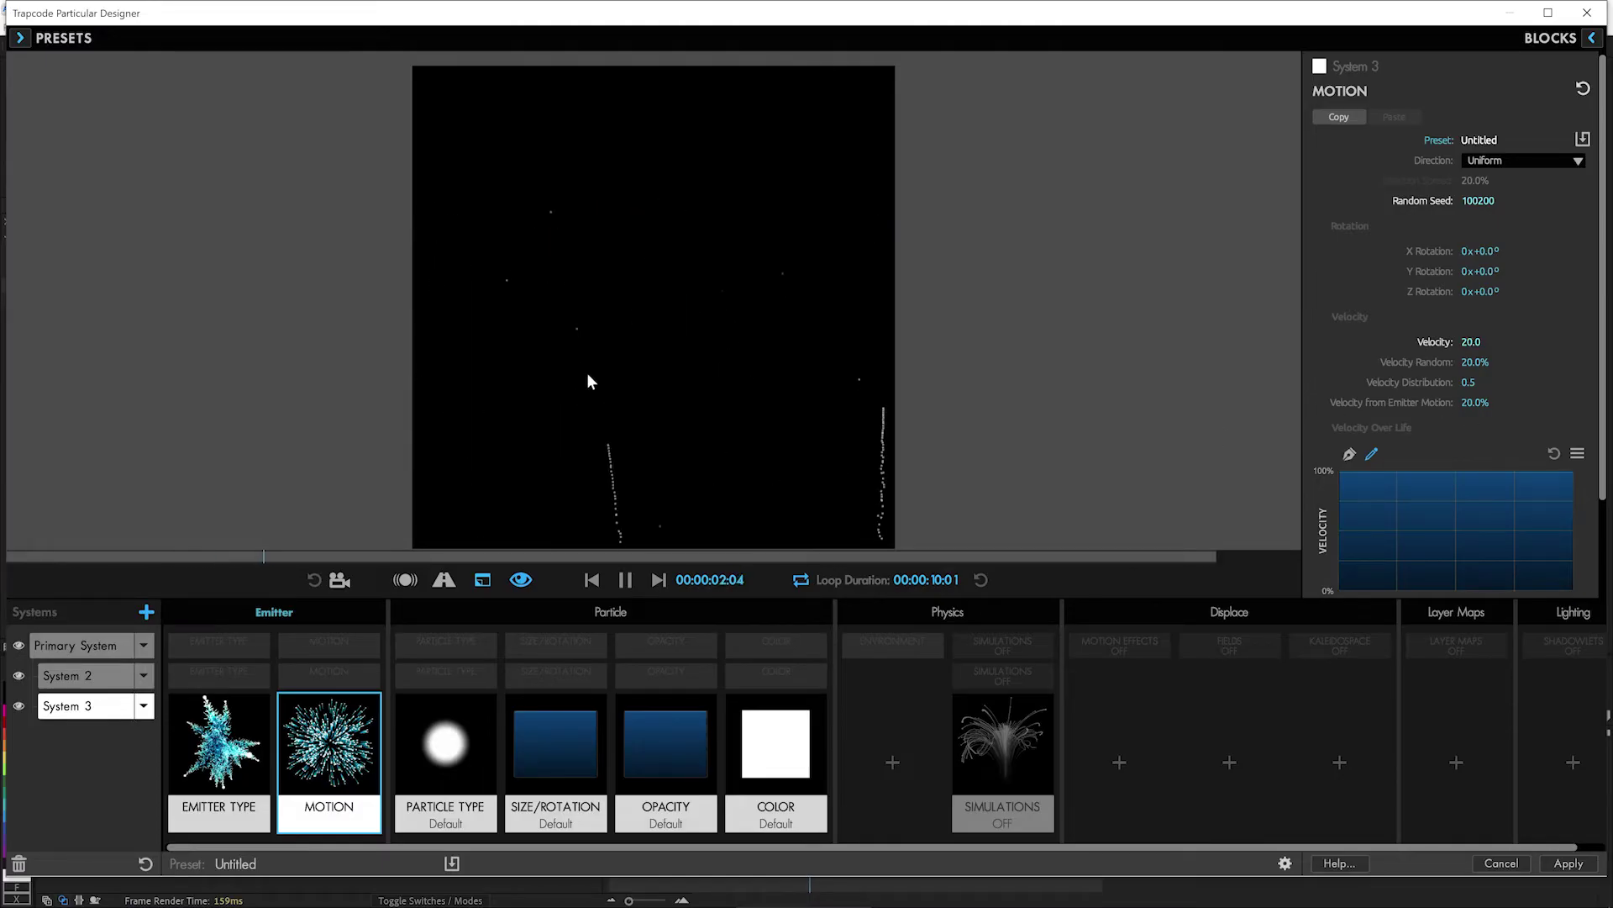
left_click(1476, 401)
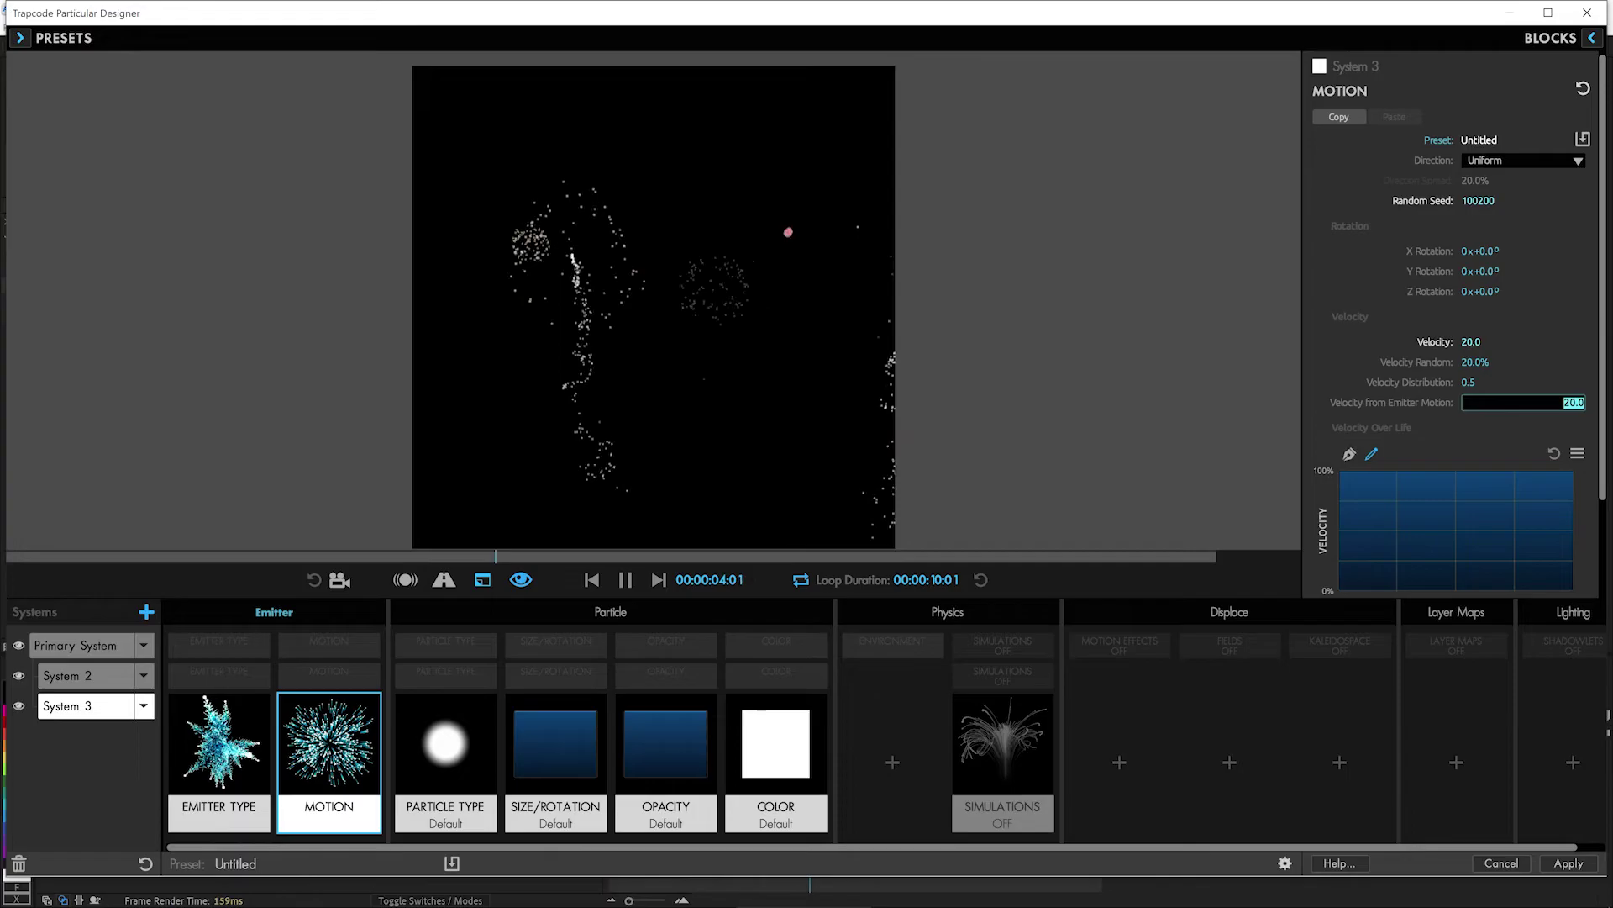
type("-5")
key("Return")
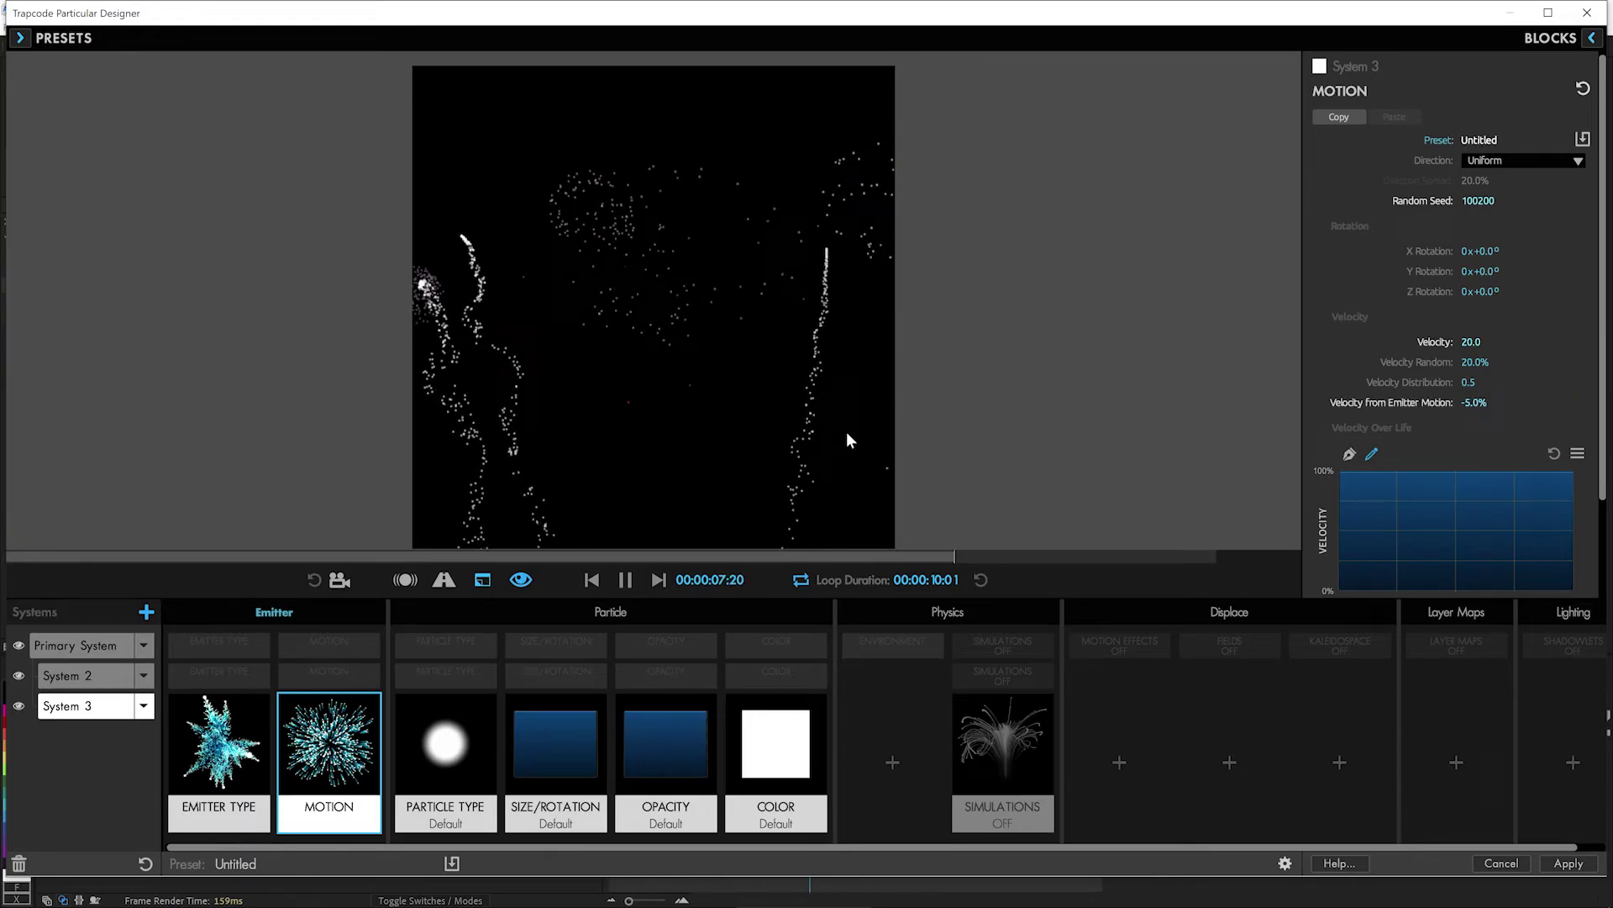
Step: Set System 3's particle Life to 0.6 seconds
left_click(546, 758)
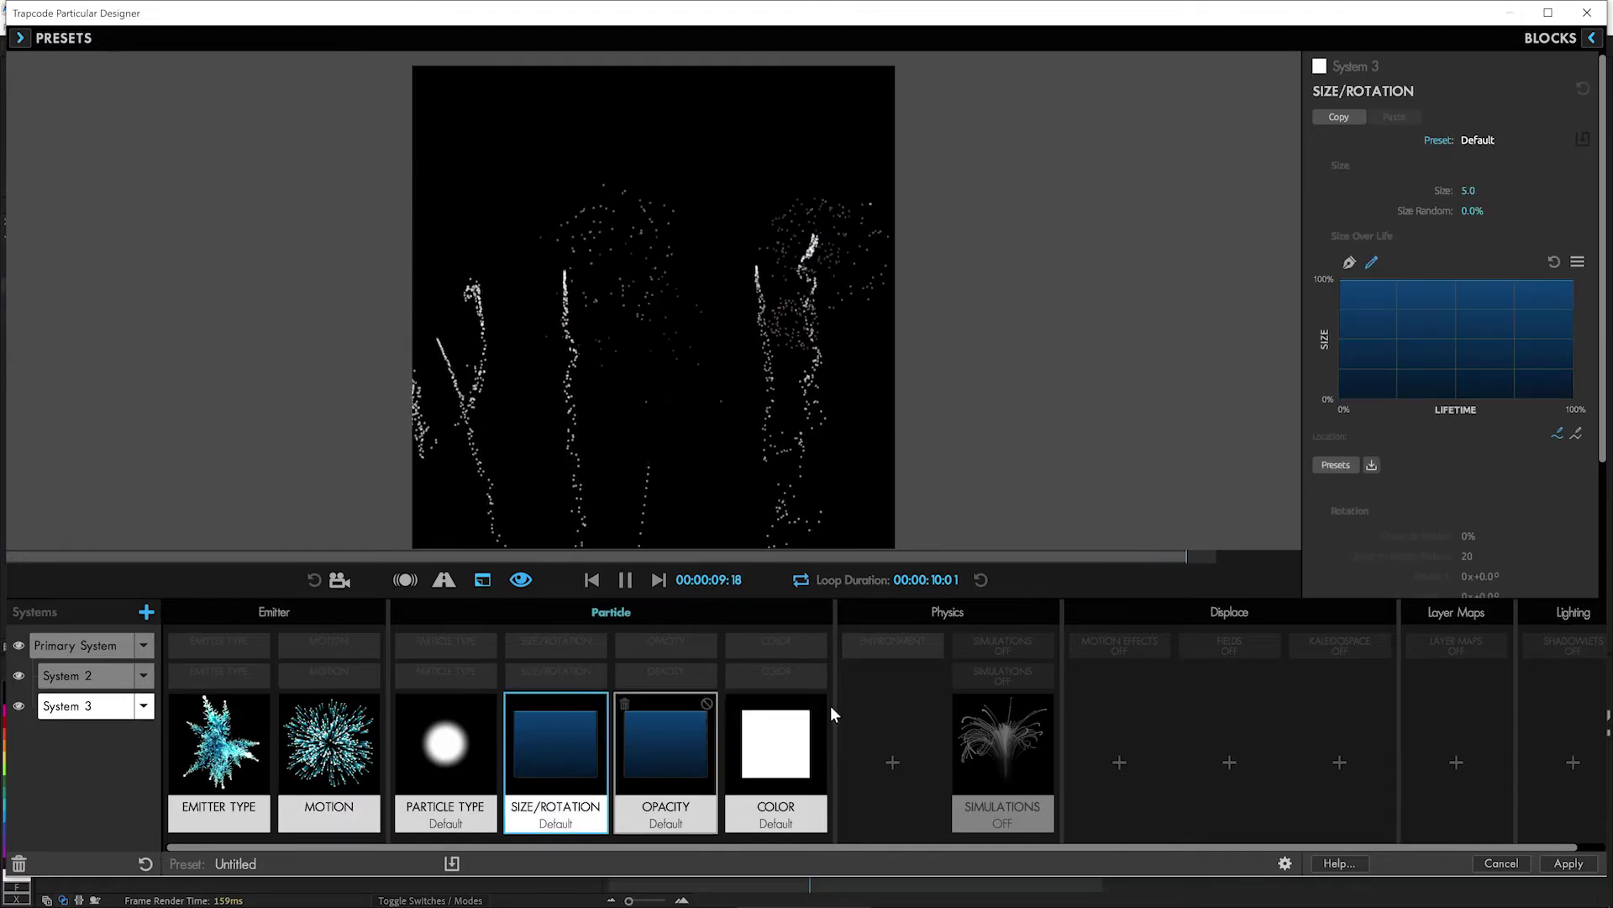
left_click(461, 786)
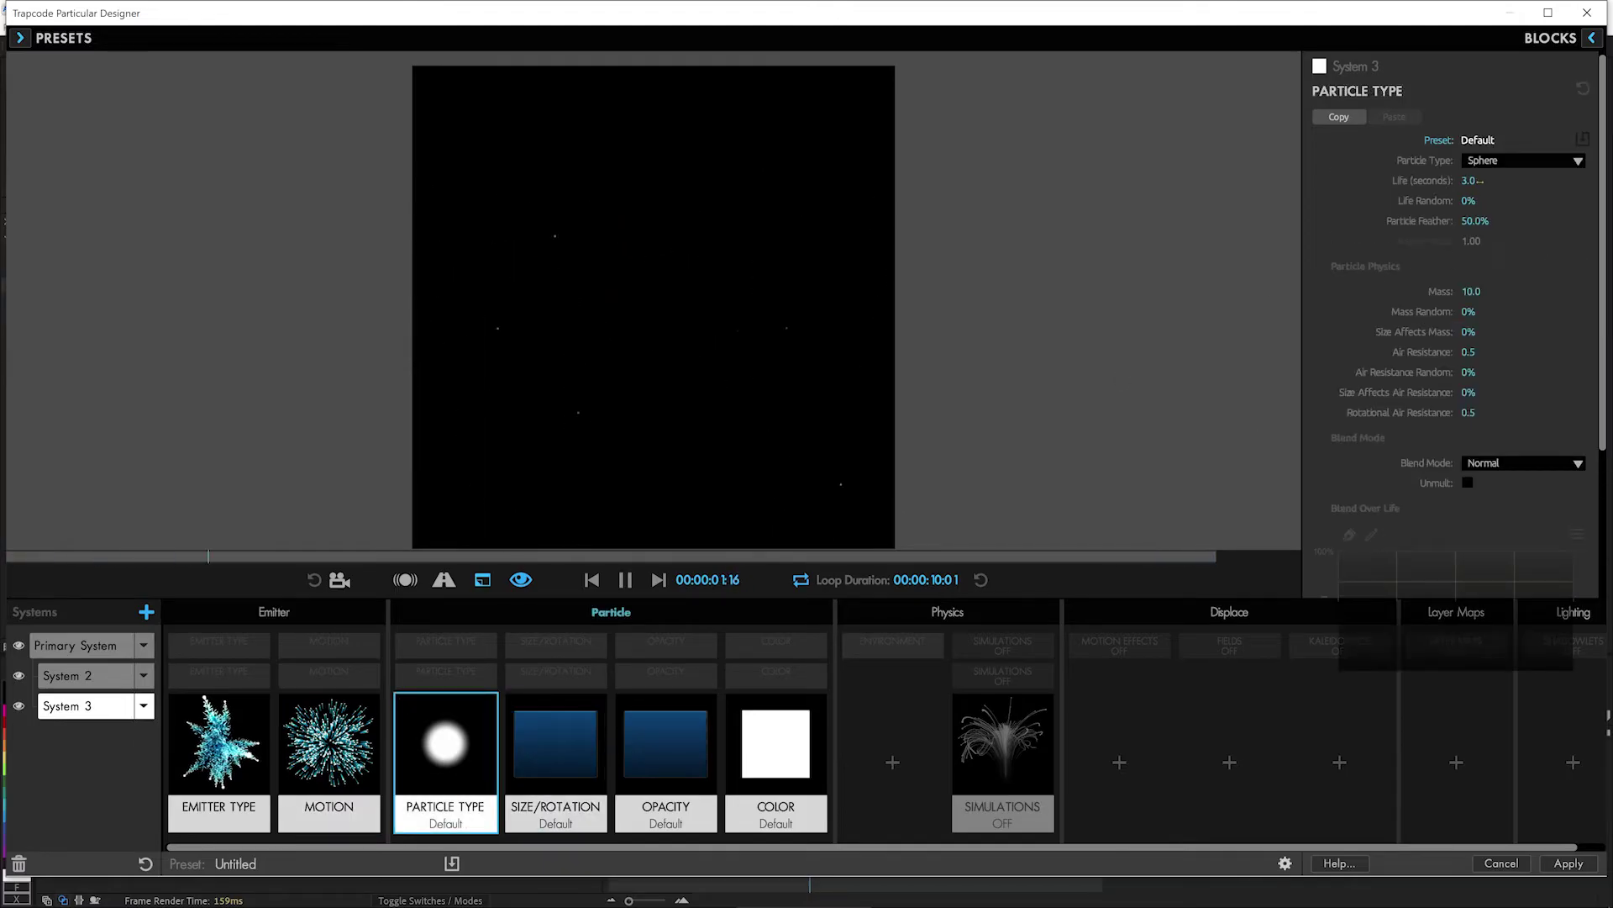
type("1")
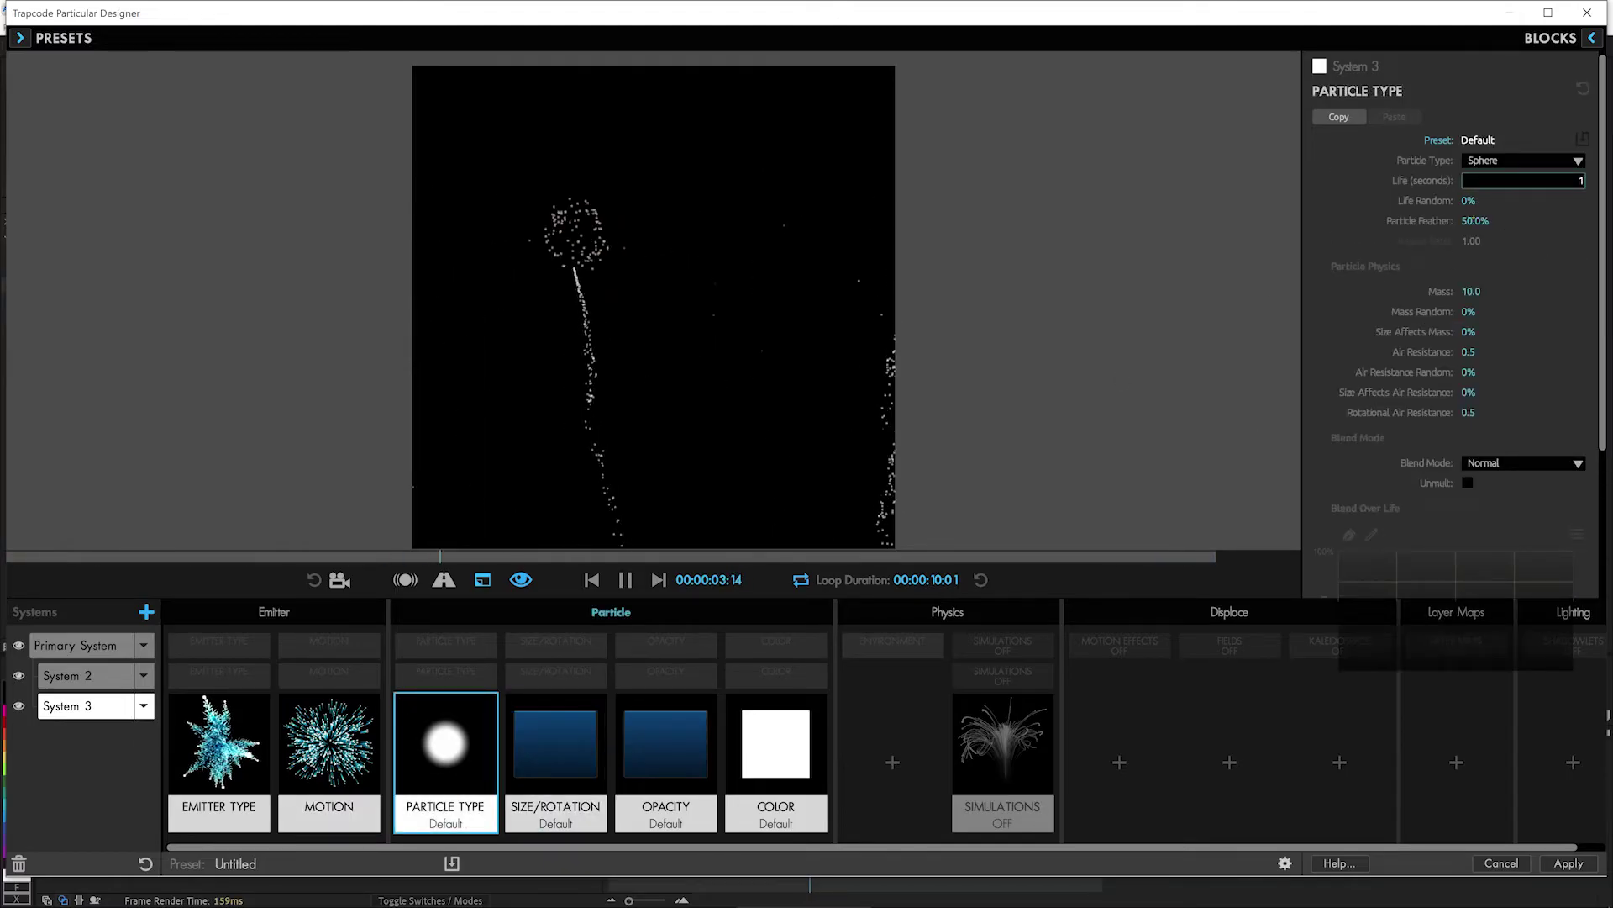
key("Return")
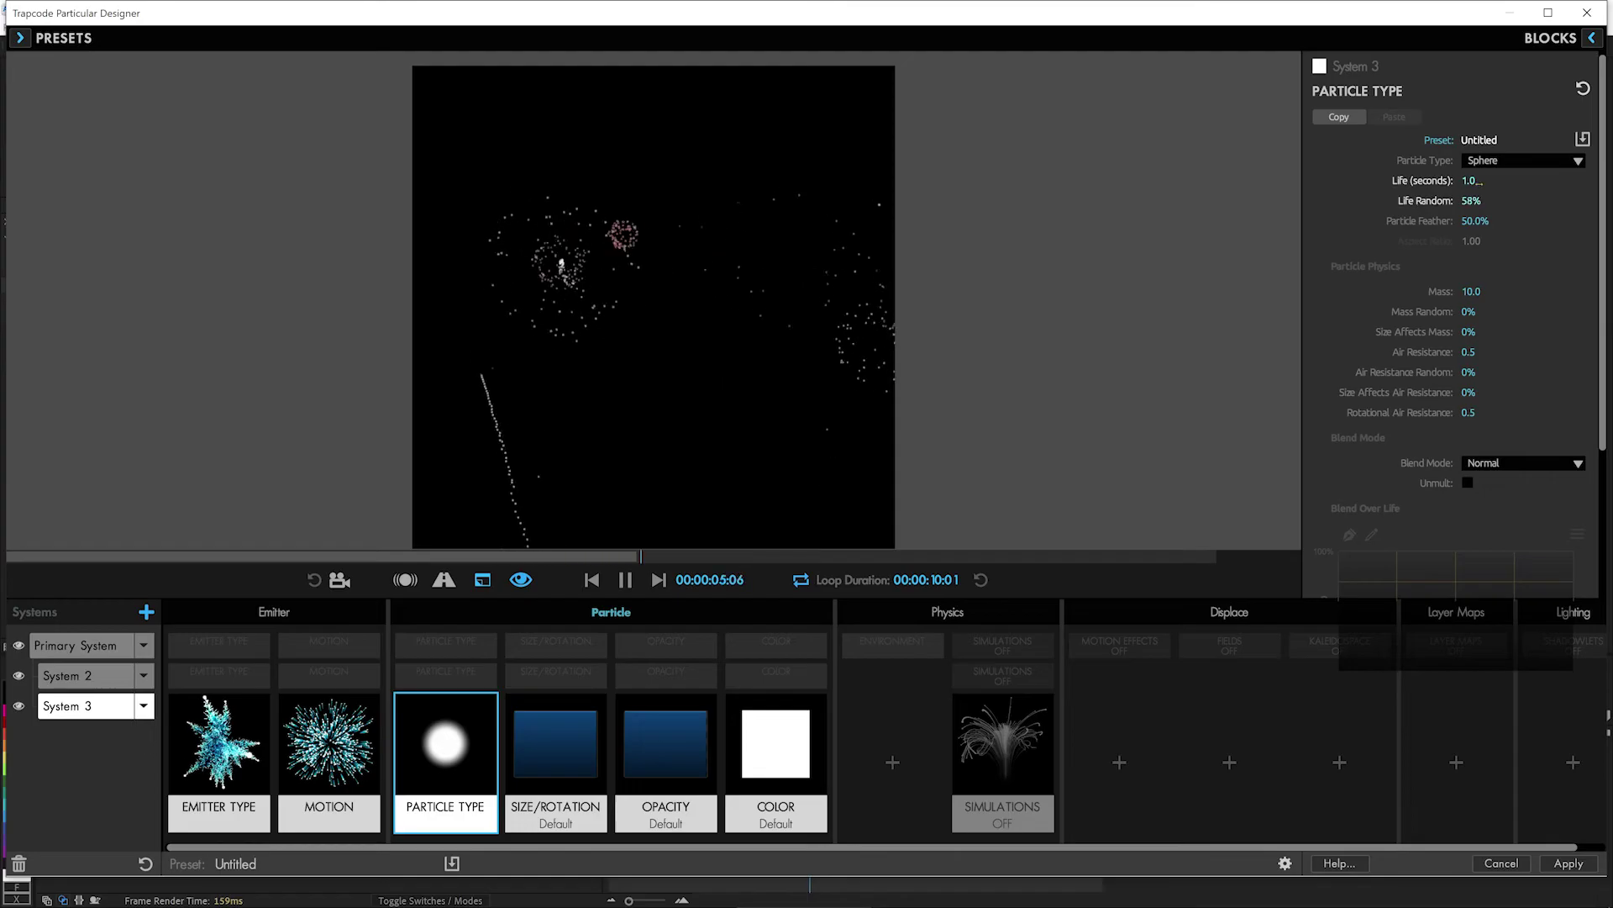
type("0.6")
key("Return")
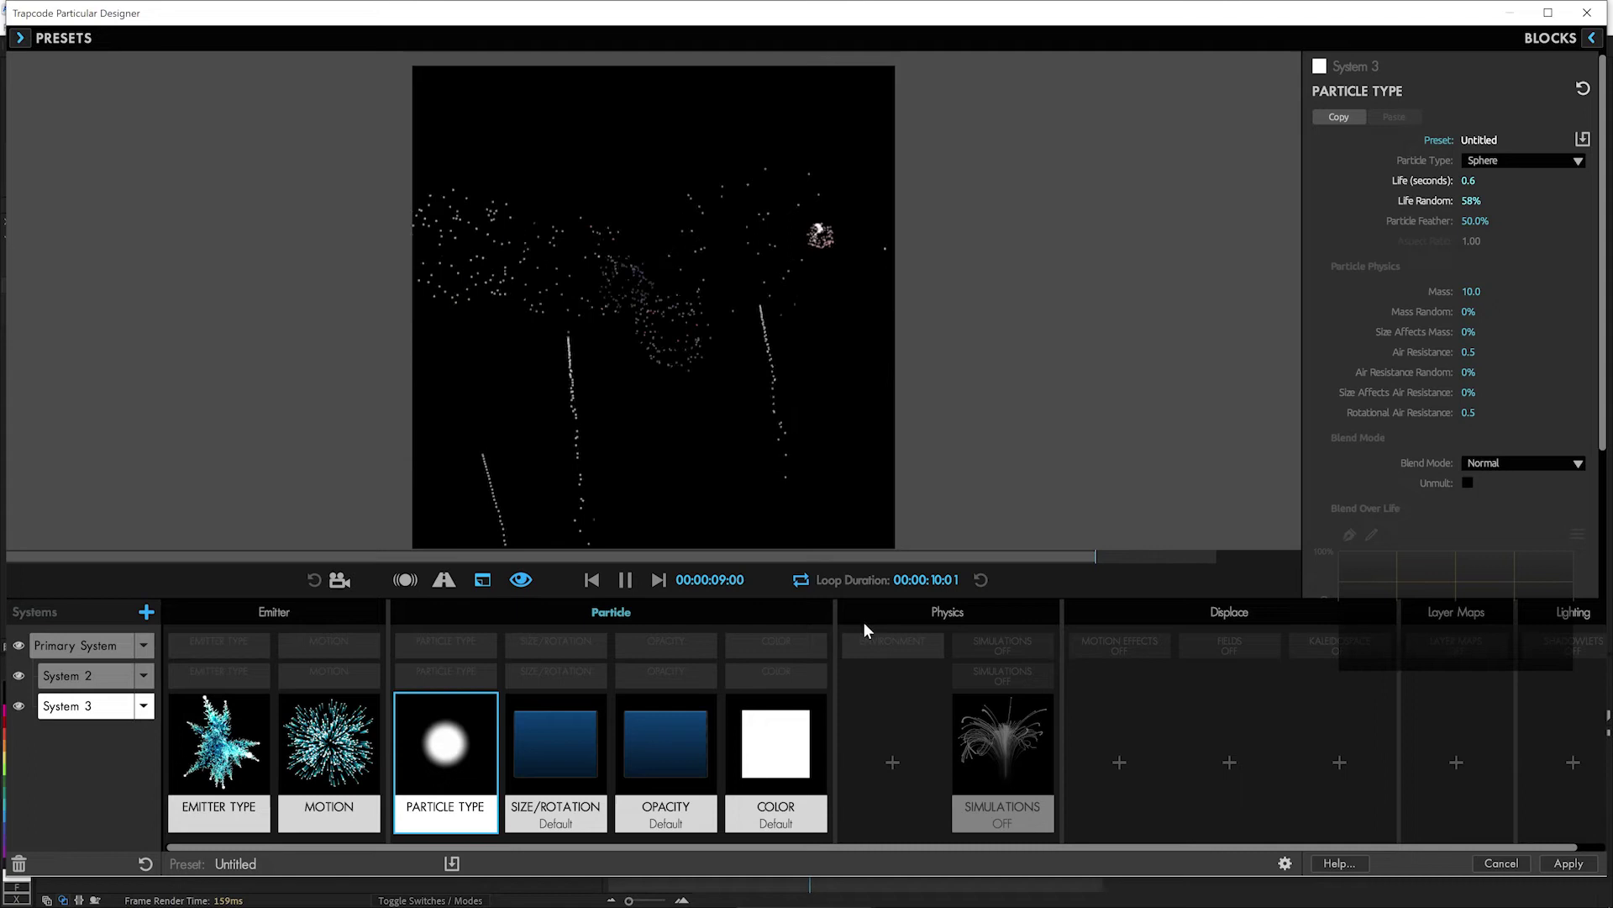
Step: Apply the Linear Slope preset to Opacity Over Life, then bring up System 3's Color picker
left_click(660, 752)
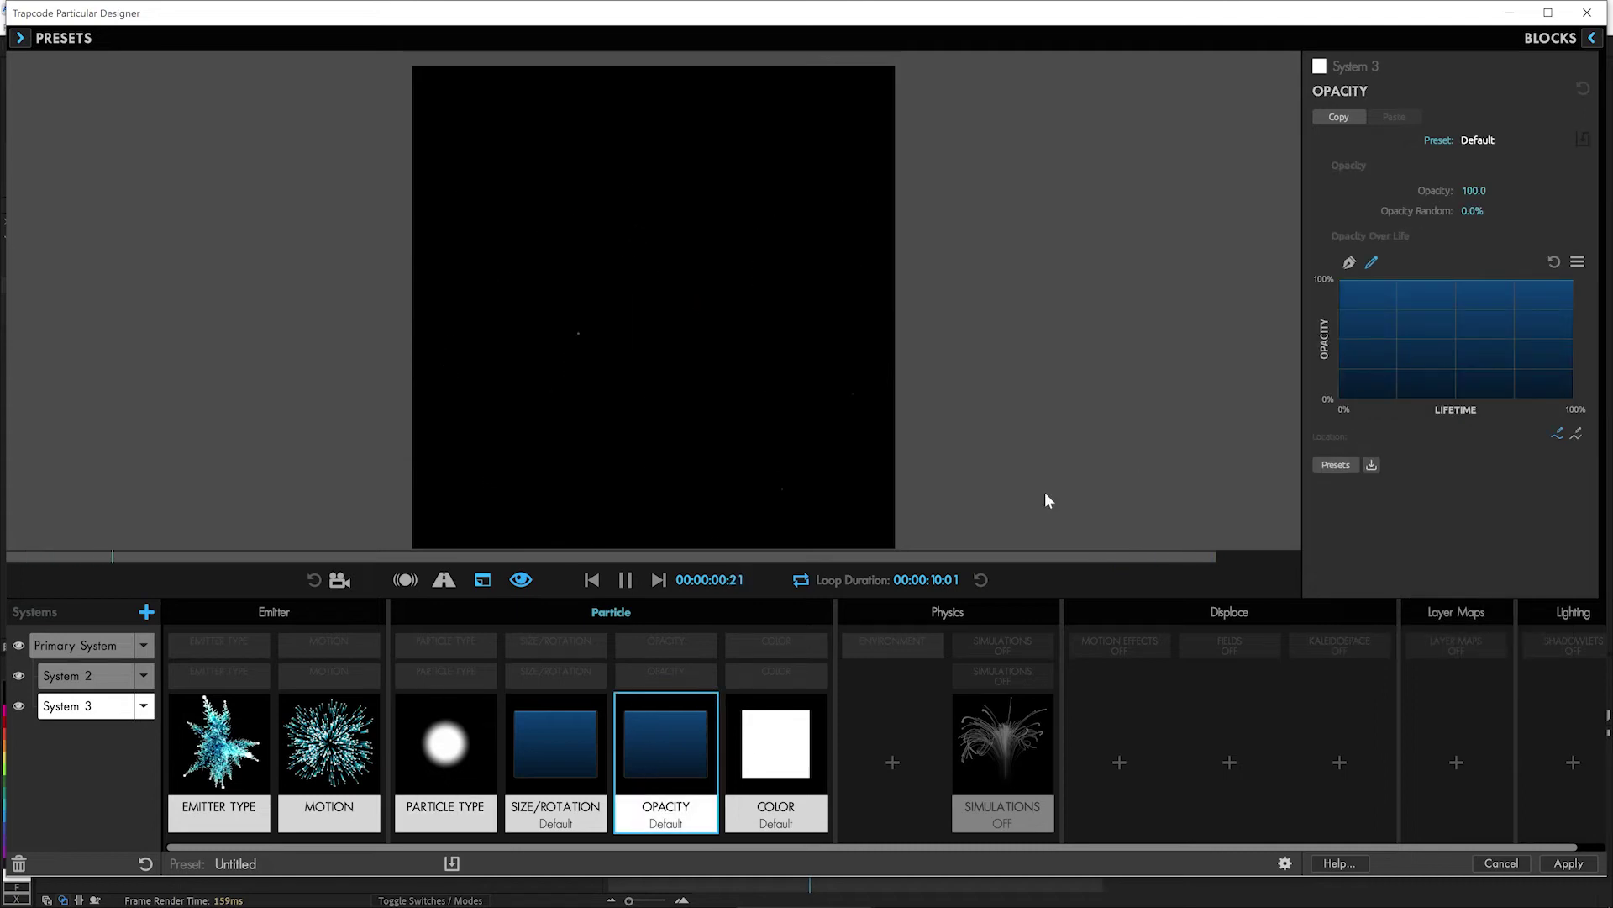
left_click(1336, 464)
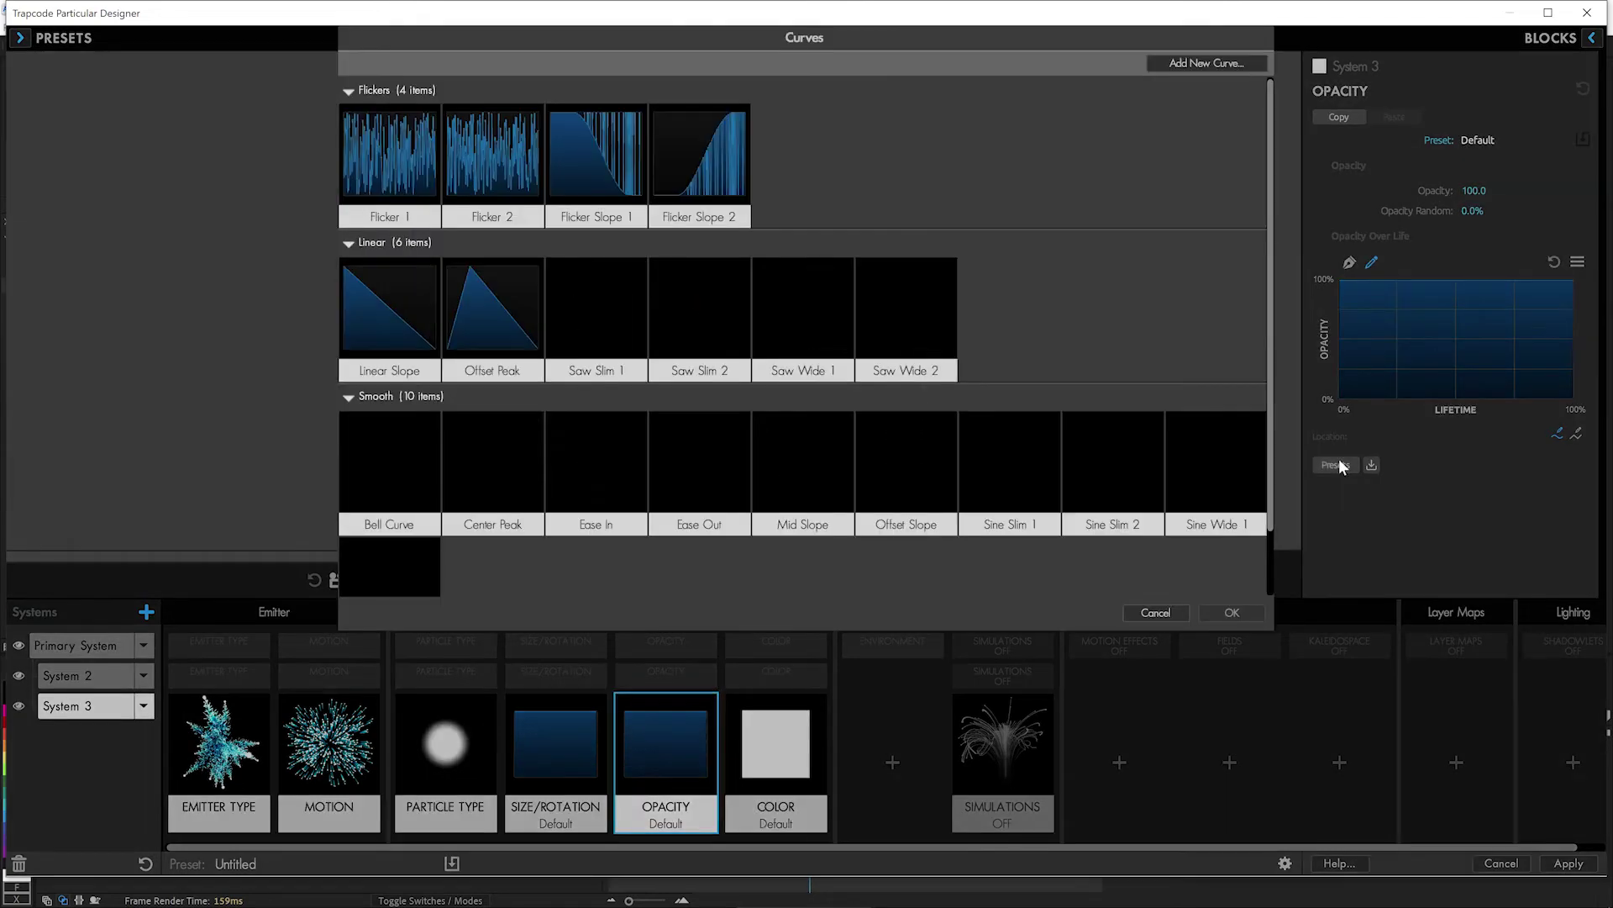
left_click(430, 319)
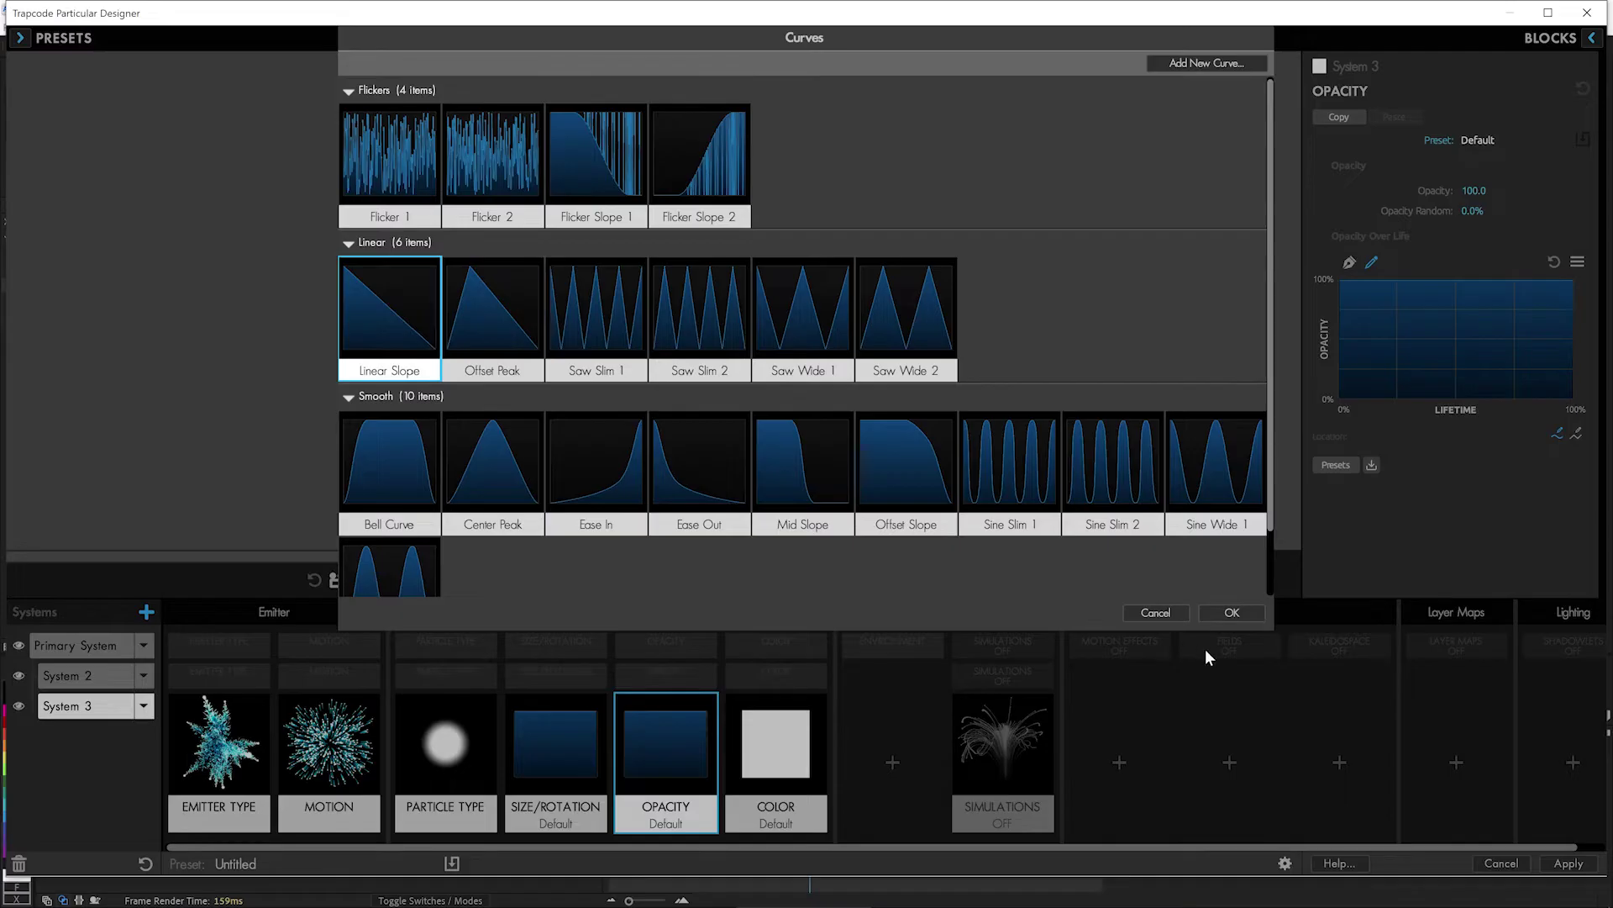
left_click(1232, 612)
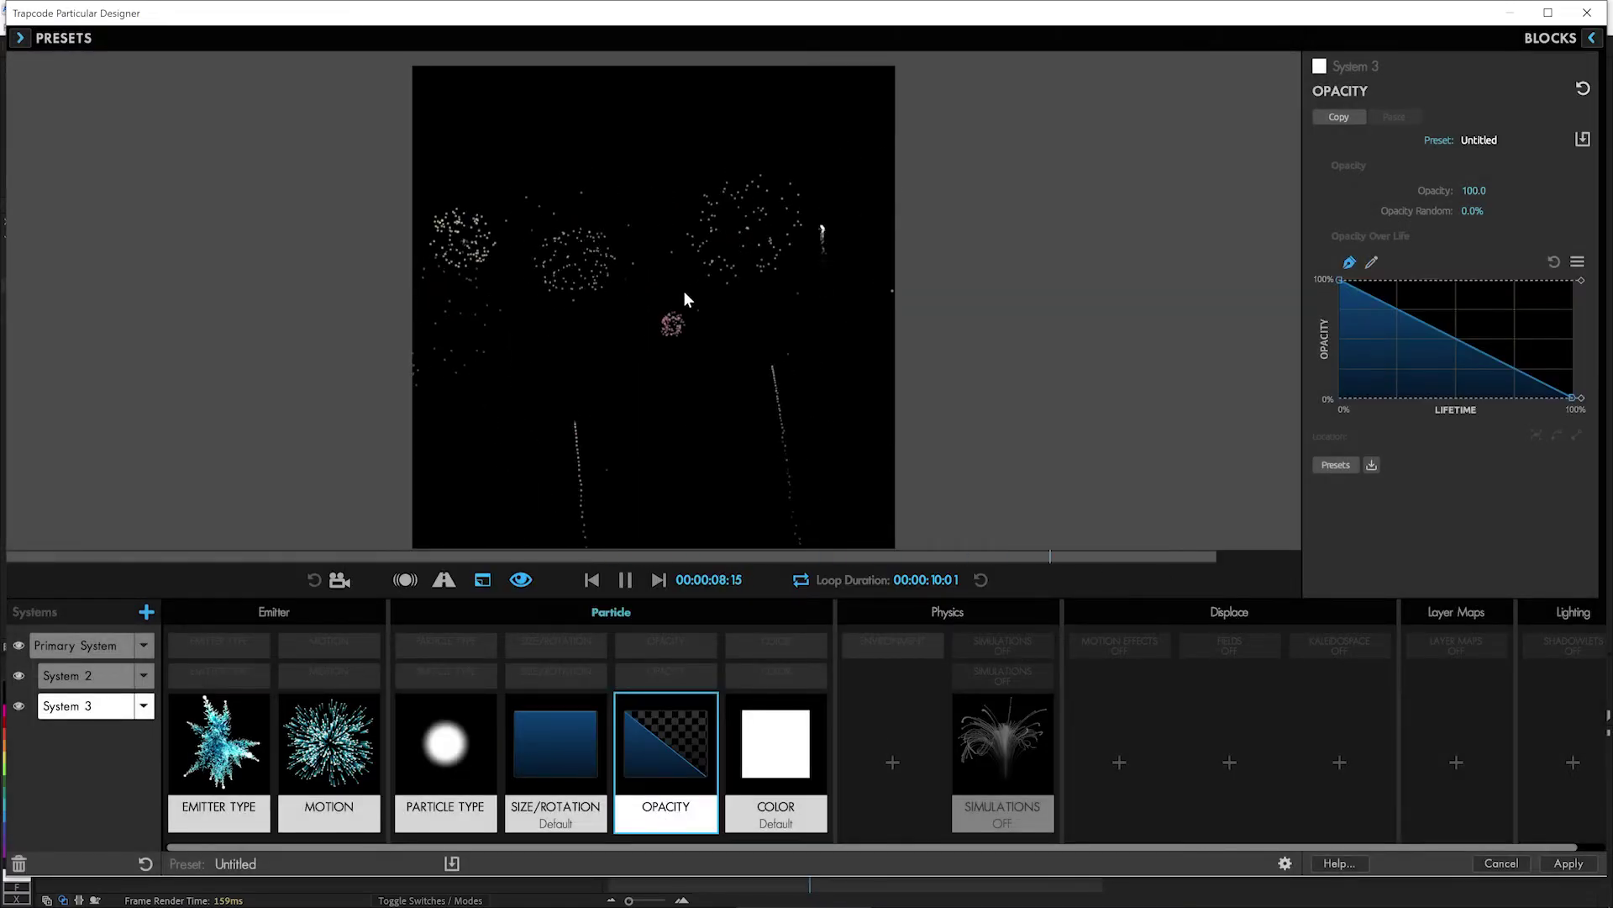
left_click(776, 744)
left_click(1492, 210)
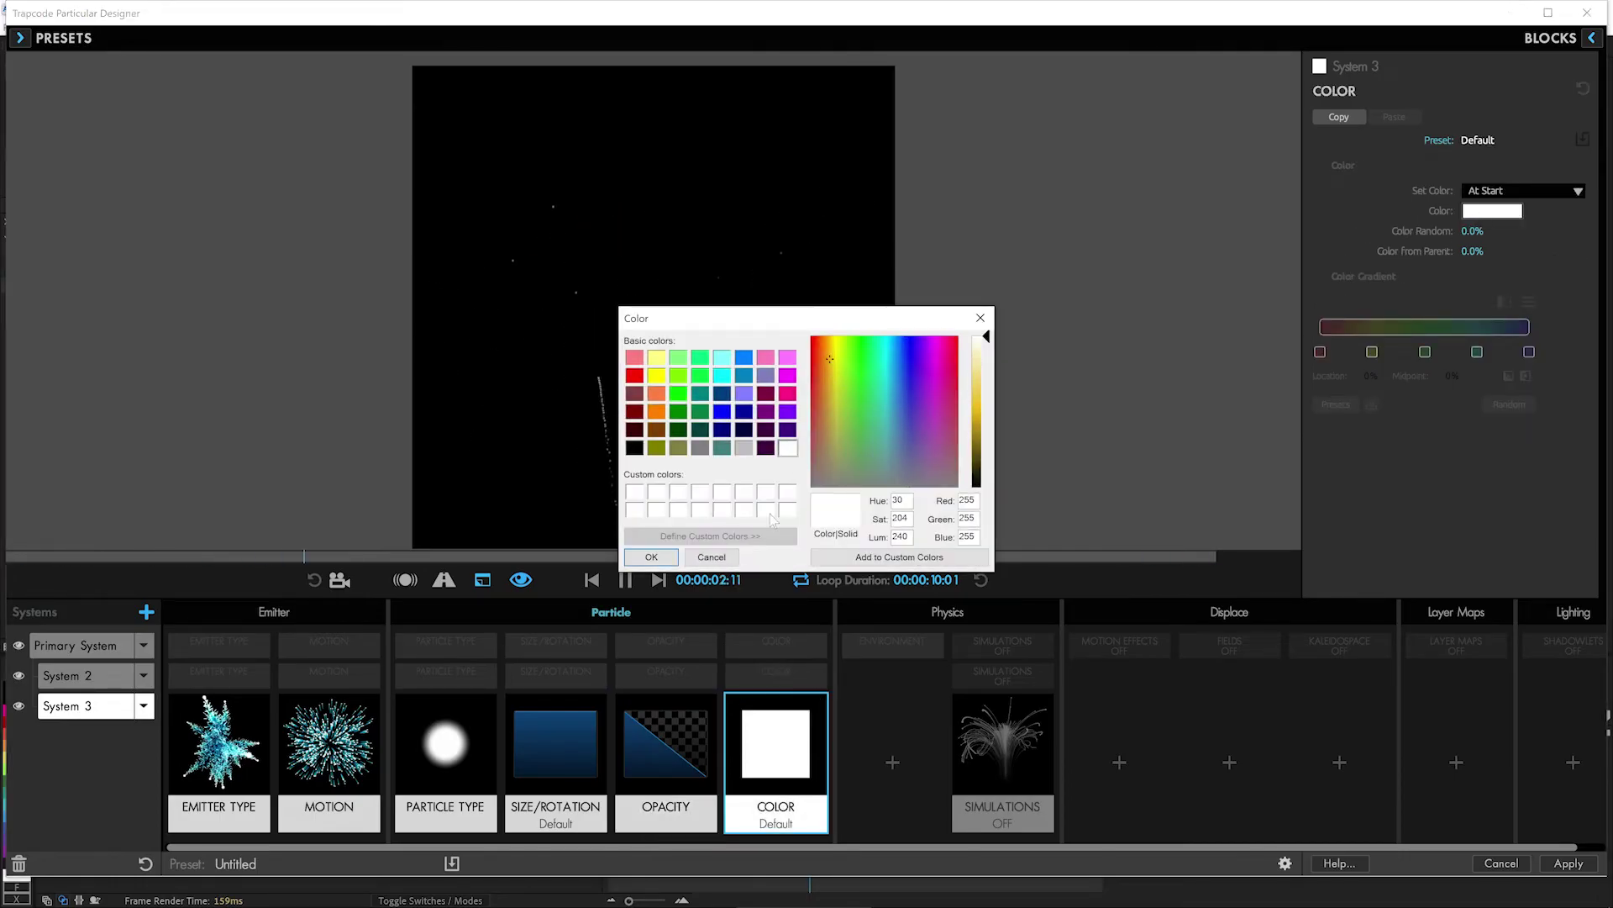
Step: Colour System 3's particles pale yellow and set its Blend Mode to Screen
left_click(675, 555)
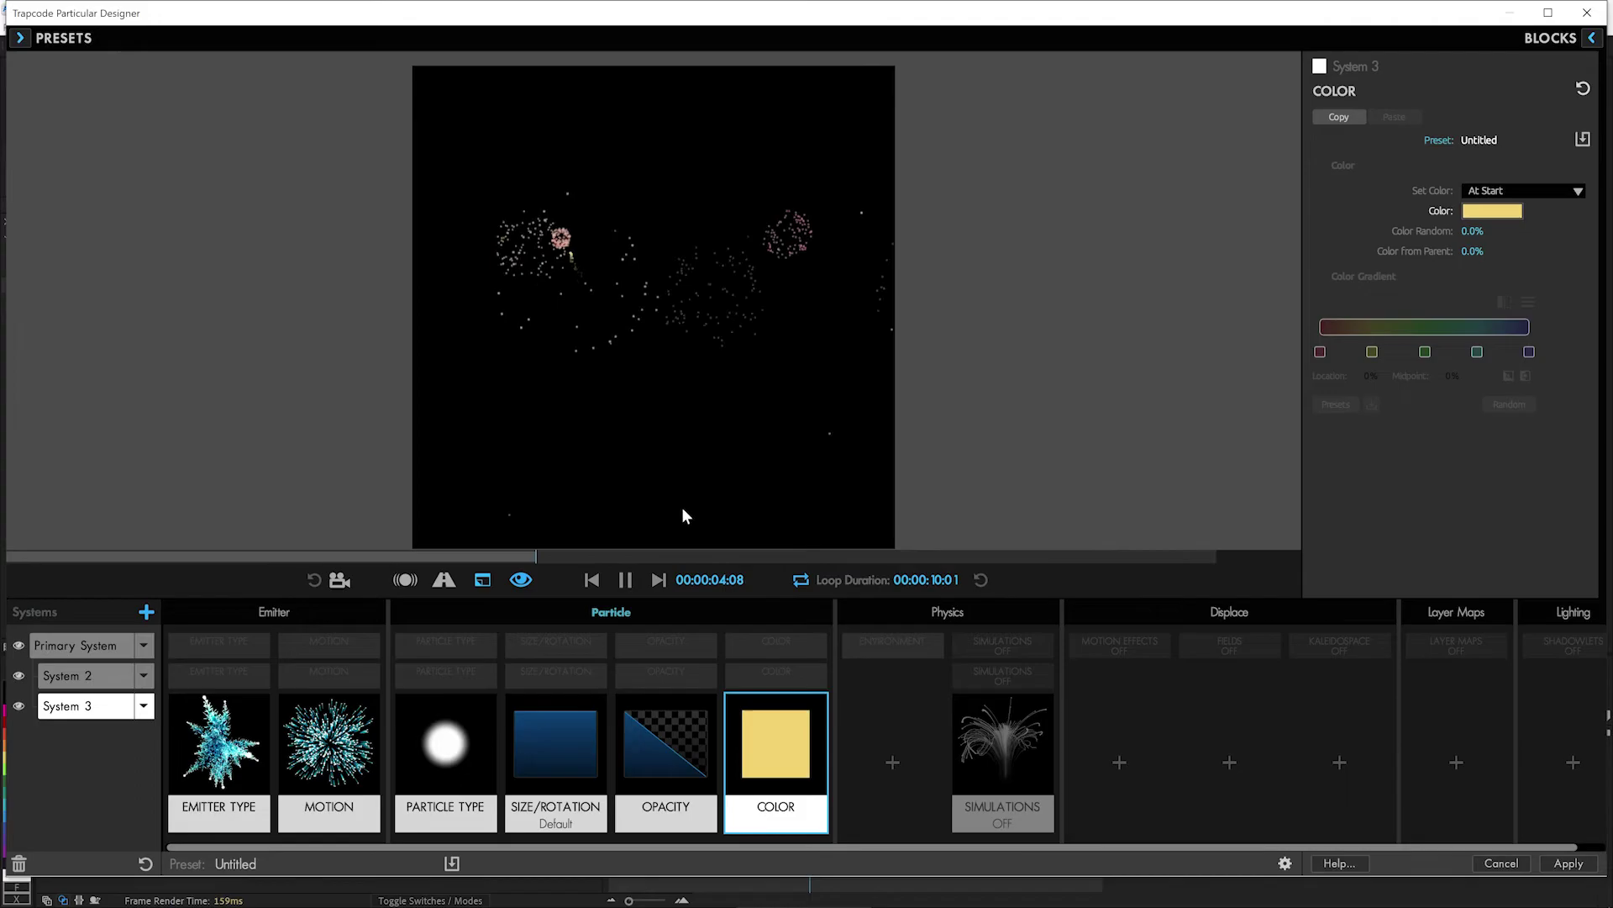
left_click(458, 773)
left_click(1523, 463)
left_click(1485, 510)
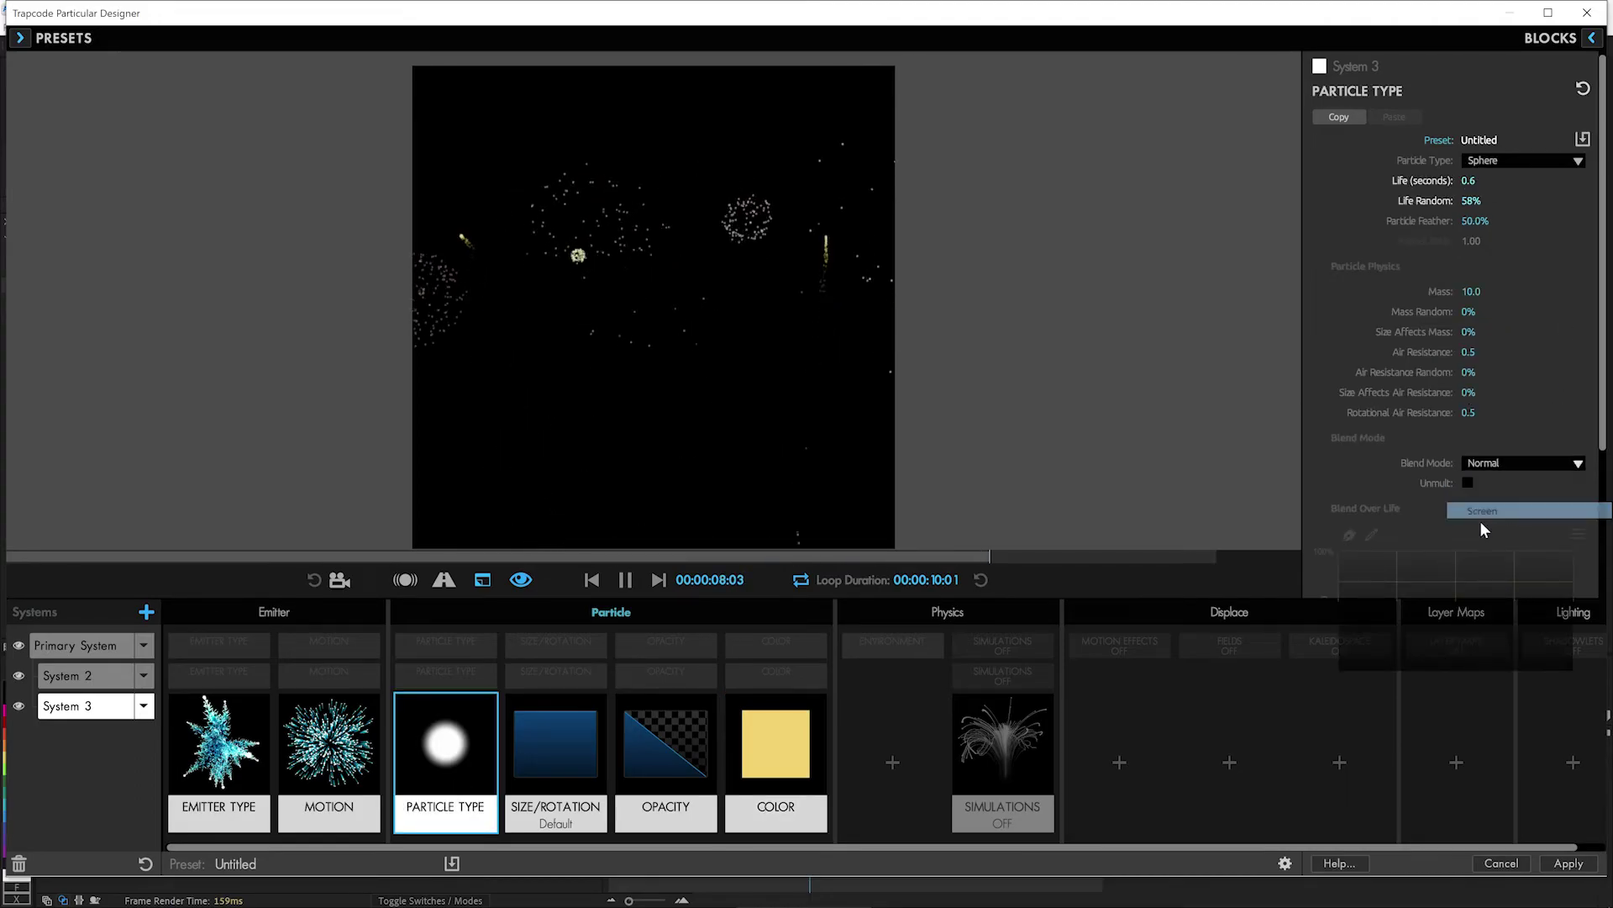
Step: Set System 2's Blend Mode to Screen as well
left_click(126, 679)
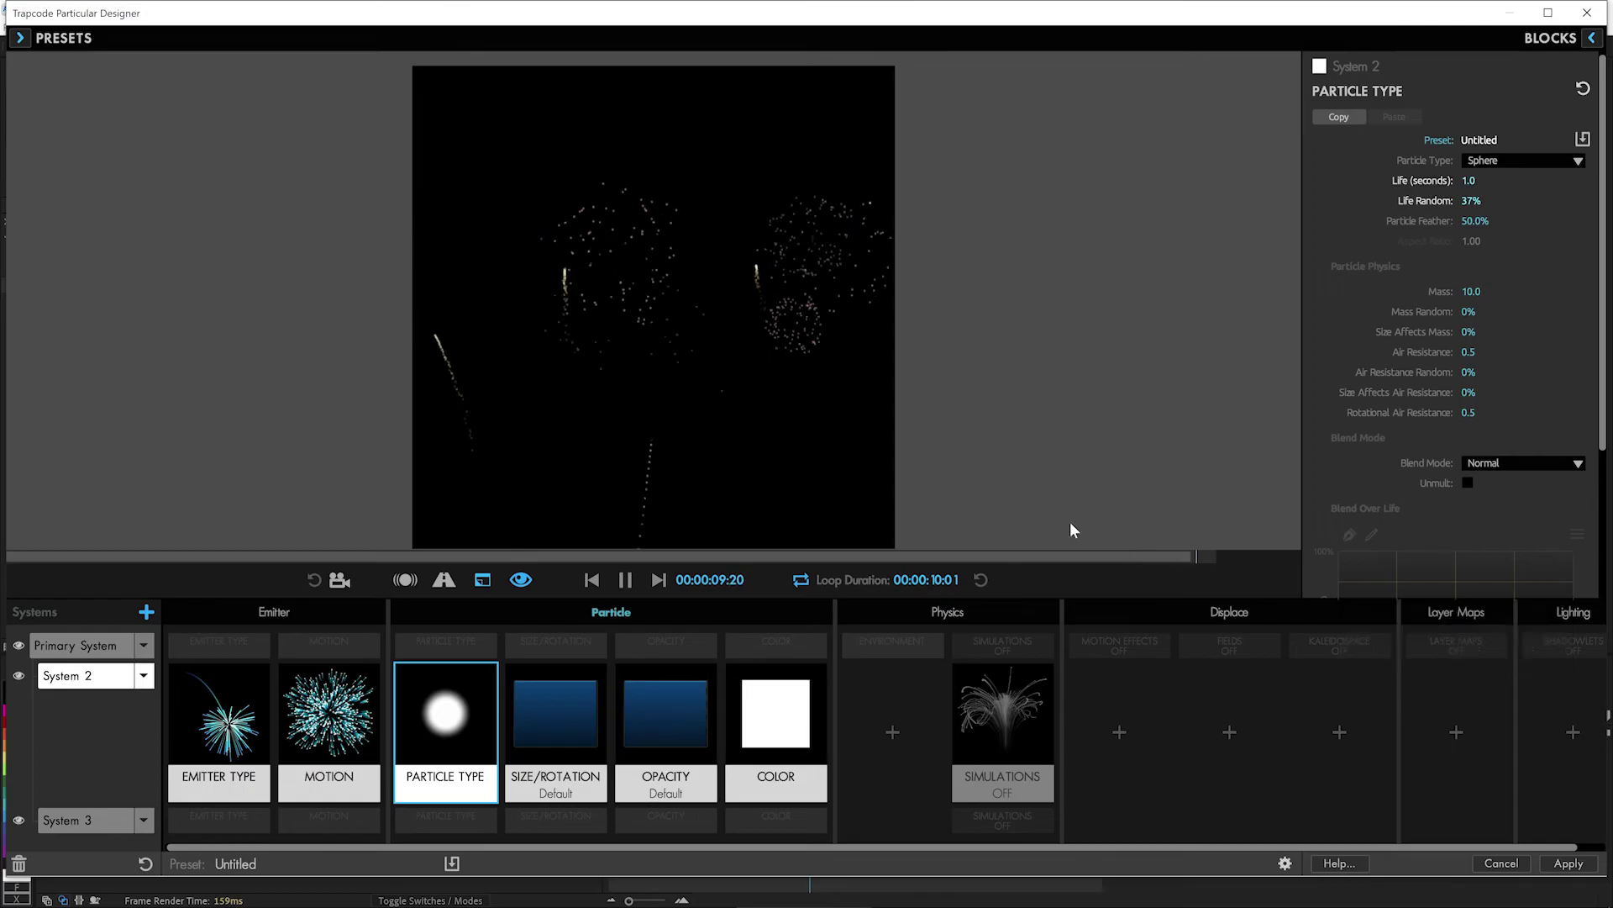
left_click(1512, 464)
left_click(1486, 510)
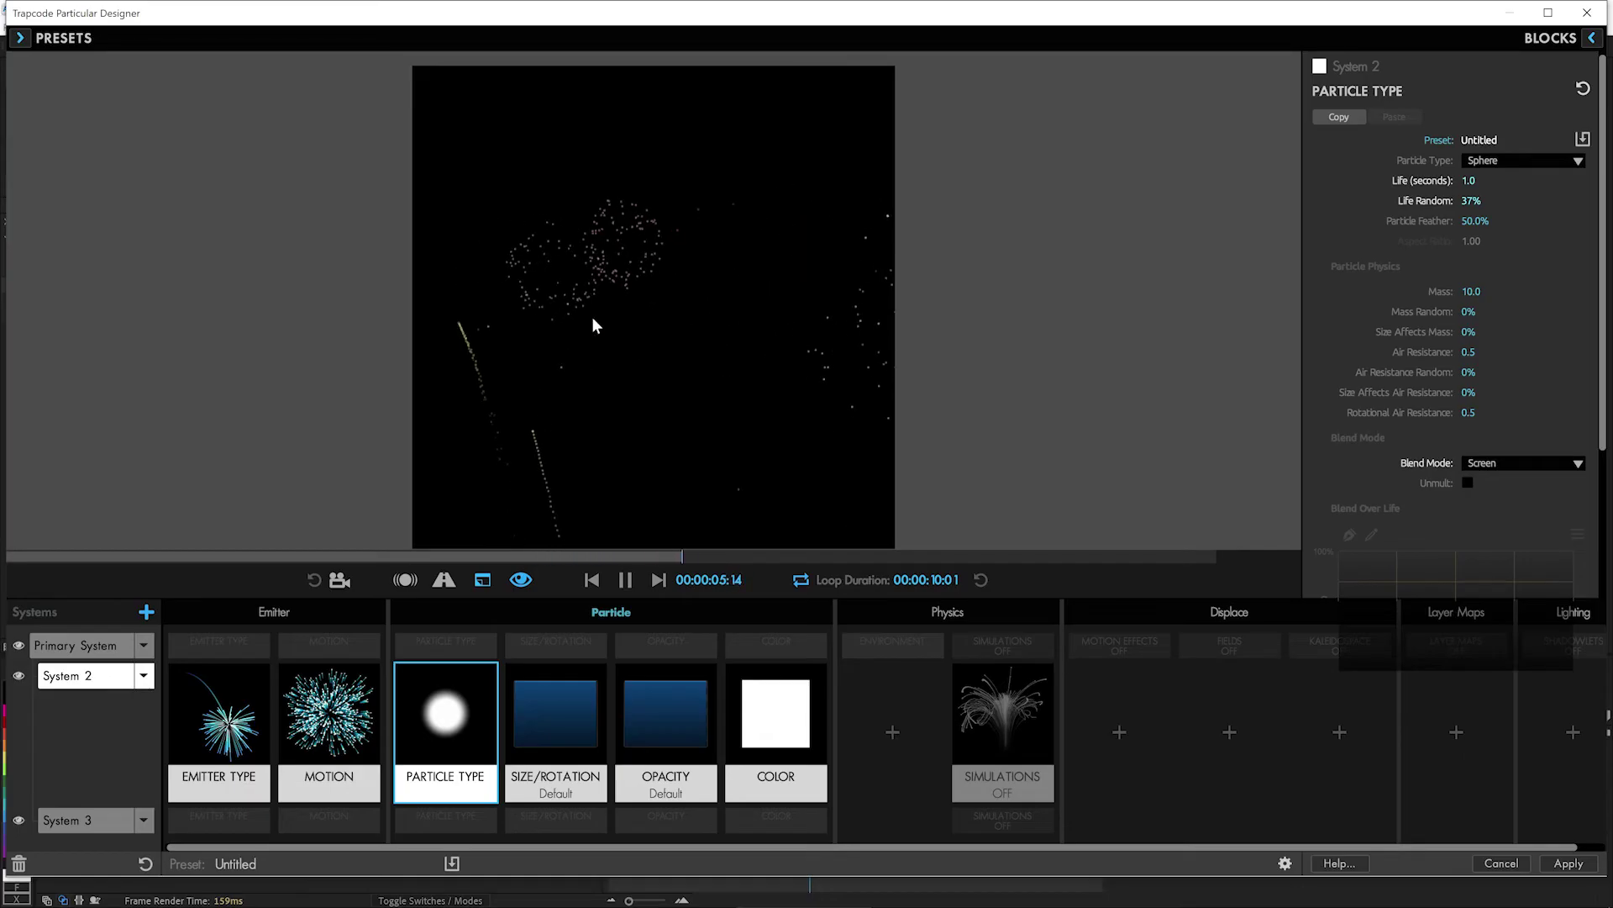
Step: Add System 4 and make it emit from its parent system, System 2
left_click(145, 613)
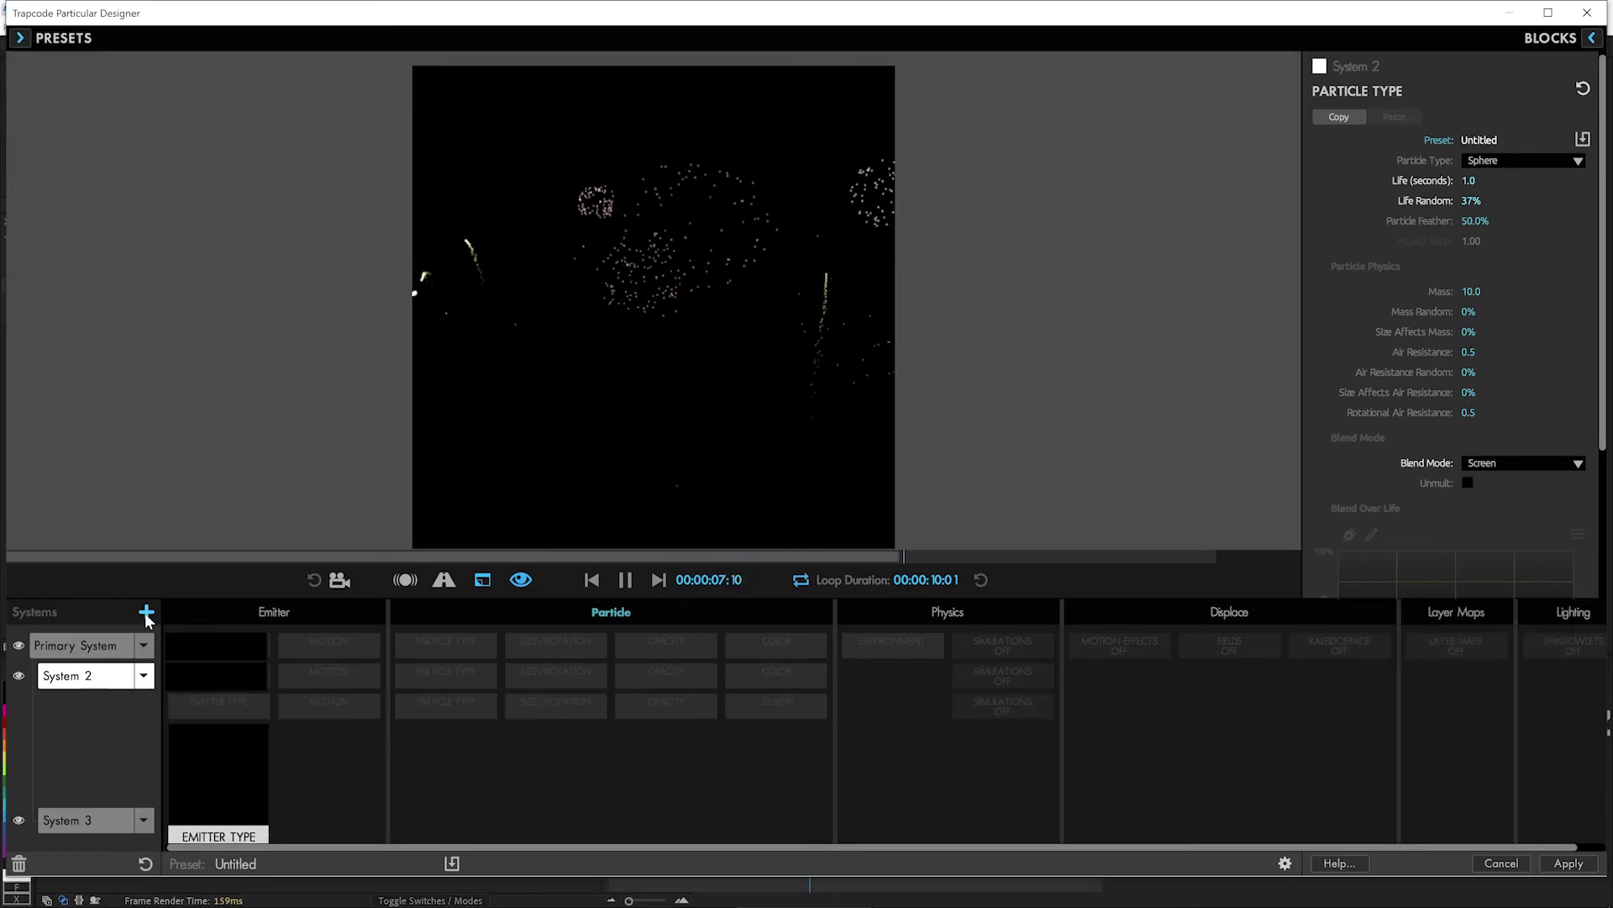
left_click(286, 748)
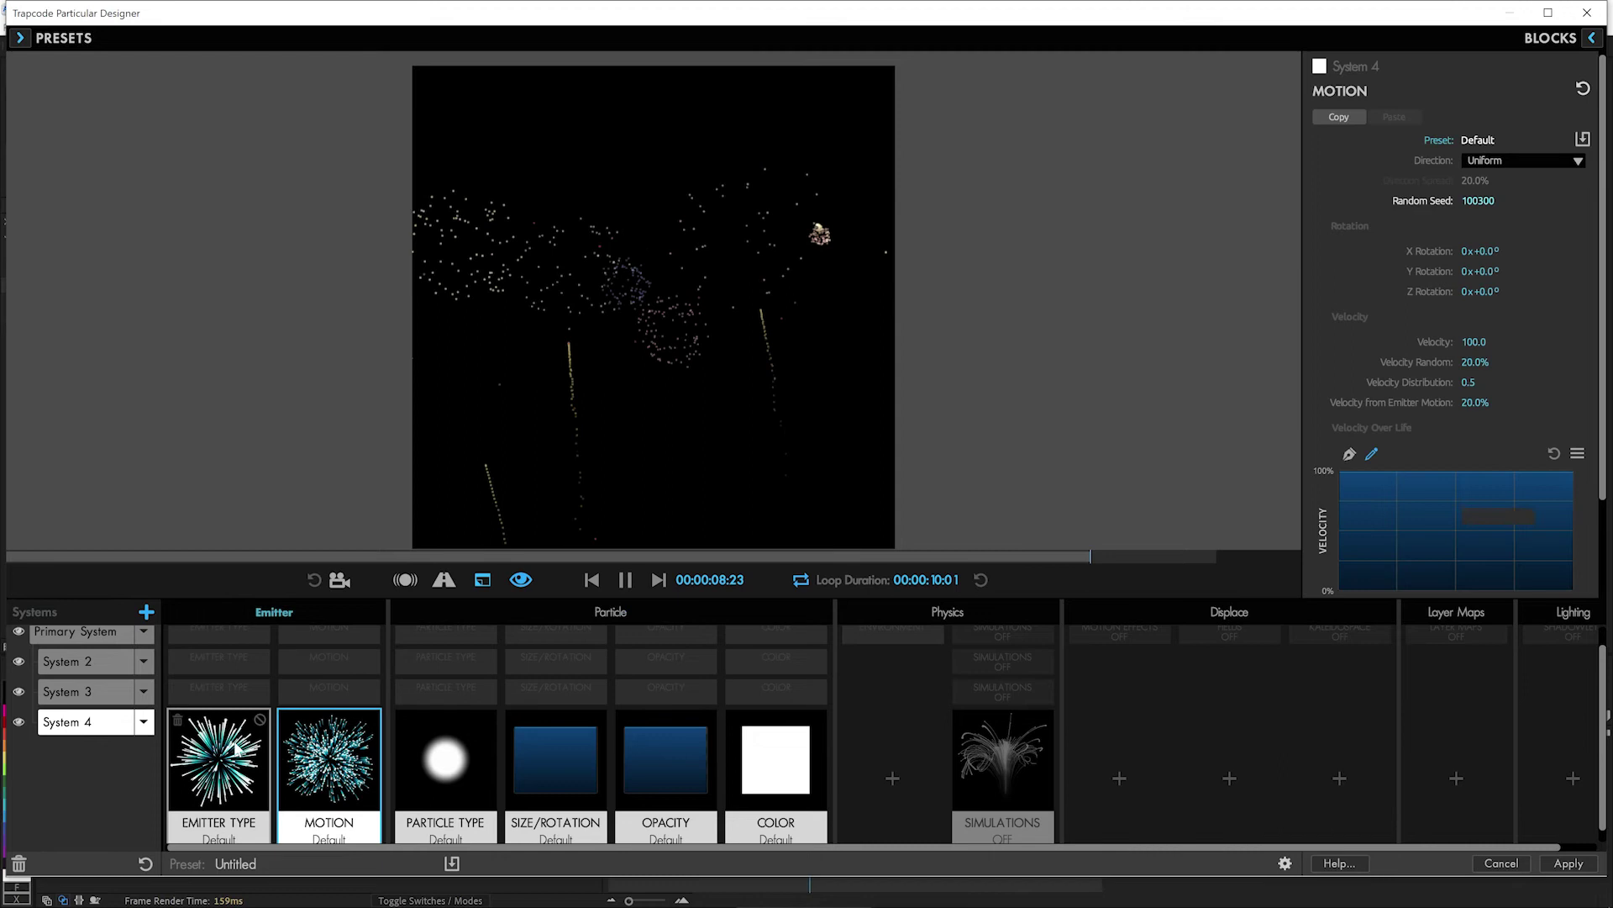
left_click(219, 756)
left_click(1528, 159)
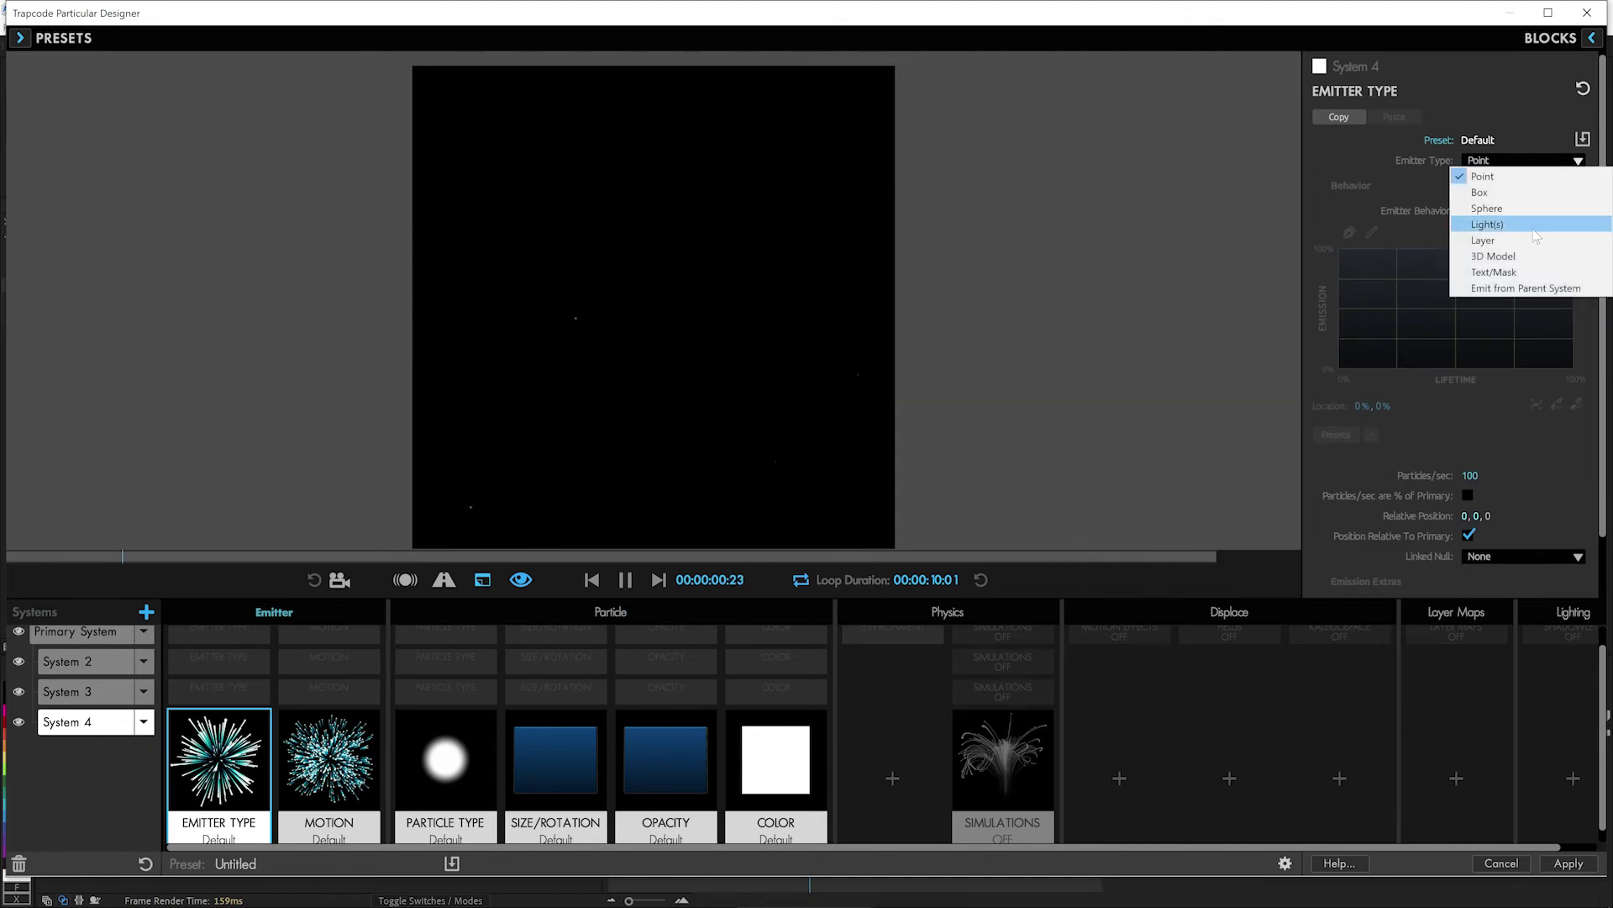
left_click(1536, 202)
left_click(1538, 210)
left_click(1524, 245)
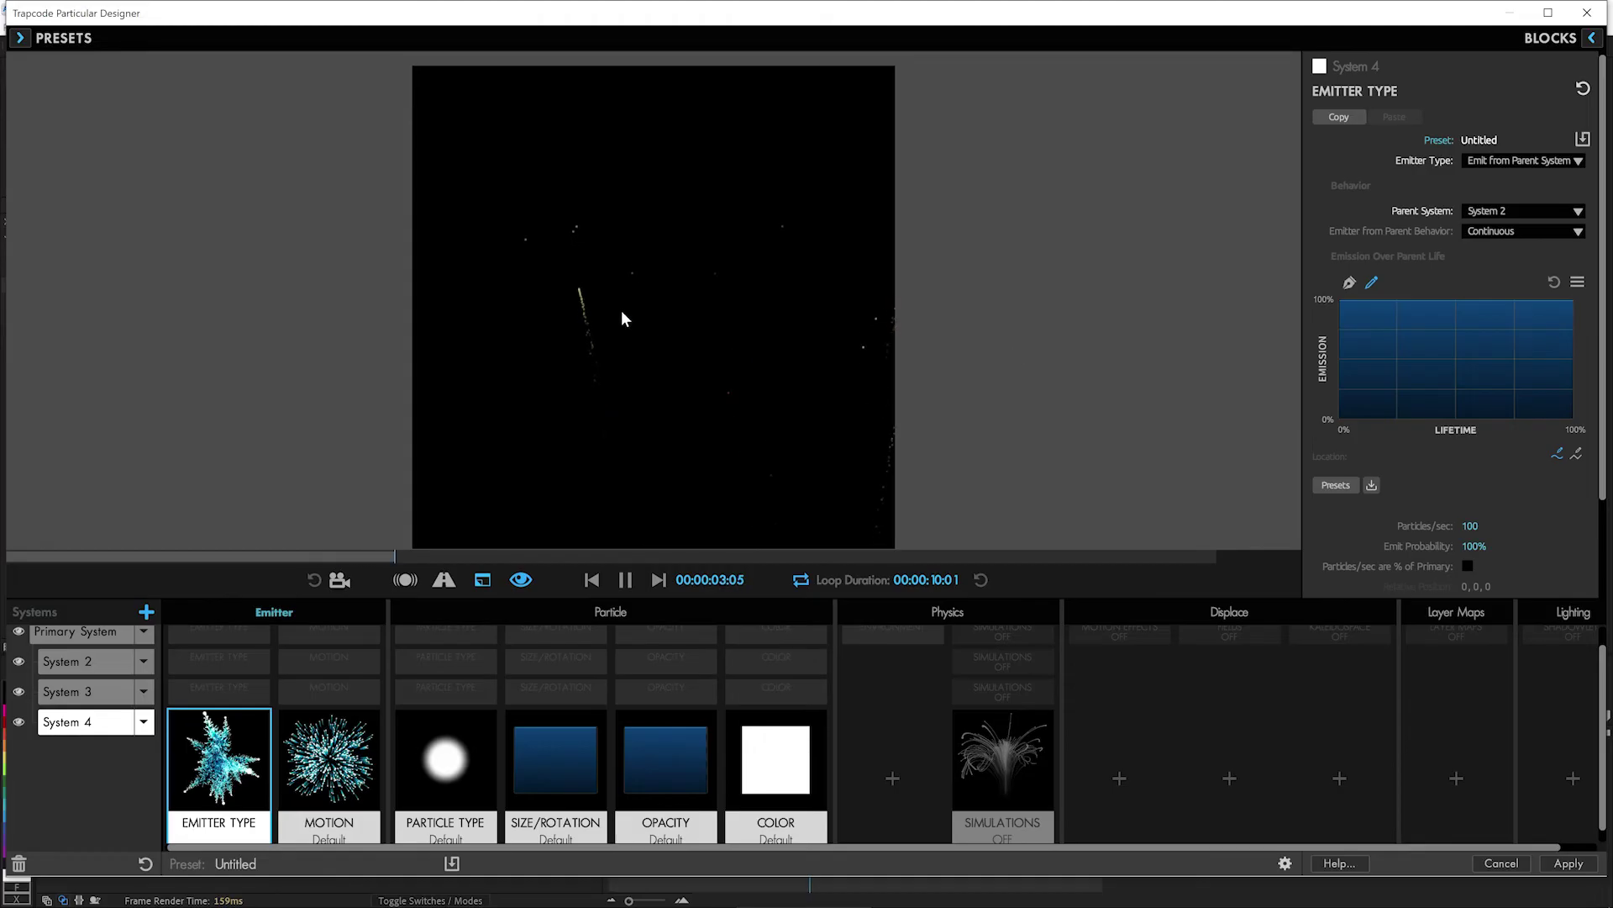
Step: Keep colour mode At Start and set System 4's Color From Parent to 100%
left_click(776, 760)
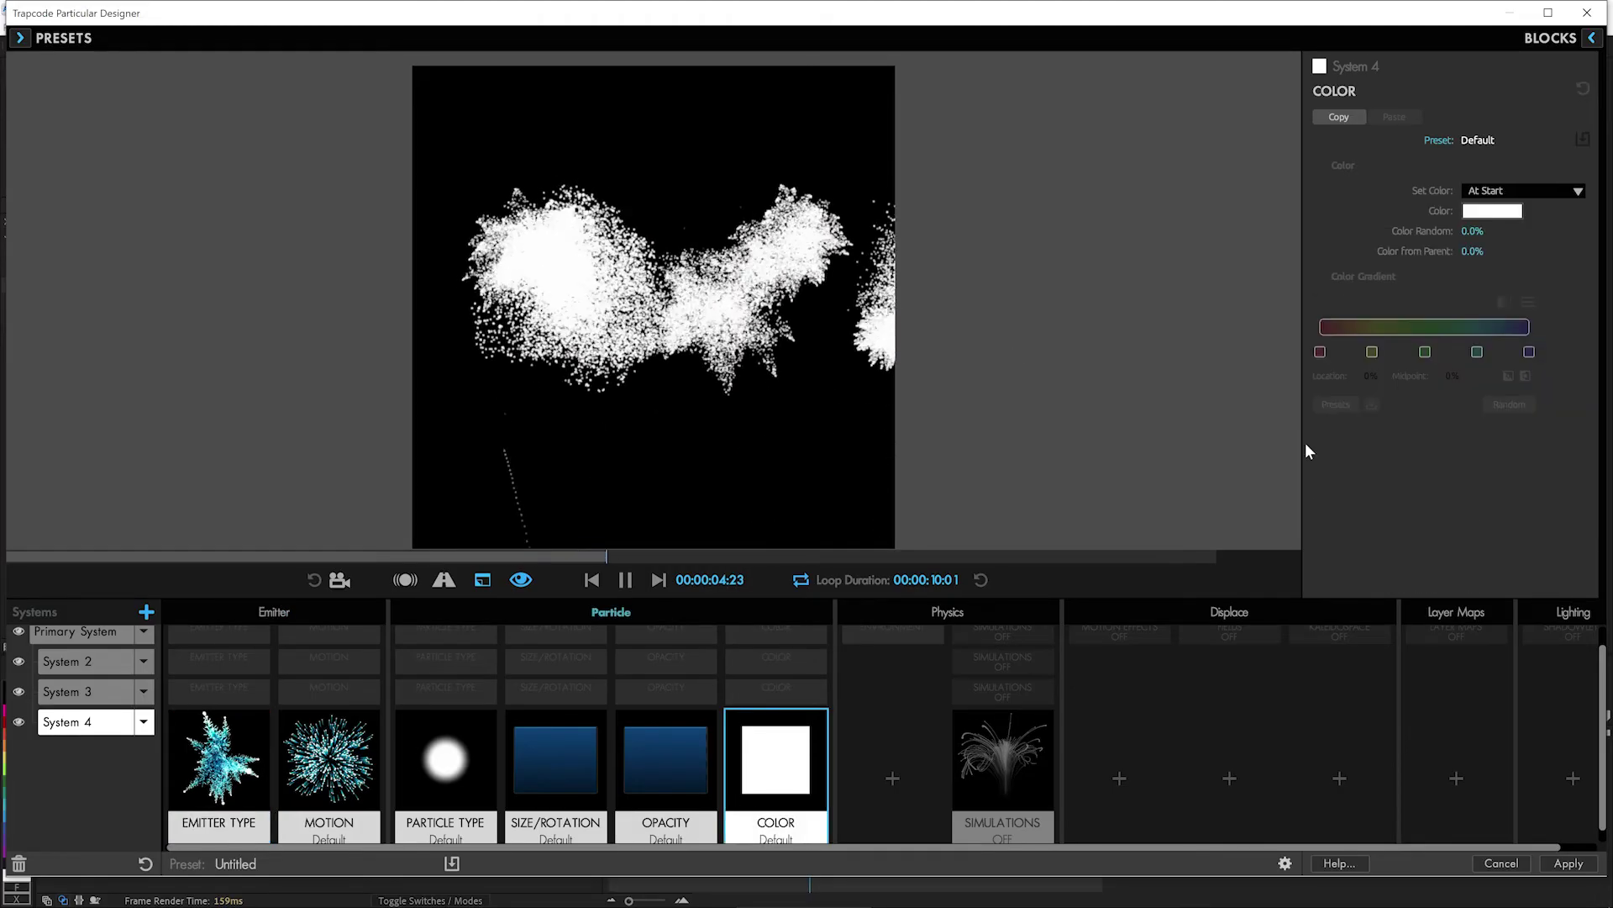
left_click(1525, 191)
left_click(1487, 202)
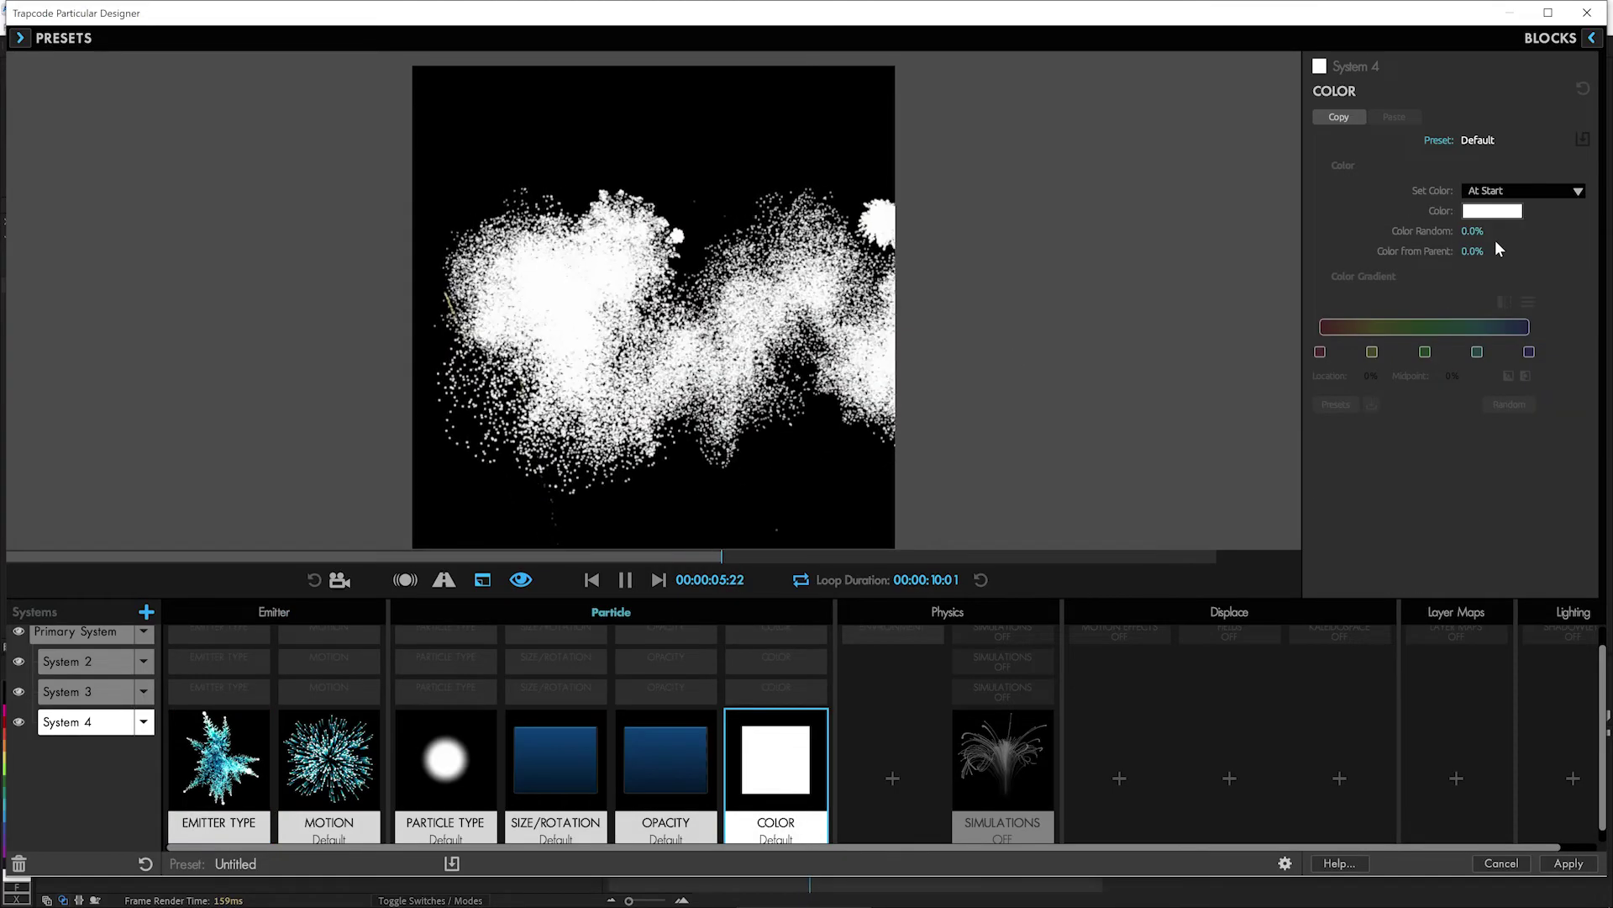
left_click_drag(1472, 250, 1554, 250)
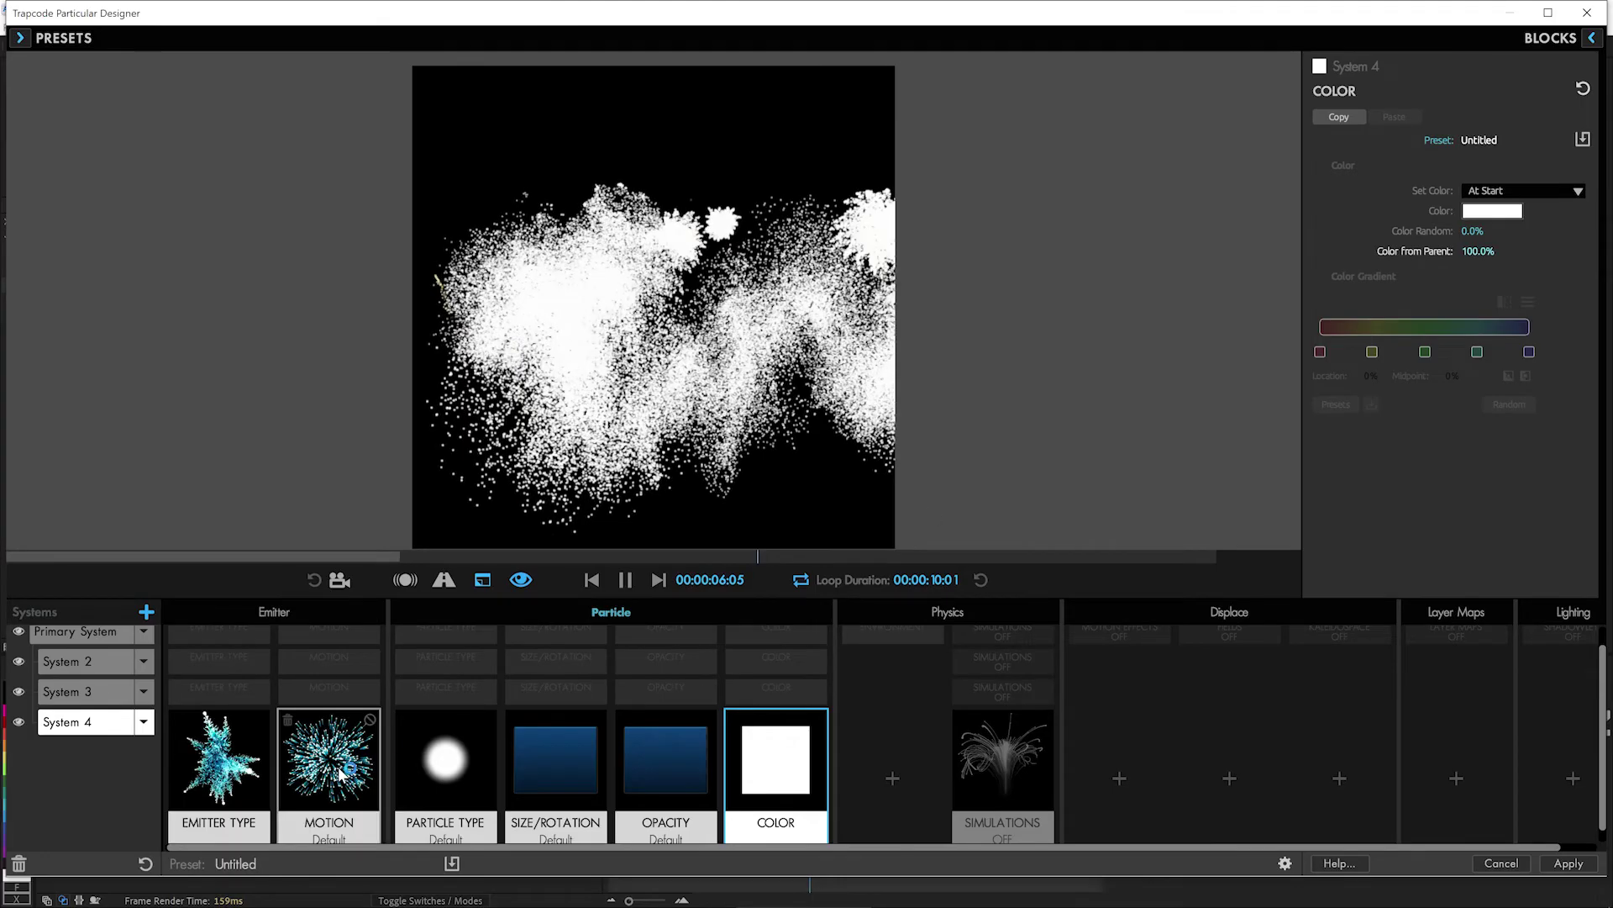
Step: Set System 4's particle life to 0.5 seconds
left_click(538, 774)
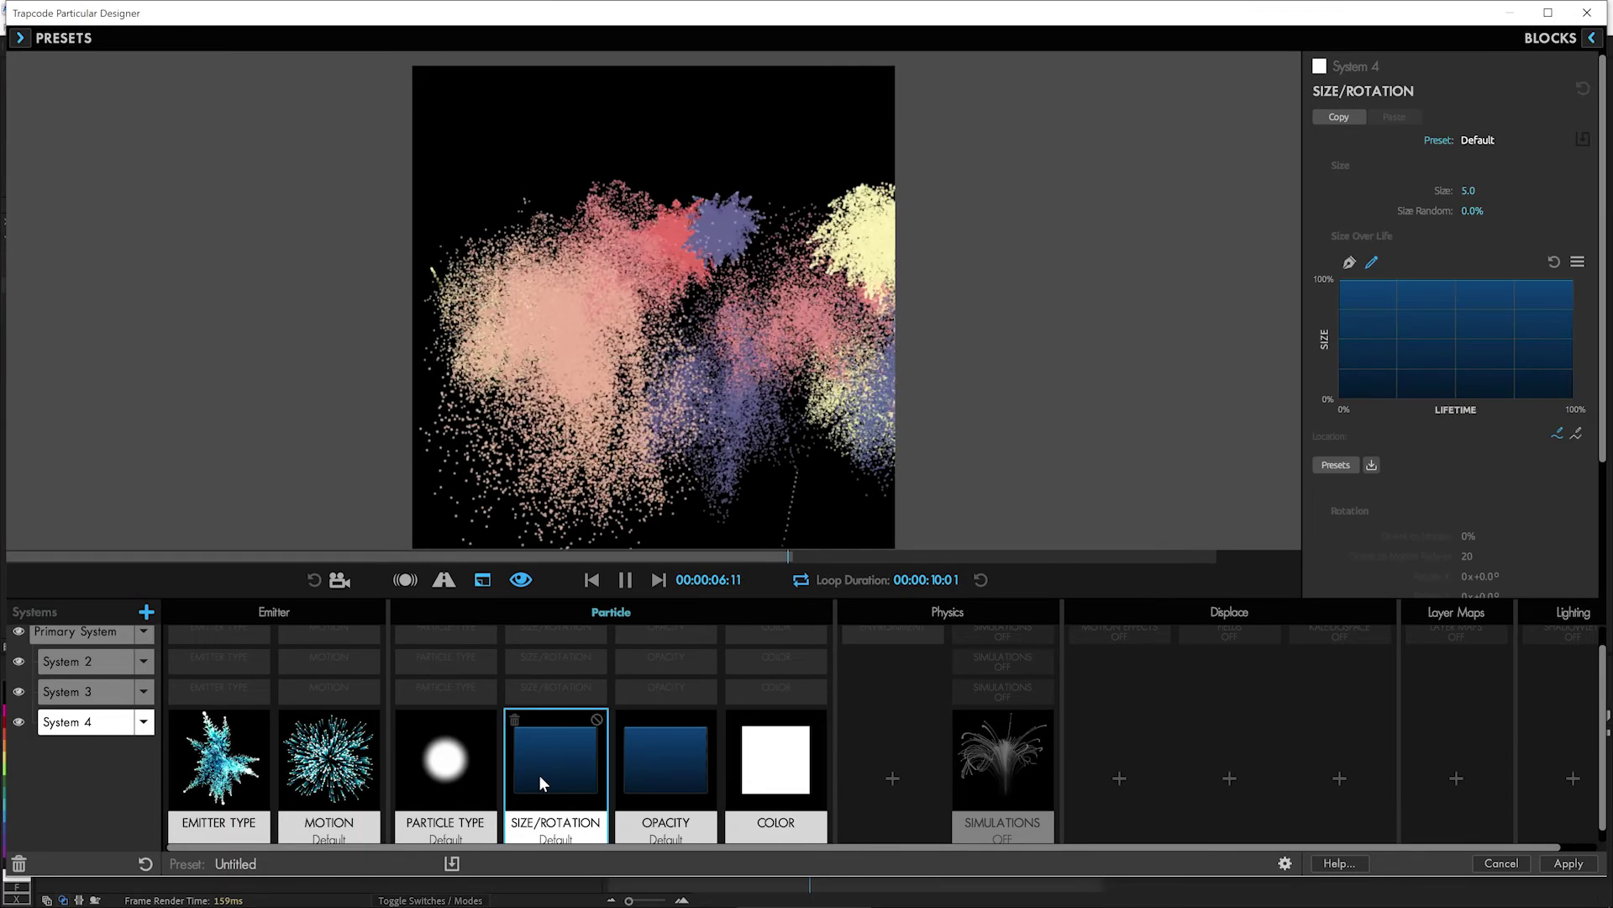
left_click(445, 765)
left_click(1468, 180)
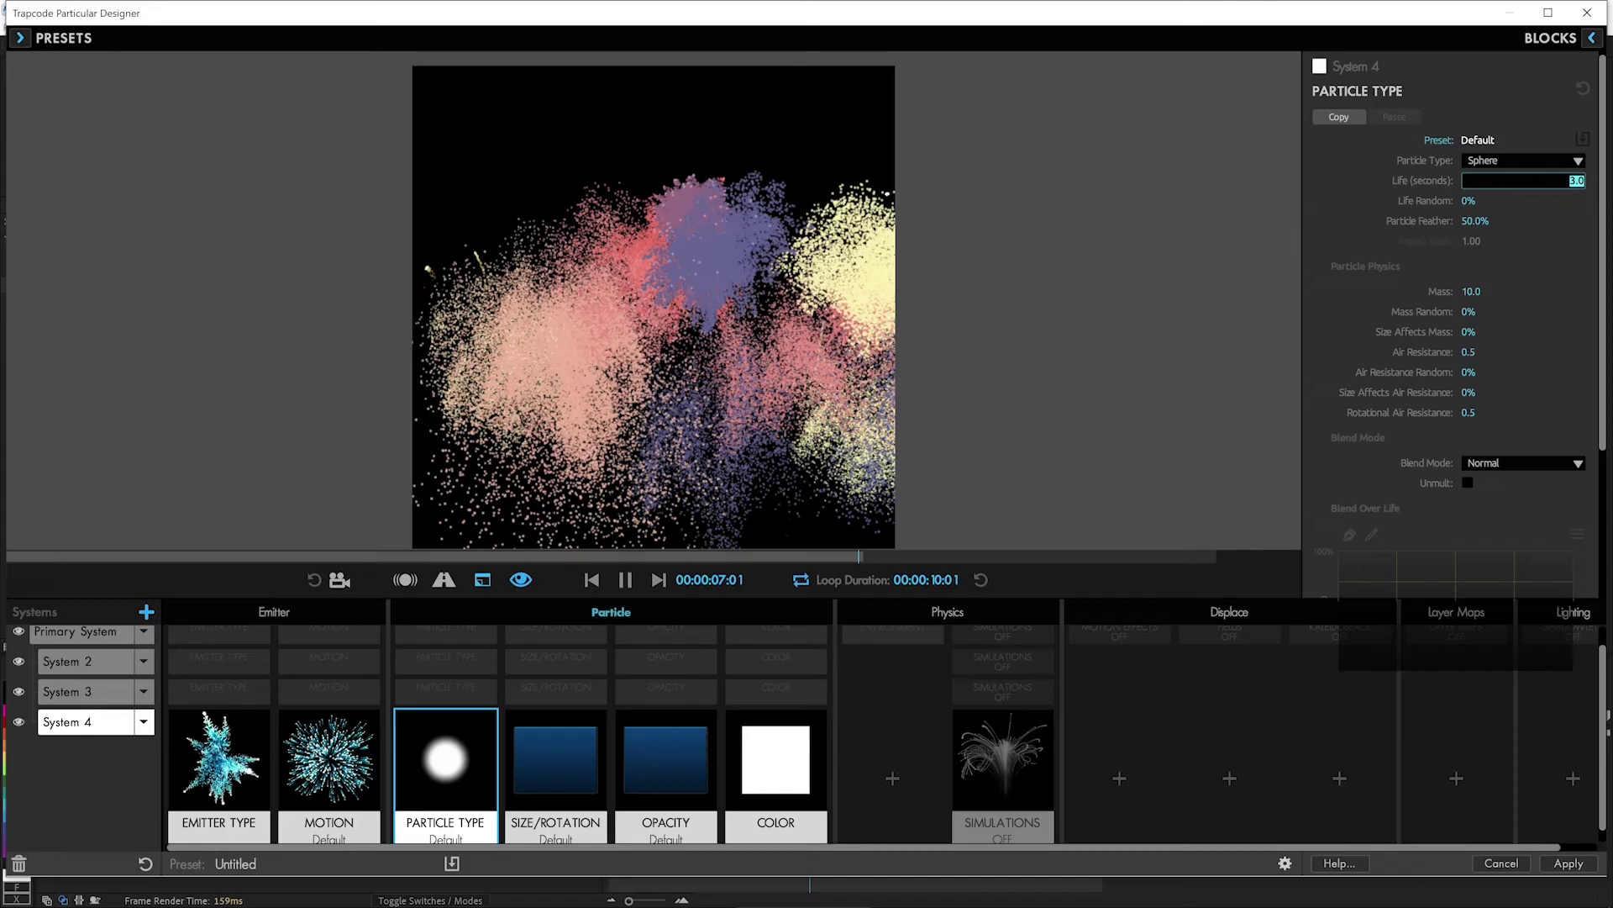
type("0.5")
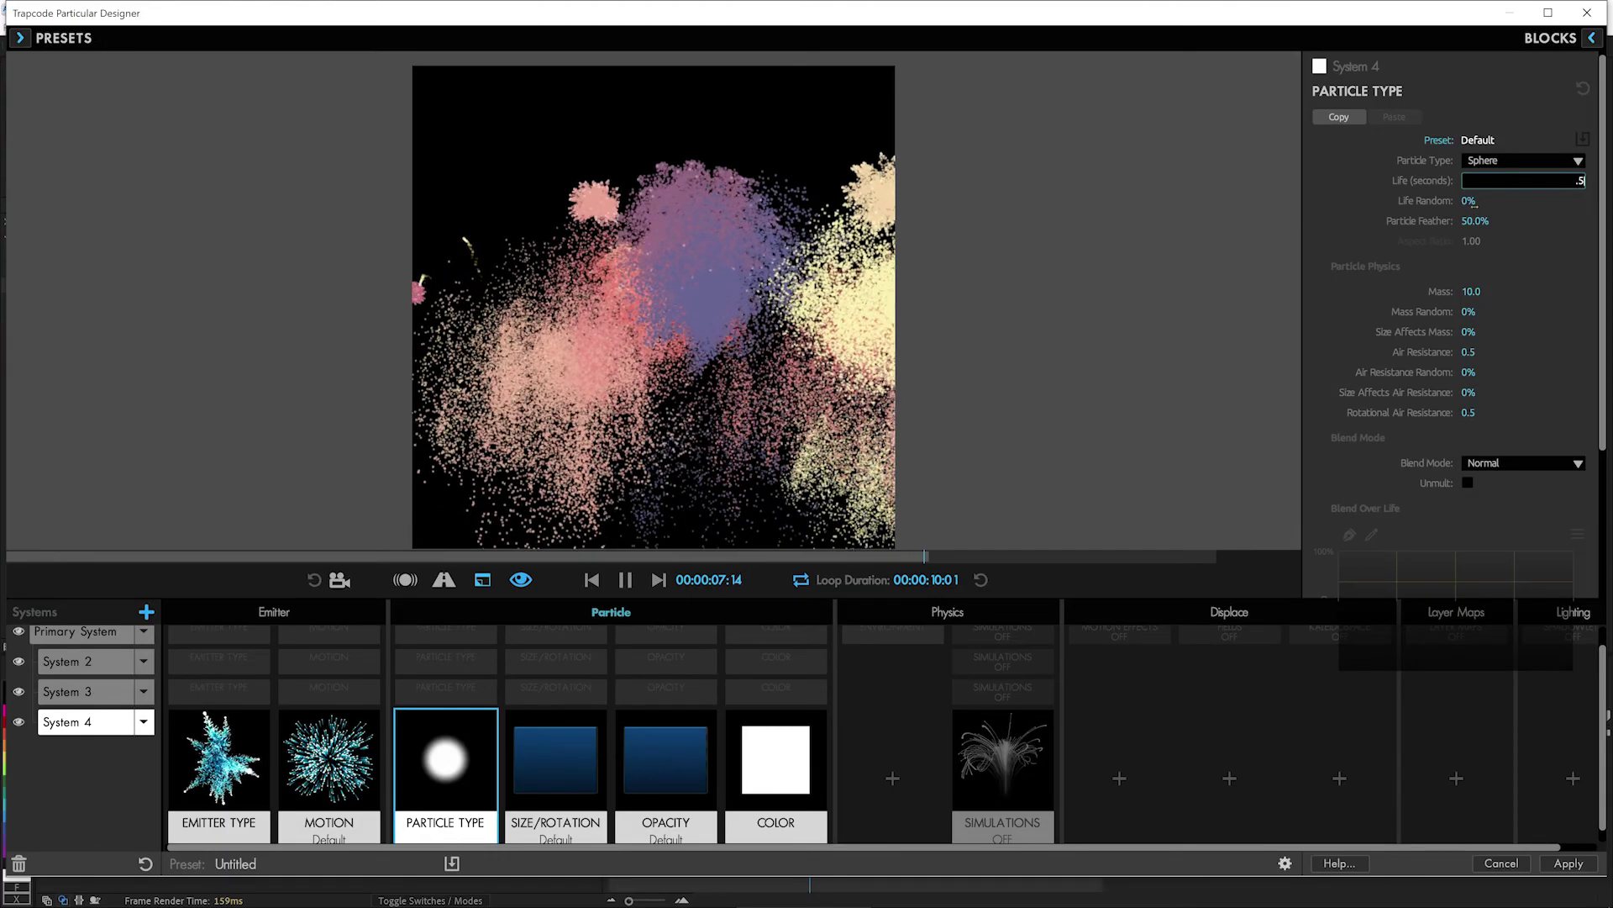
key("Tab")
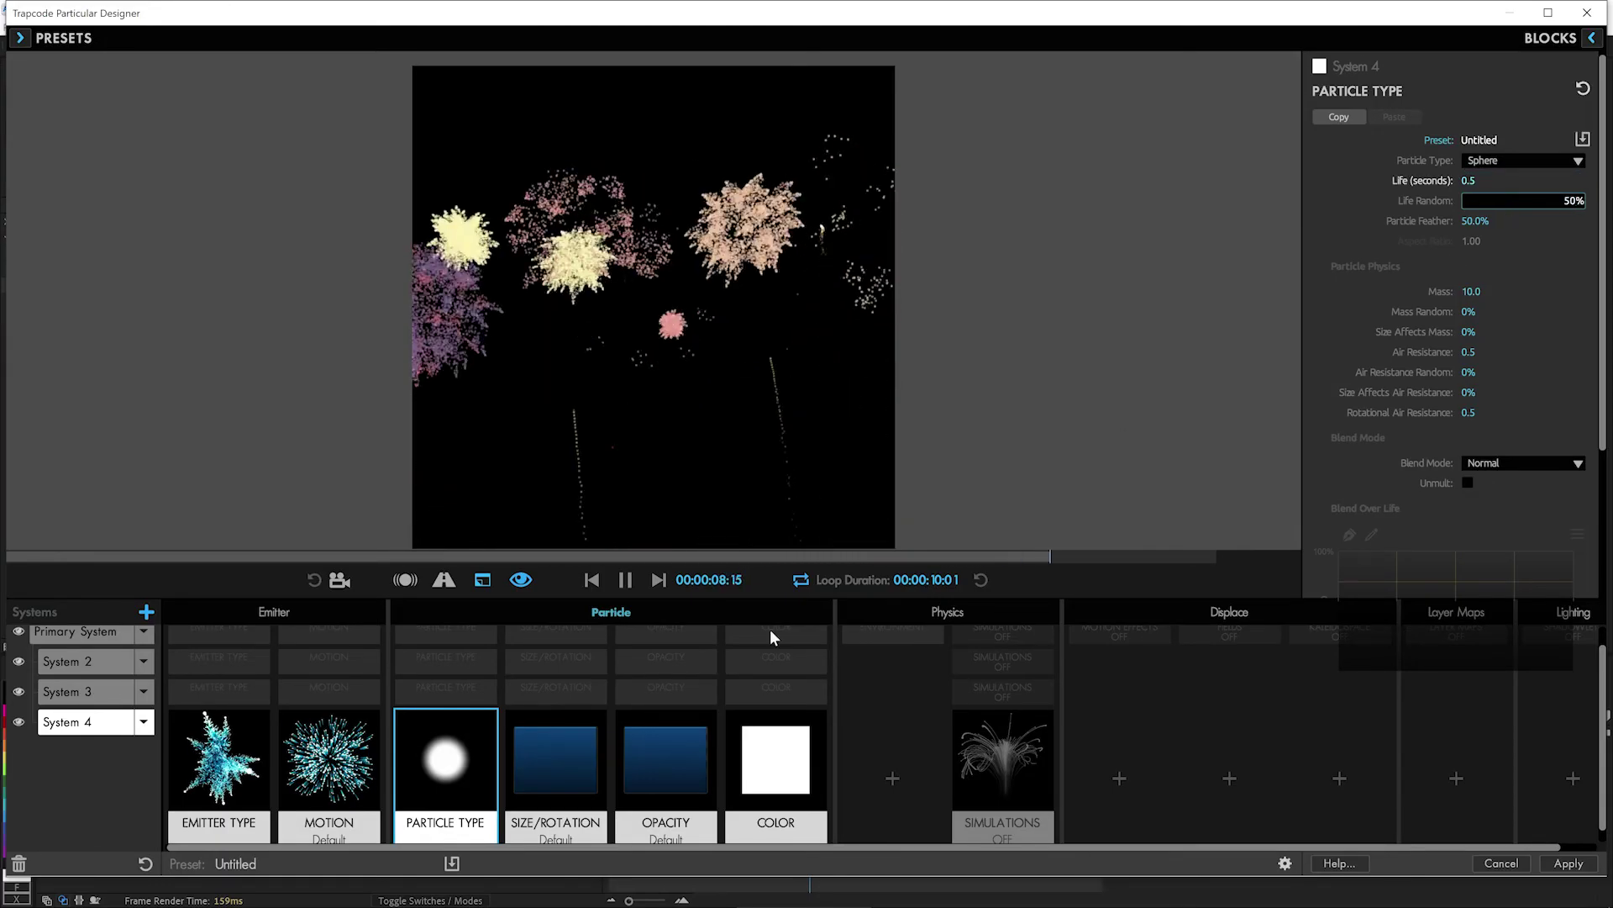
Step: Set System 4's emit-from-parent behaviour to From Parent Speed
left_click(329, 756)
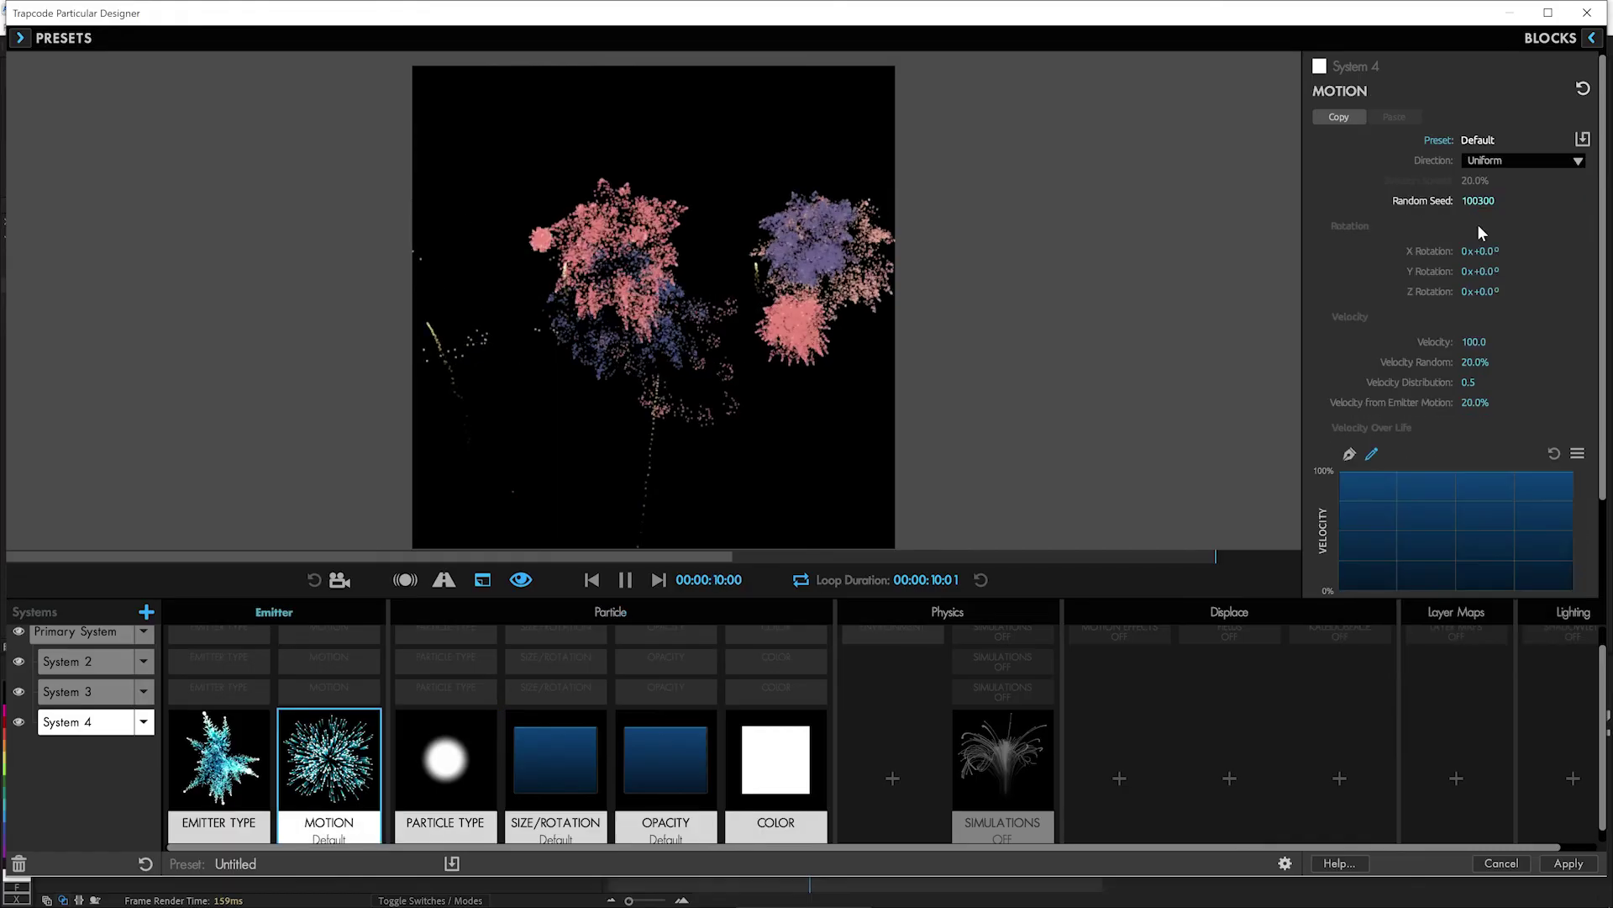
left_click(252, 798)
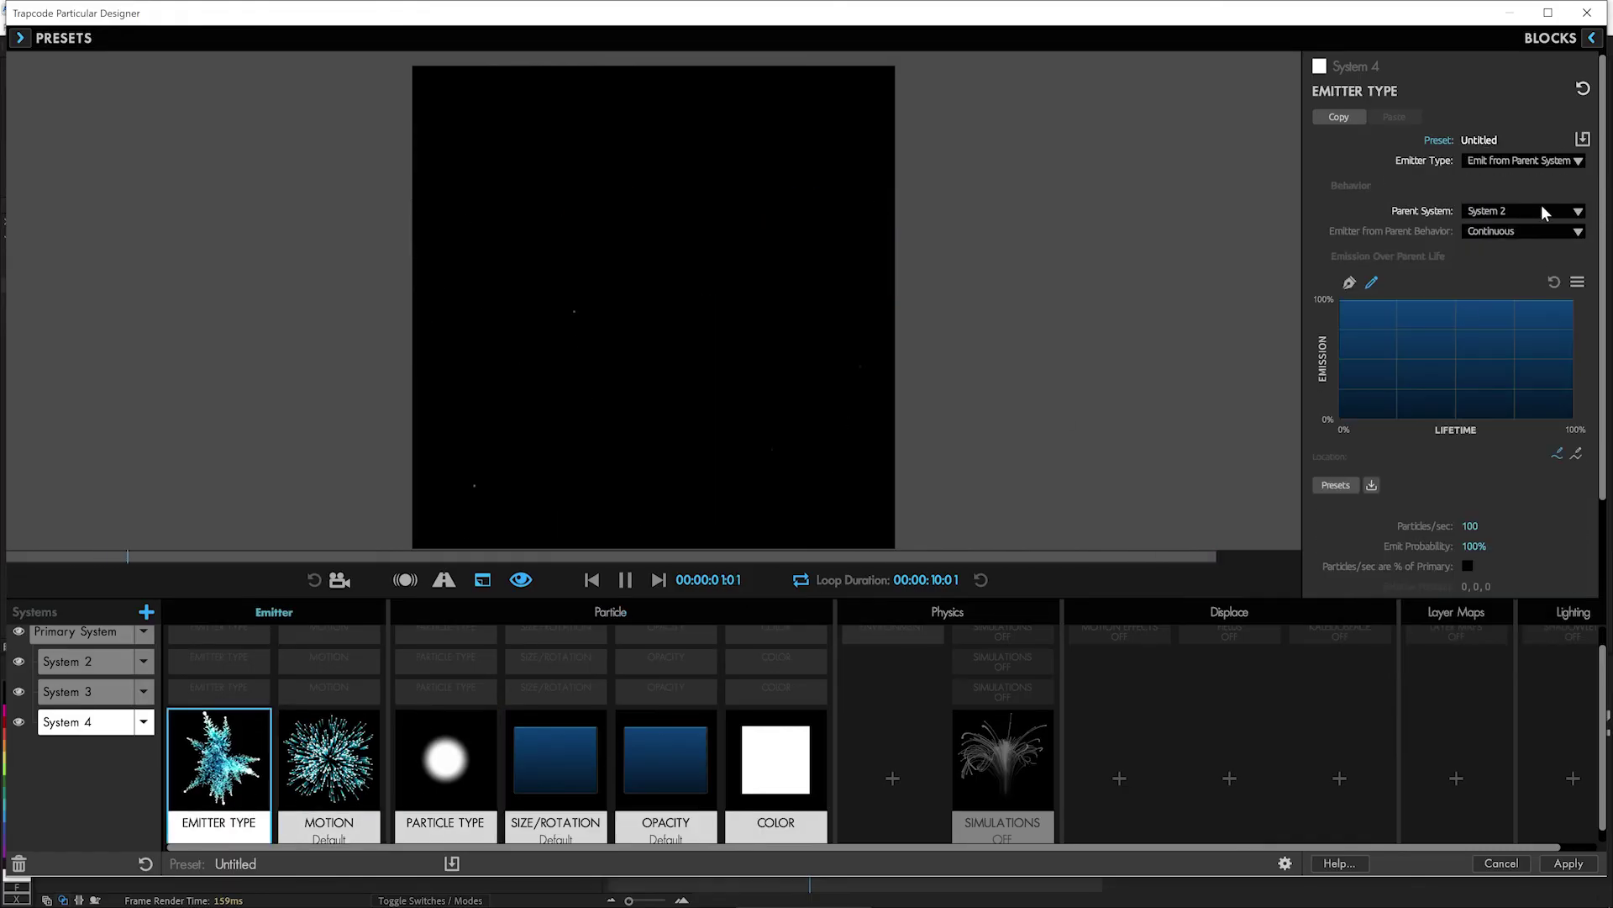
left_click(1526, 232)
left_click(1523, 279)
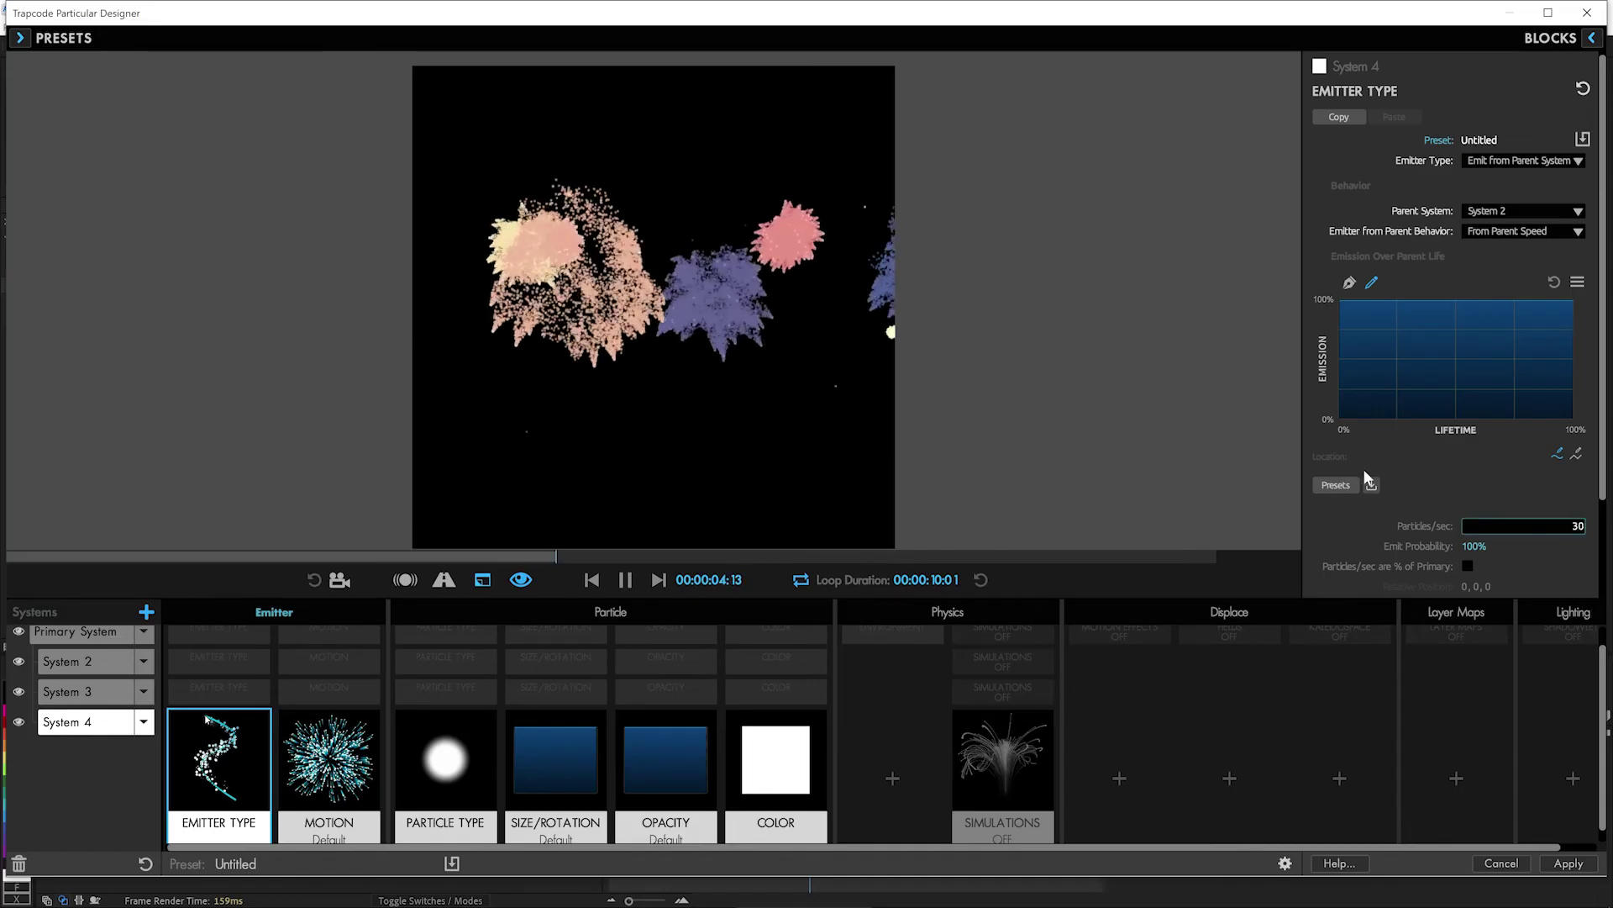
Step: Set System 4's particle velocity to 0
left_click(329, 756)
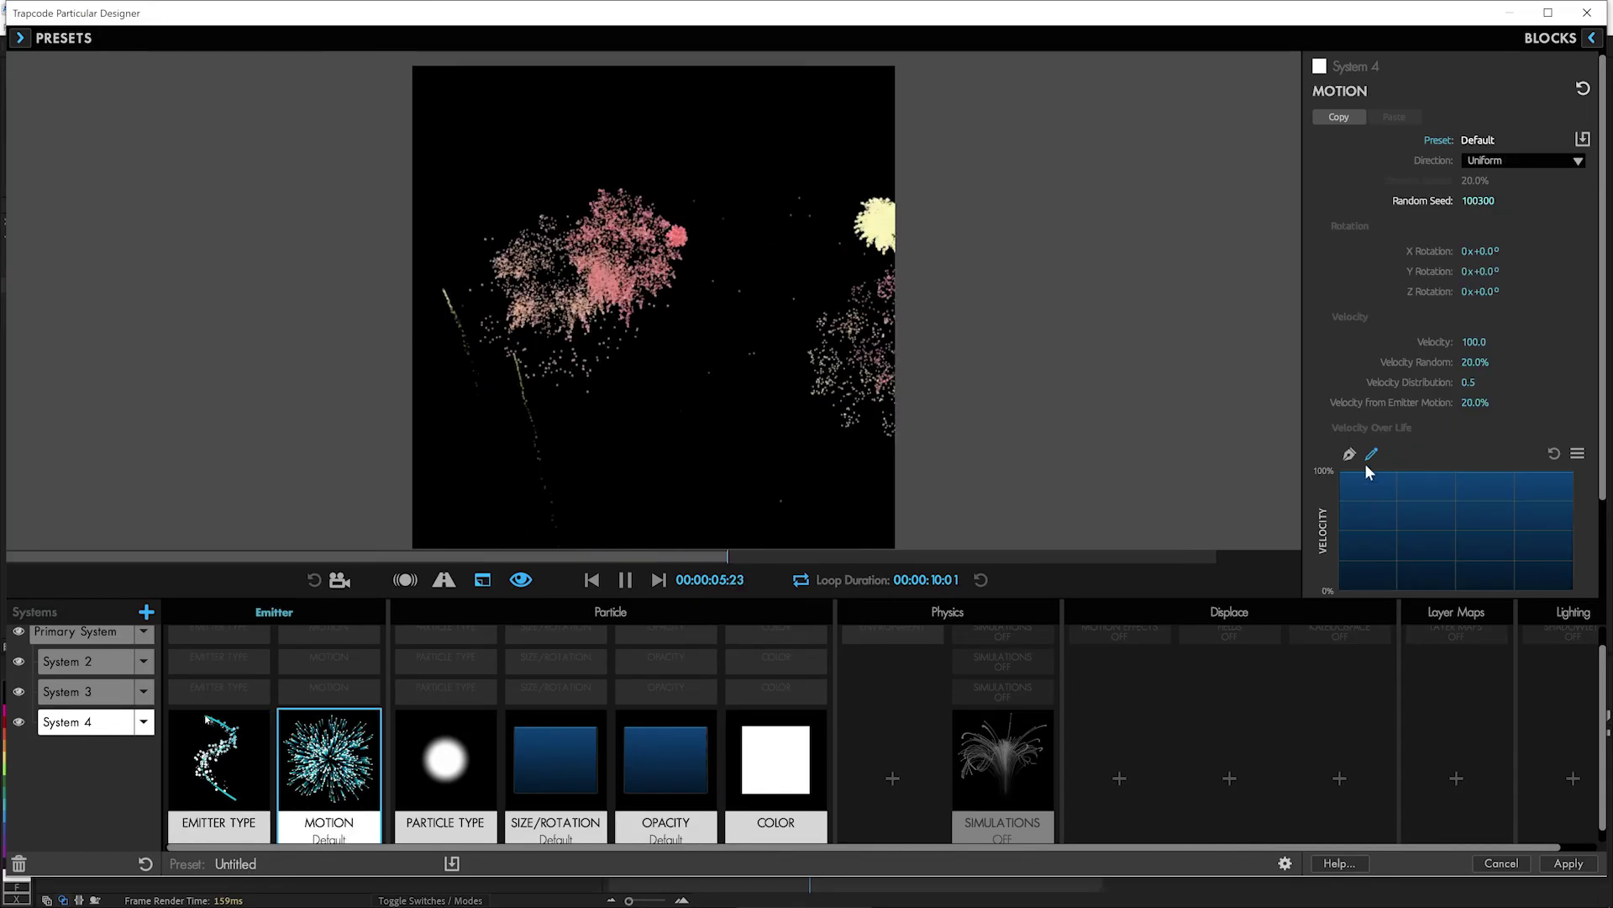
left_click_drag(1466, 341, 1420, 341)
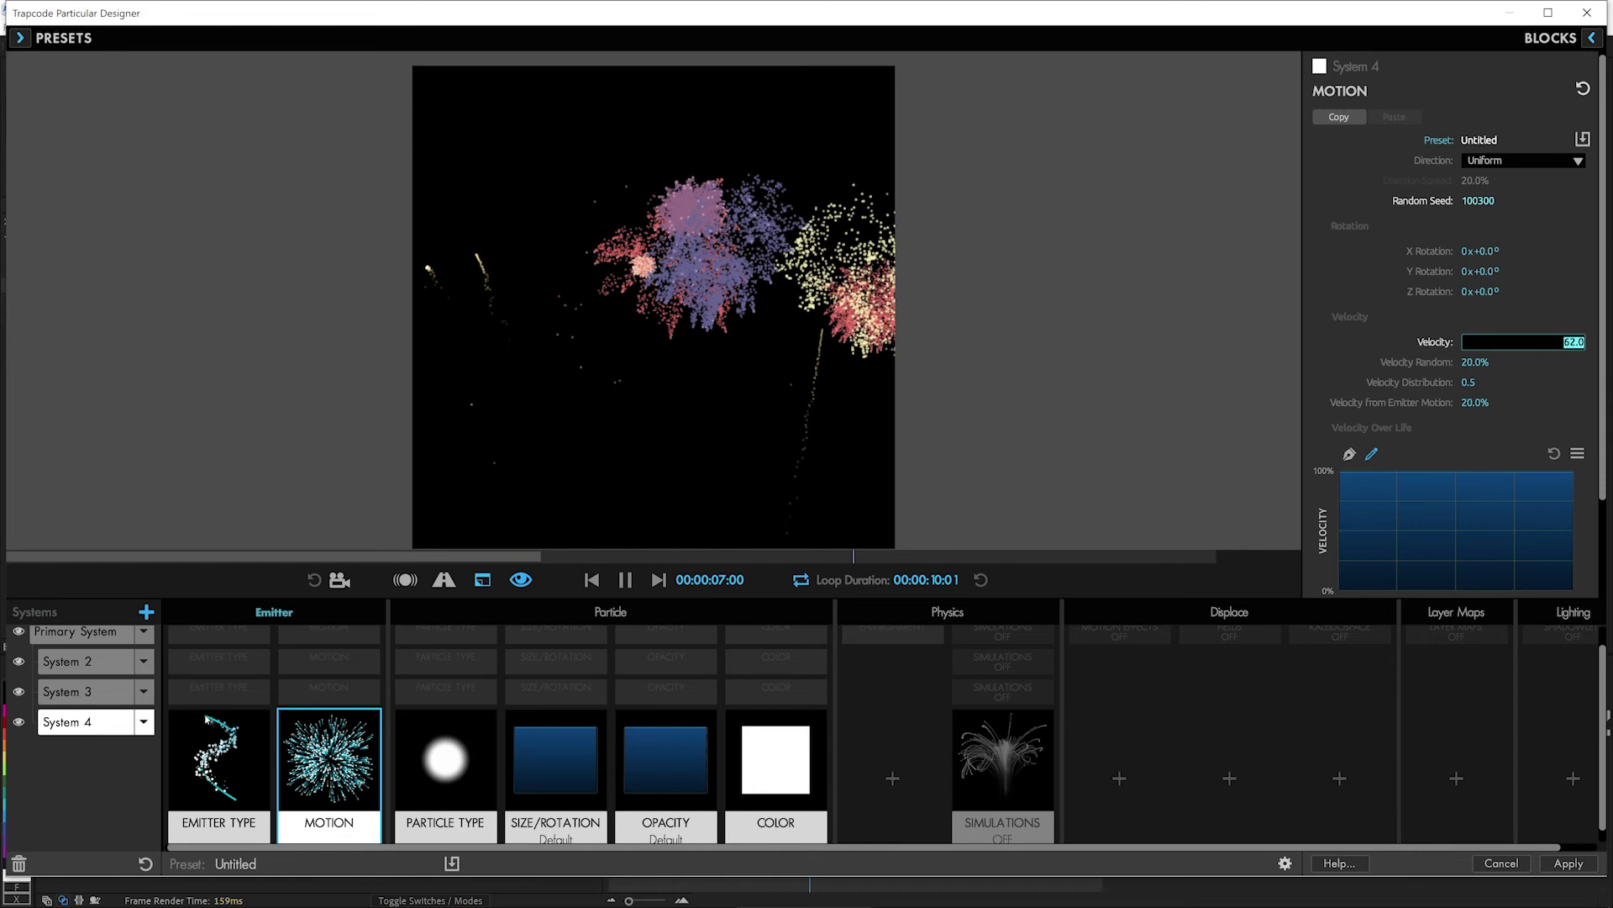
type("0")
key("Return")
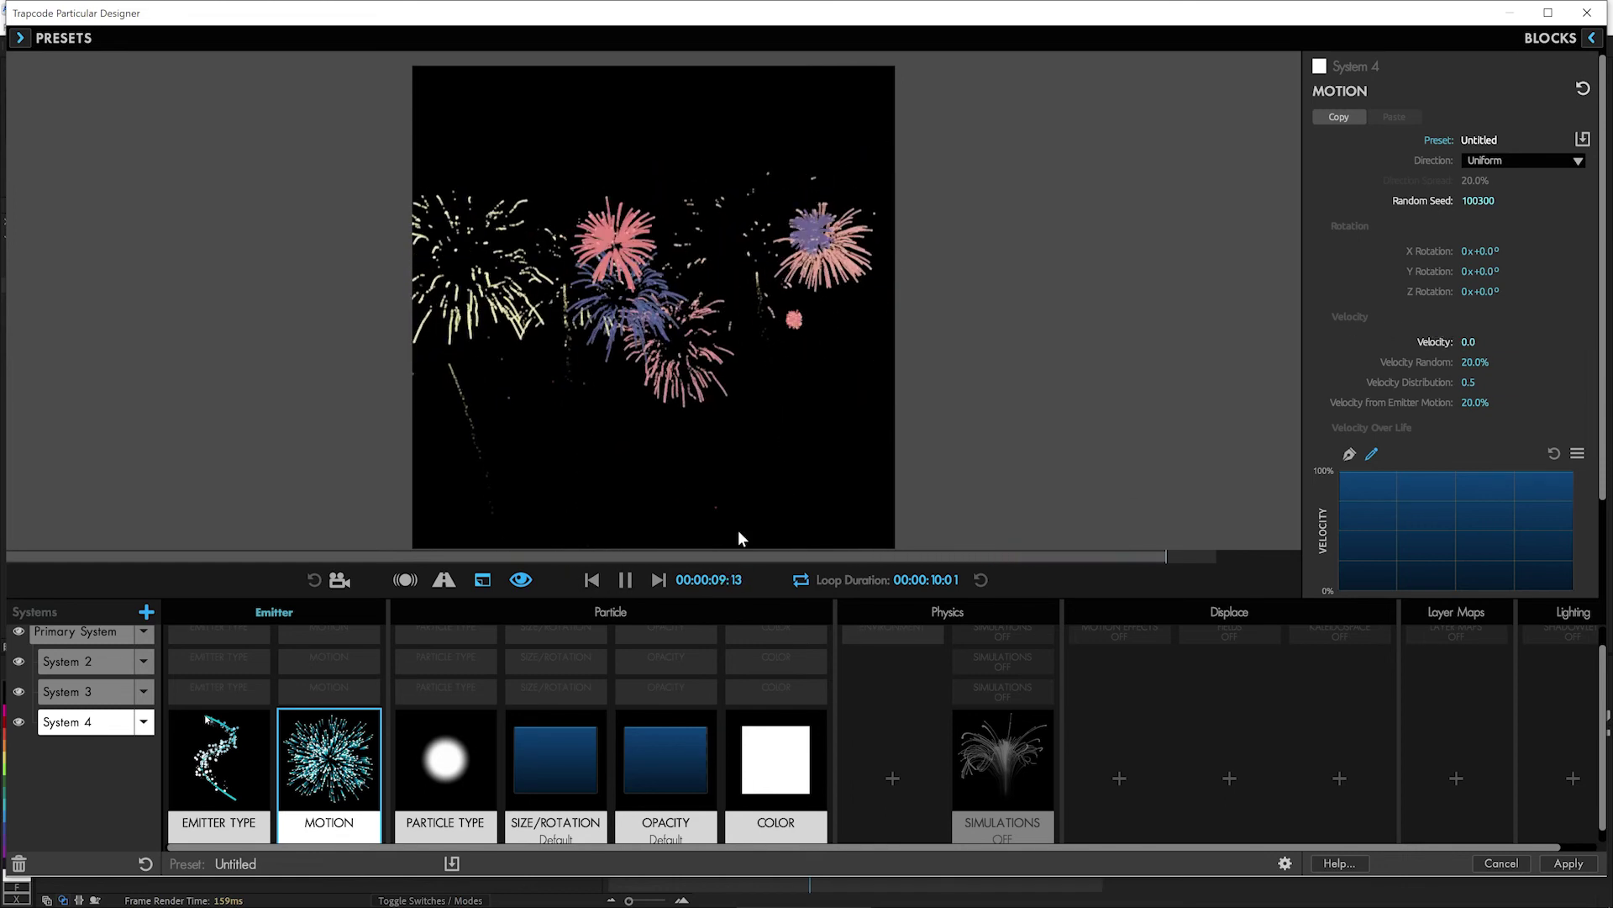
left_click(476, 762)
Step: Switch System 4's blend mode to Screen and set its particle size to 3
left_click(1551, 462)
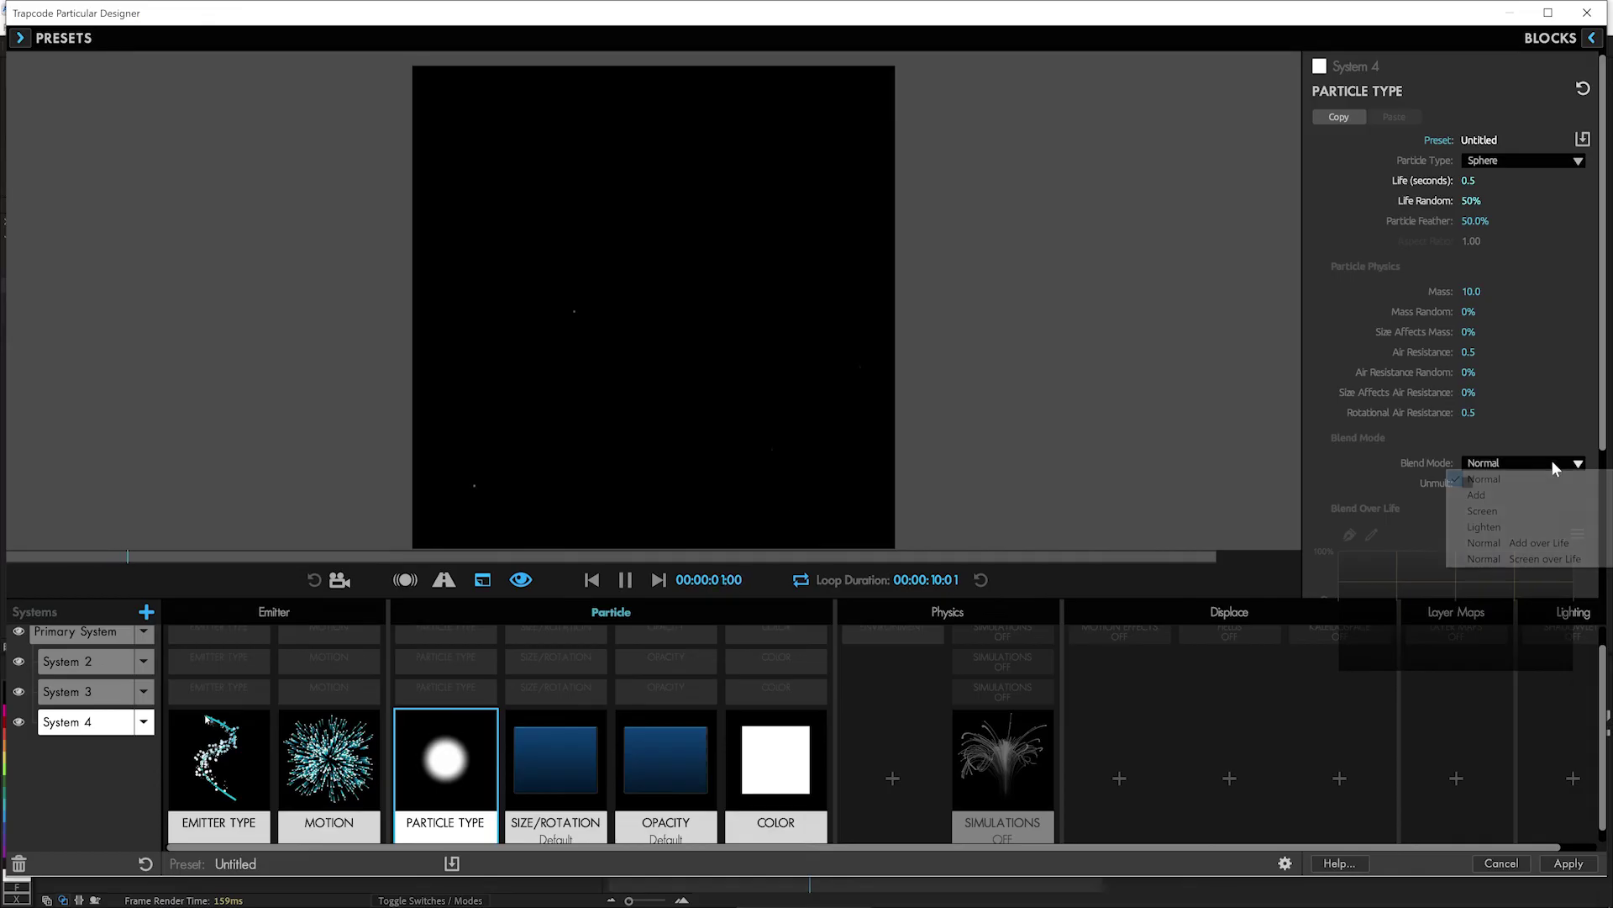
left_click(1522, 507)
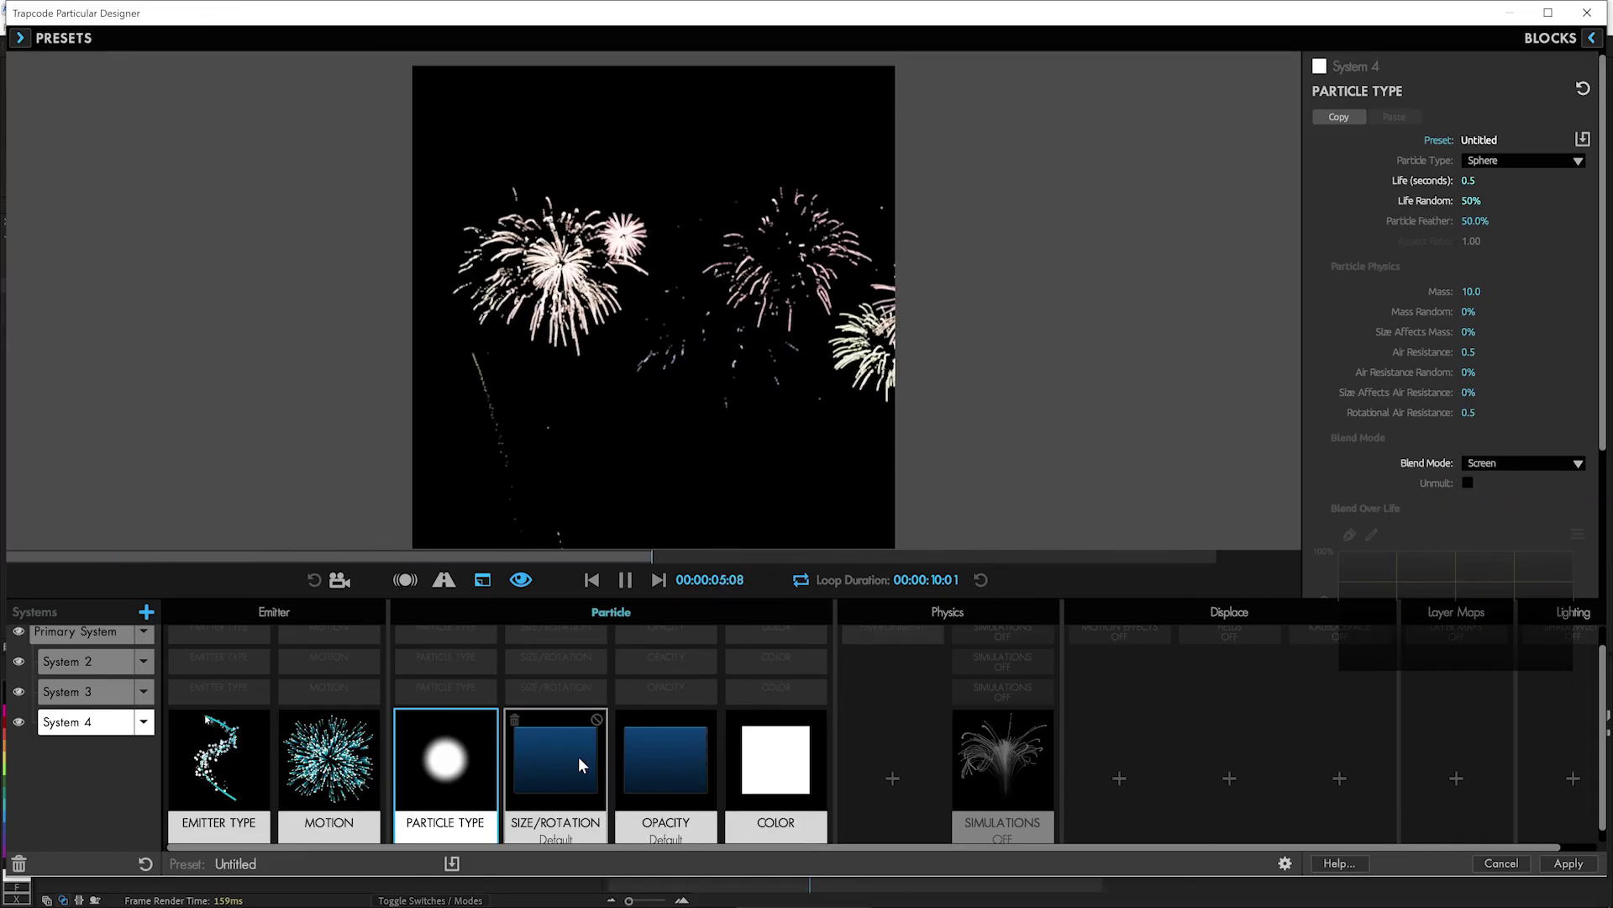
left_click(580, 730)
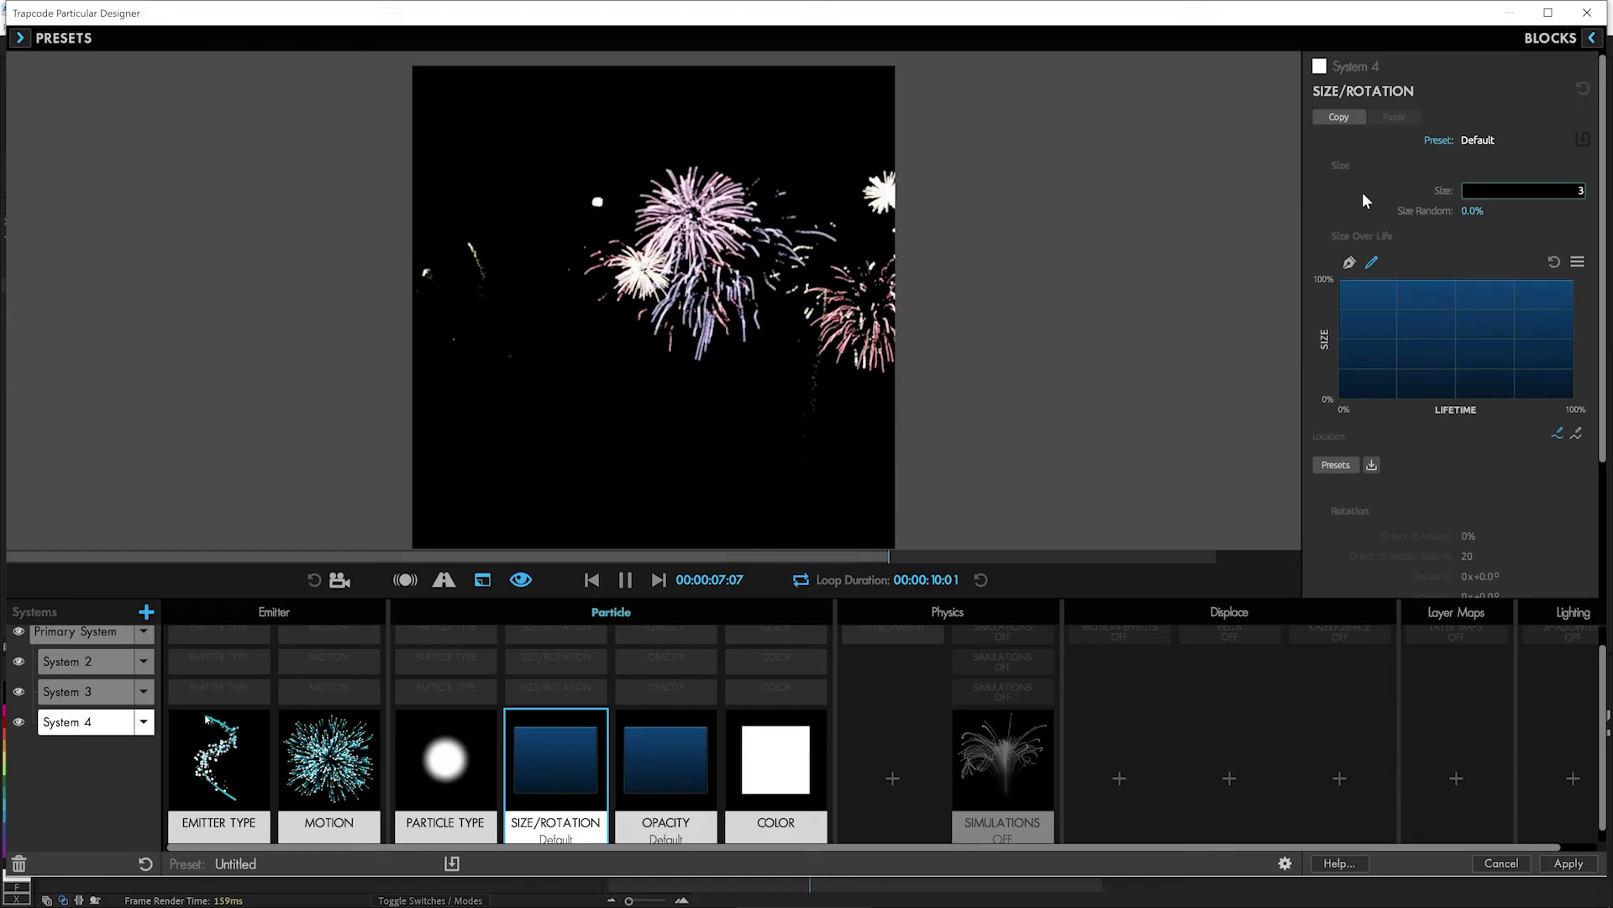
type("3")
key("Return")
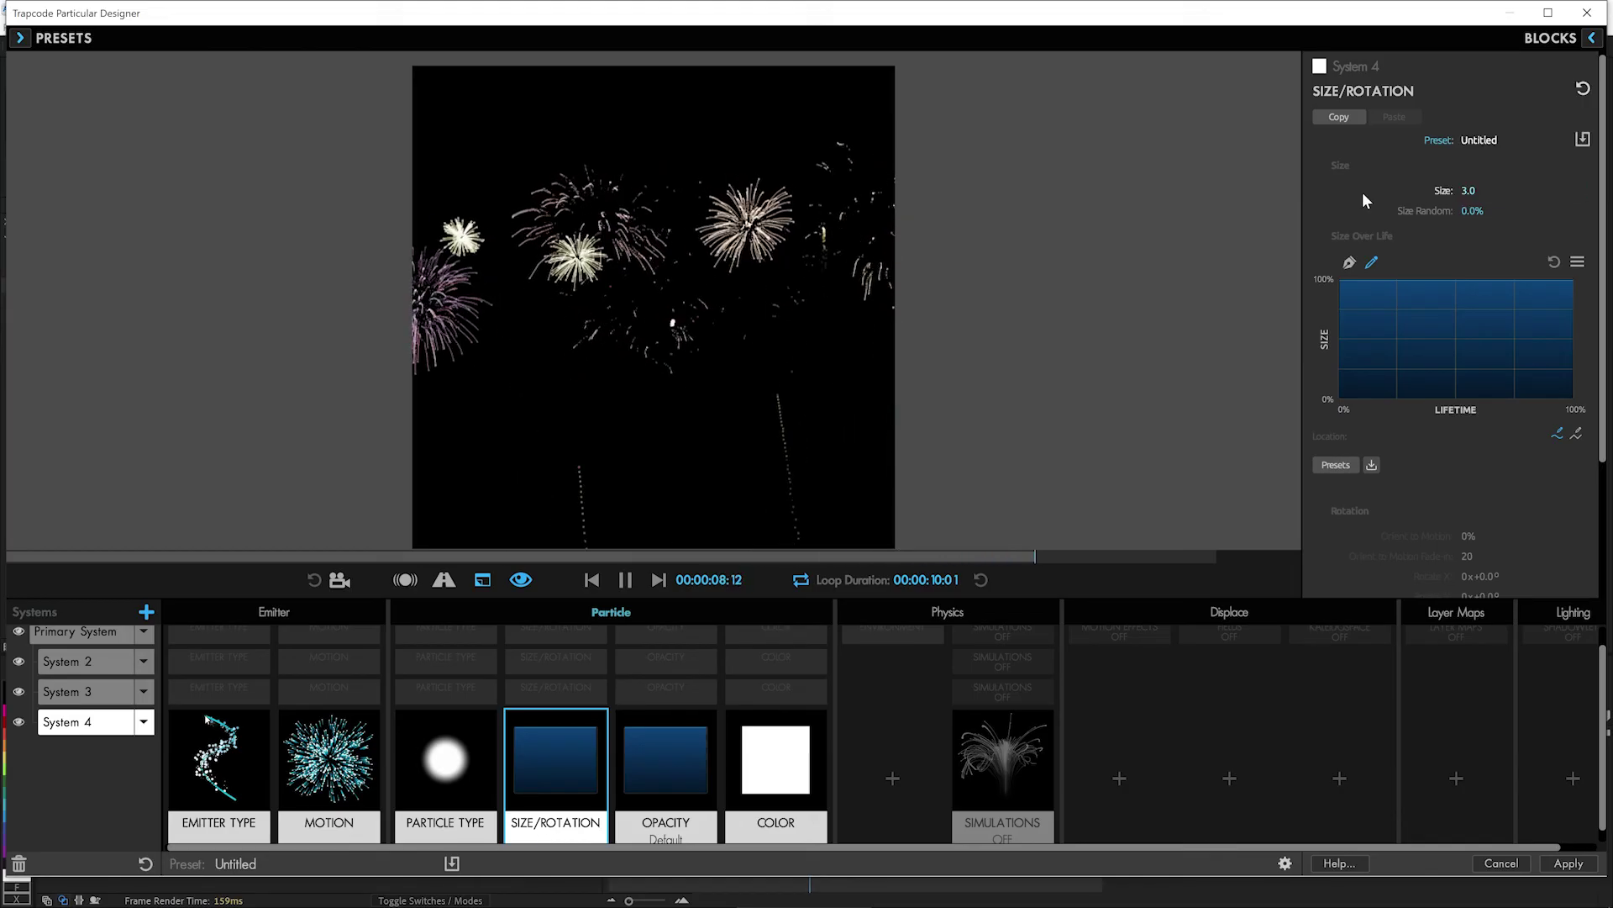